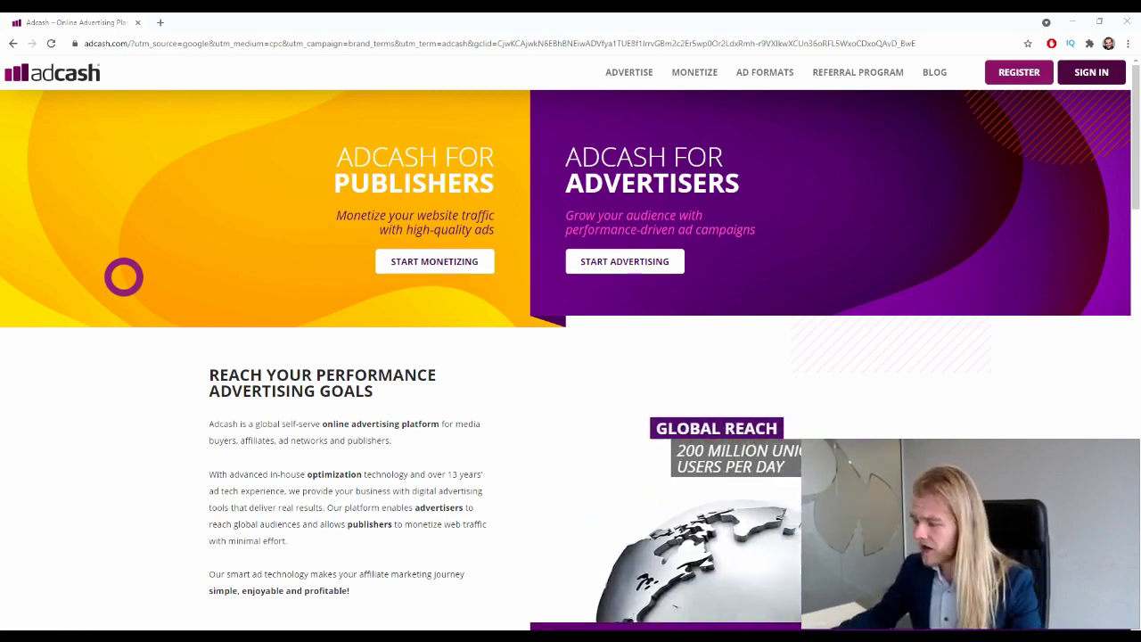
Step the High Performing Ad Formats showcase from Interstitial and In-Page Push onward to Autotag
scroll(579, 318, "down", 2)
scroll(541, 276, "down", 4)
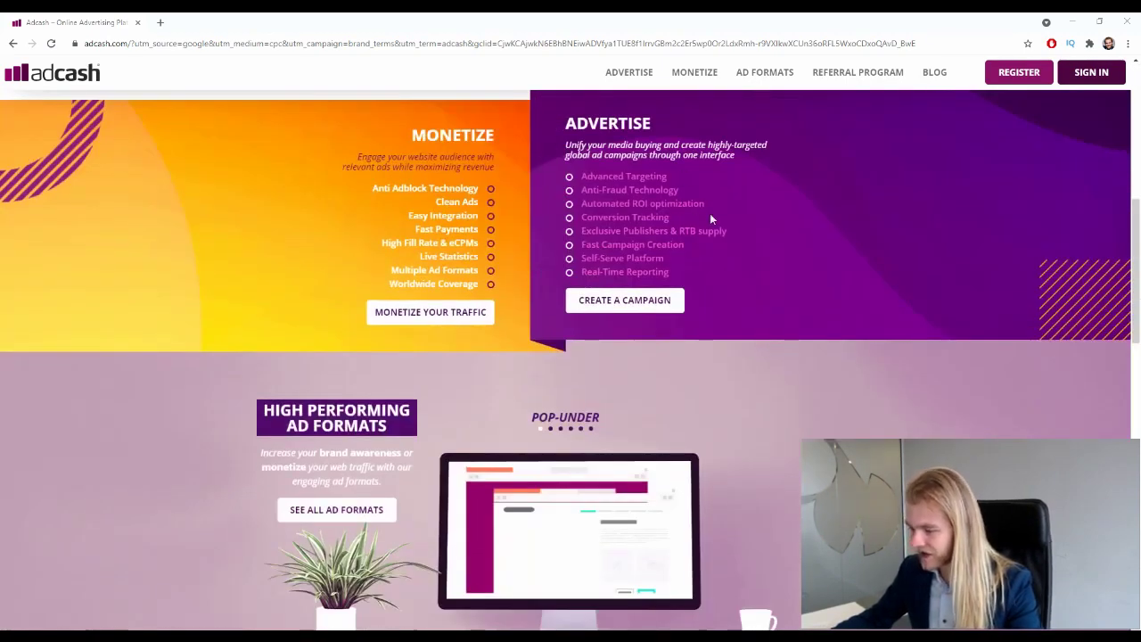
scroll(710, 222, "down", 2)
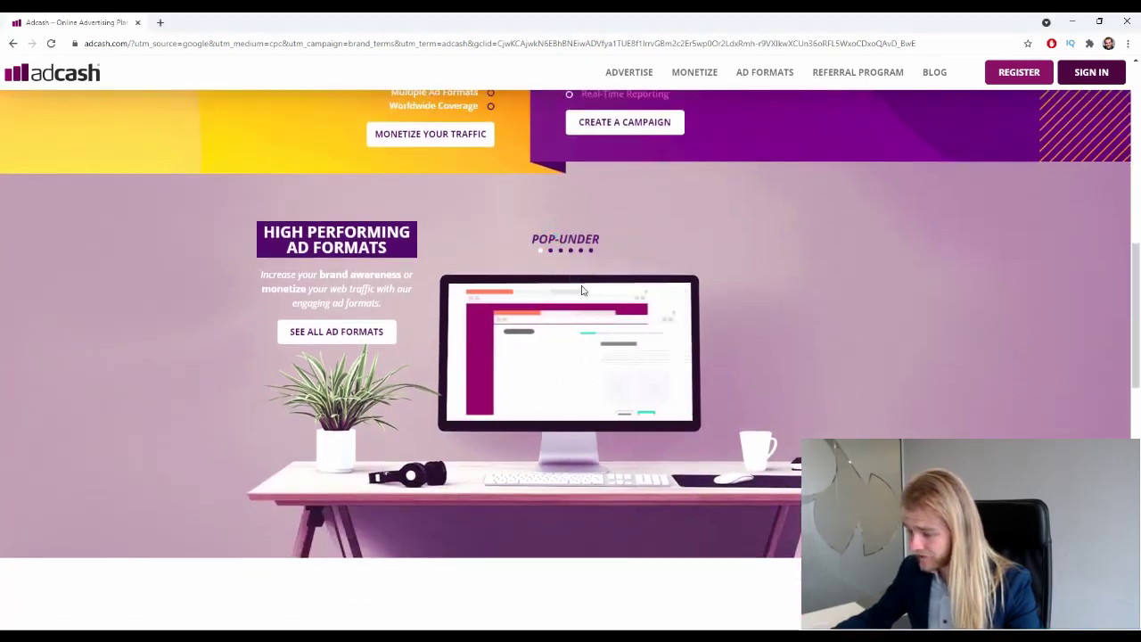
left_click(550, 251)
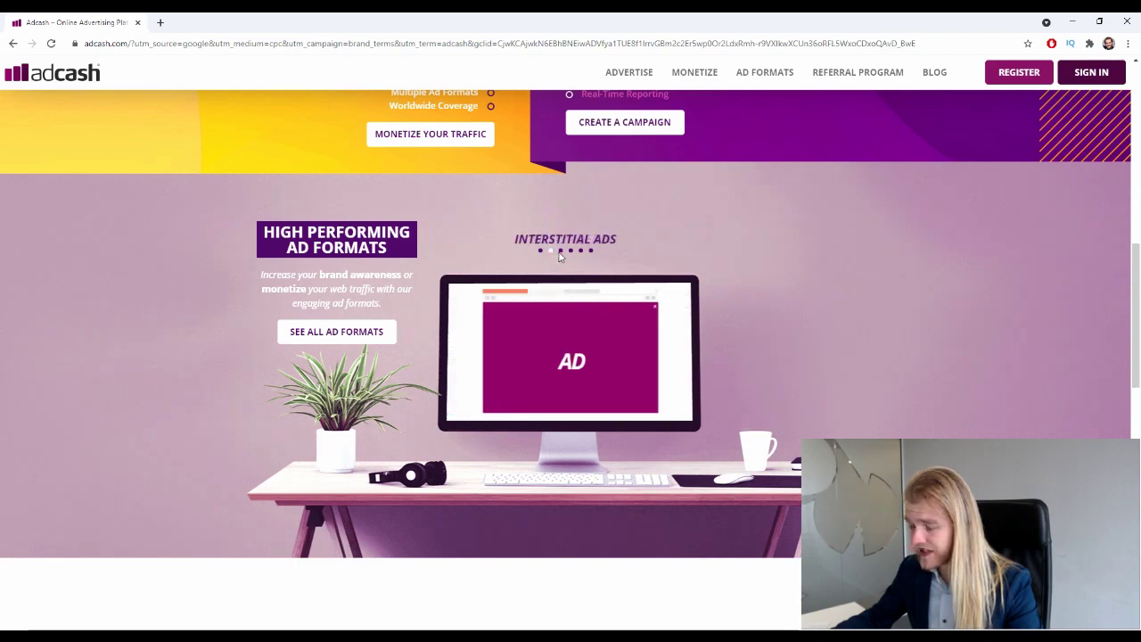
left_click(560, 251)
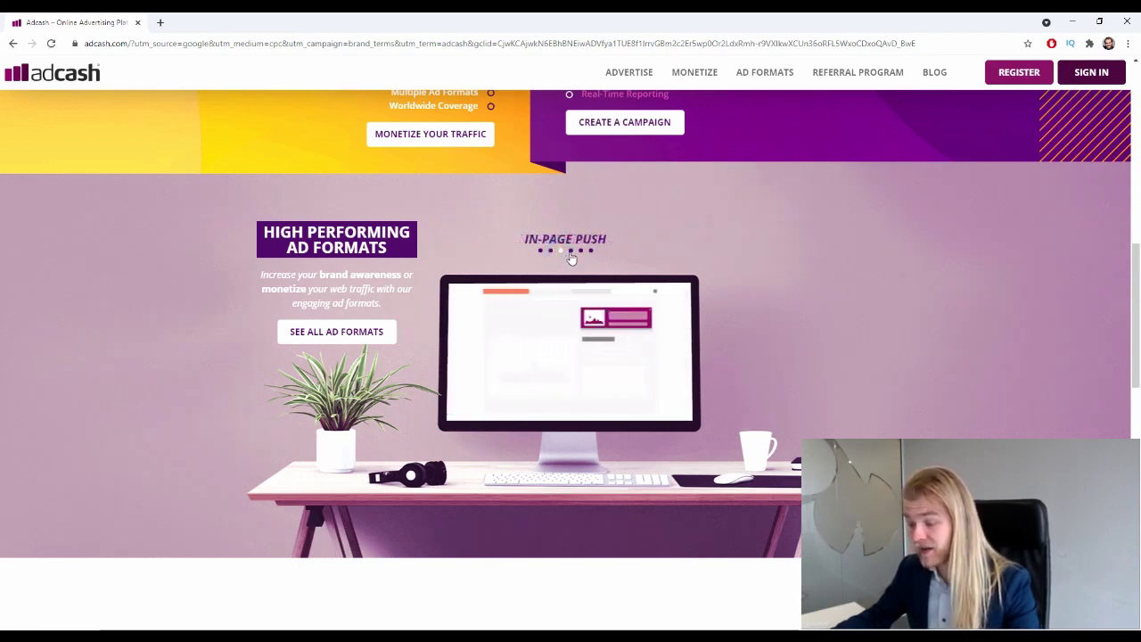
left_click(571, 250)
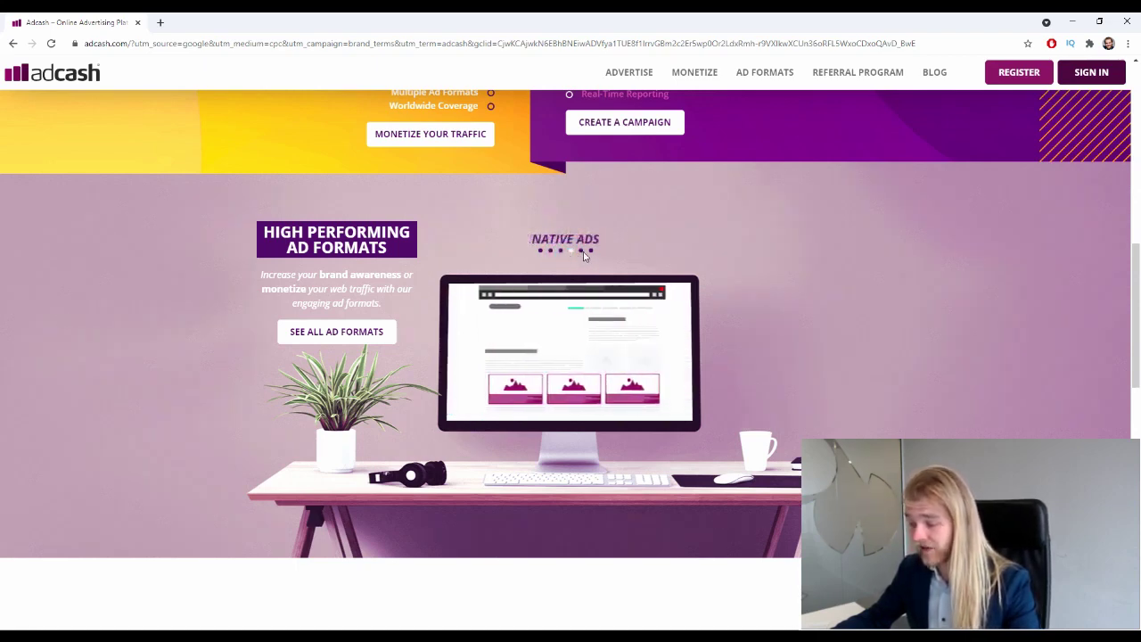
left_click(591, 255)
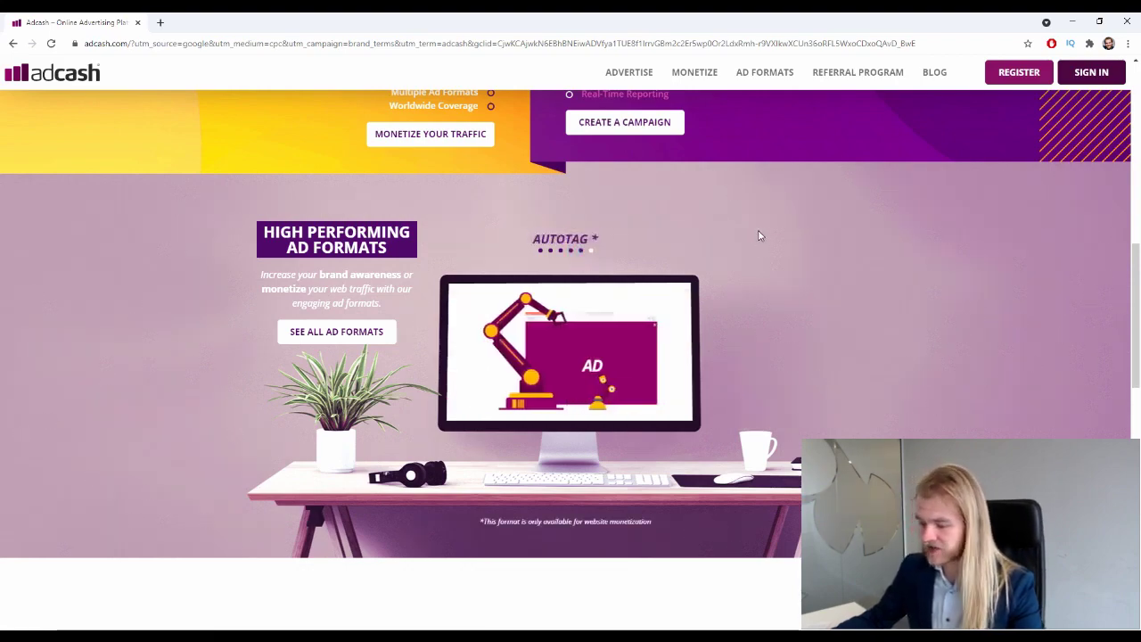
scroll(752, 237, "down", 1)
scroll(752, 237, "down", 1)
Open the full Ad Formats page and highlight parts of the Autotag description
left_click(383, 272)
scroll(446, 312, "down", 10)
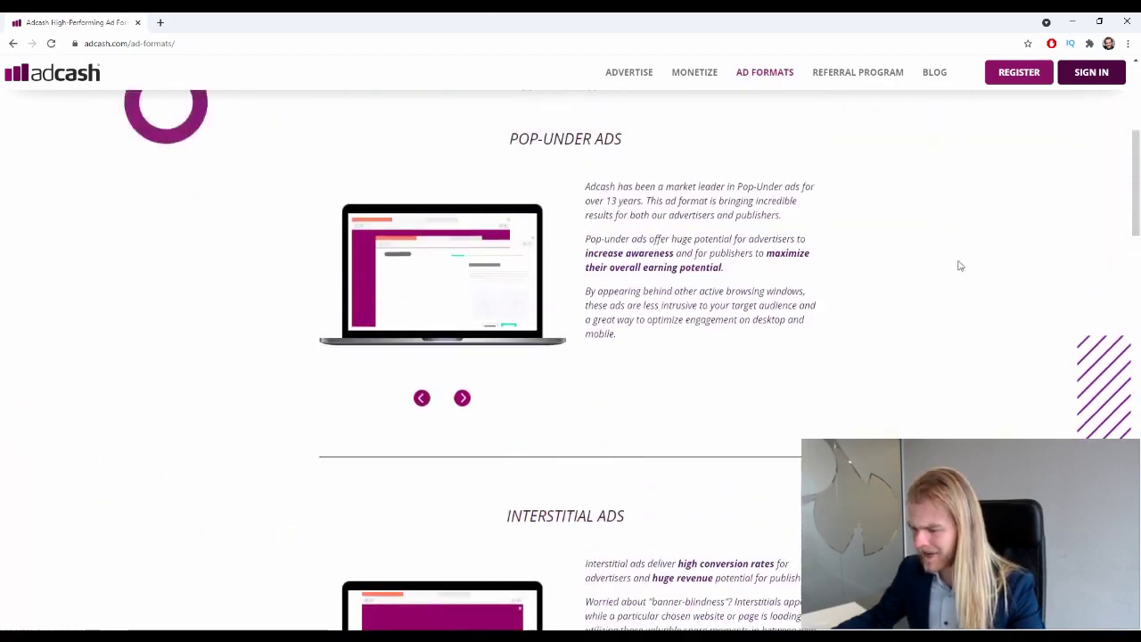
scroll(934, 278, "down", 10)
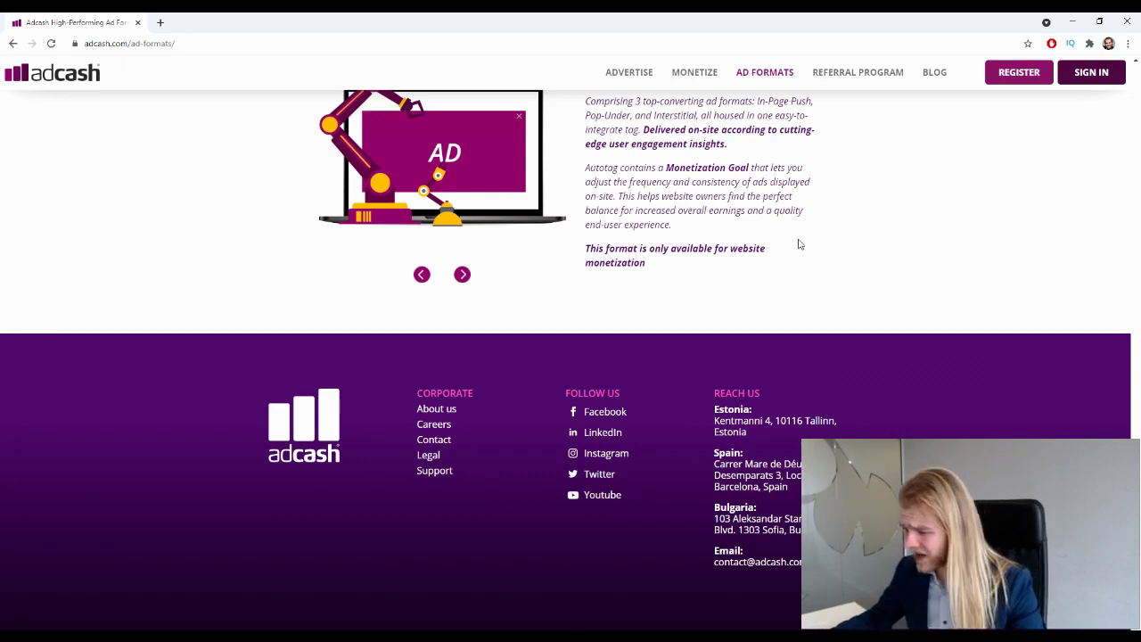
scroll(754, 238, "up", 2)
left_click_drag(602, 220, 664, 224)
left_click(713, 222)
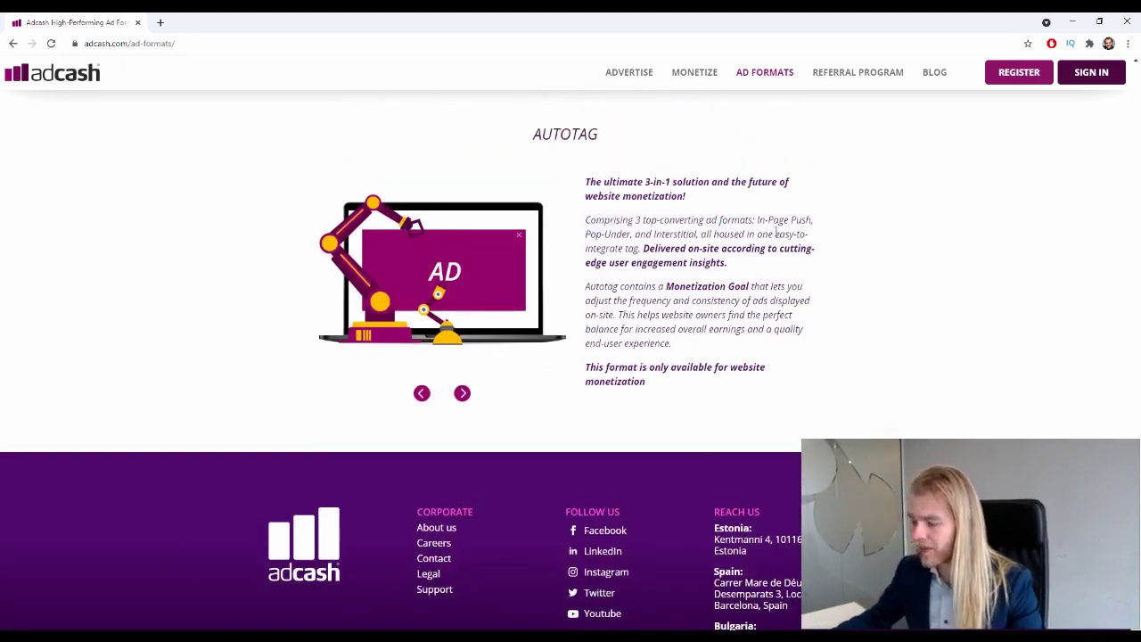
left_click(609, 235)
double_click(671, 234)
left_click(854, 261)
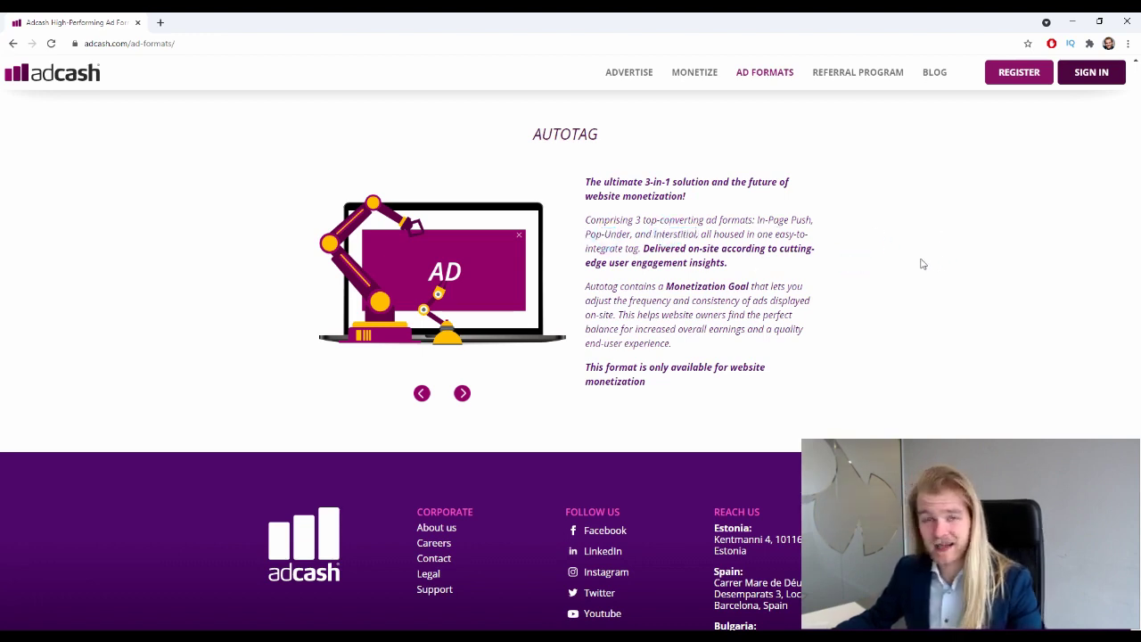
Highlight the NATIVE ADS heading and the note that native ads are sponsored content
scroll(907, 273, "up", 3)
scroll(912, 280, "down", 3)
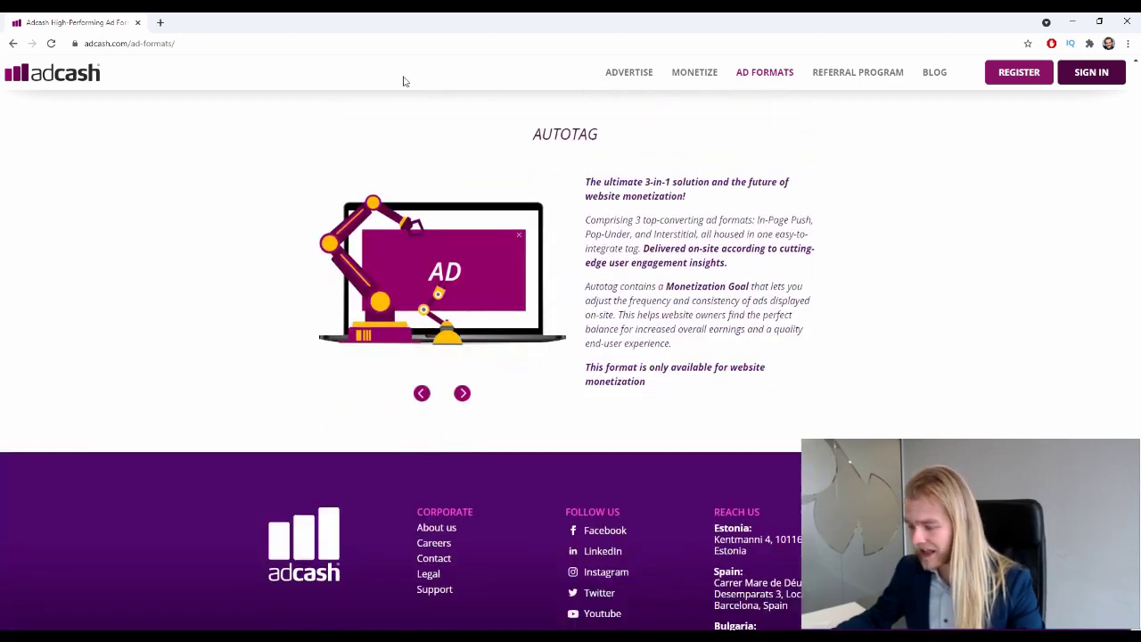
scroll(1009, 326, "up", 10)
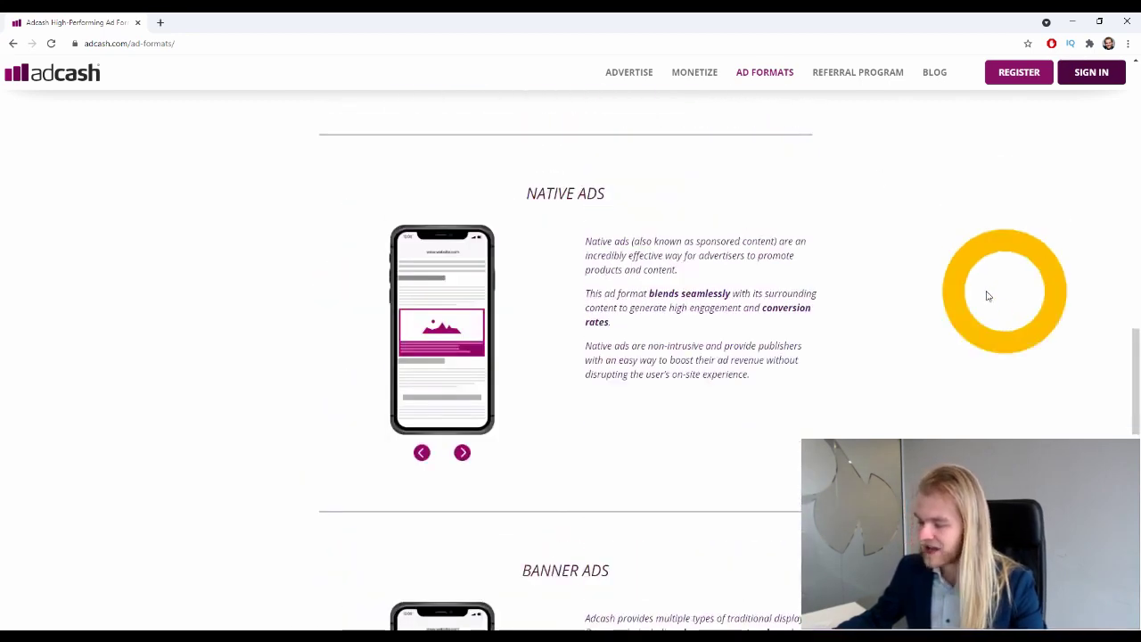
triple_click(532, 192)
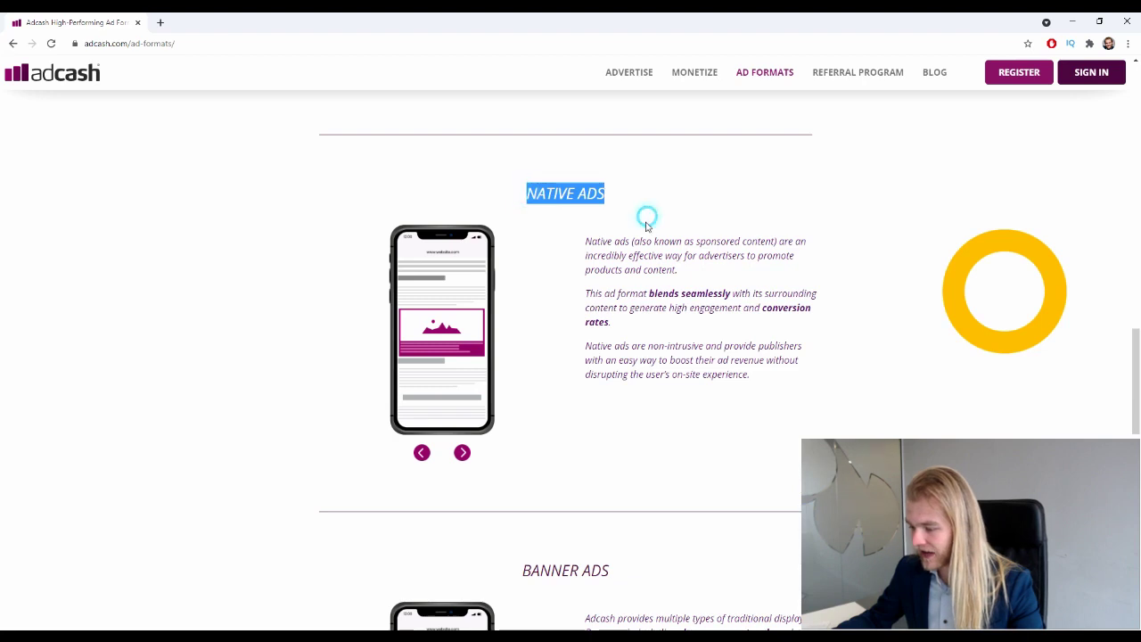
left_click_drag(656, 240, 821, 243)
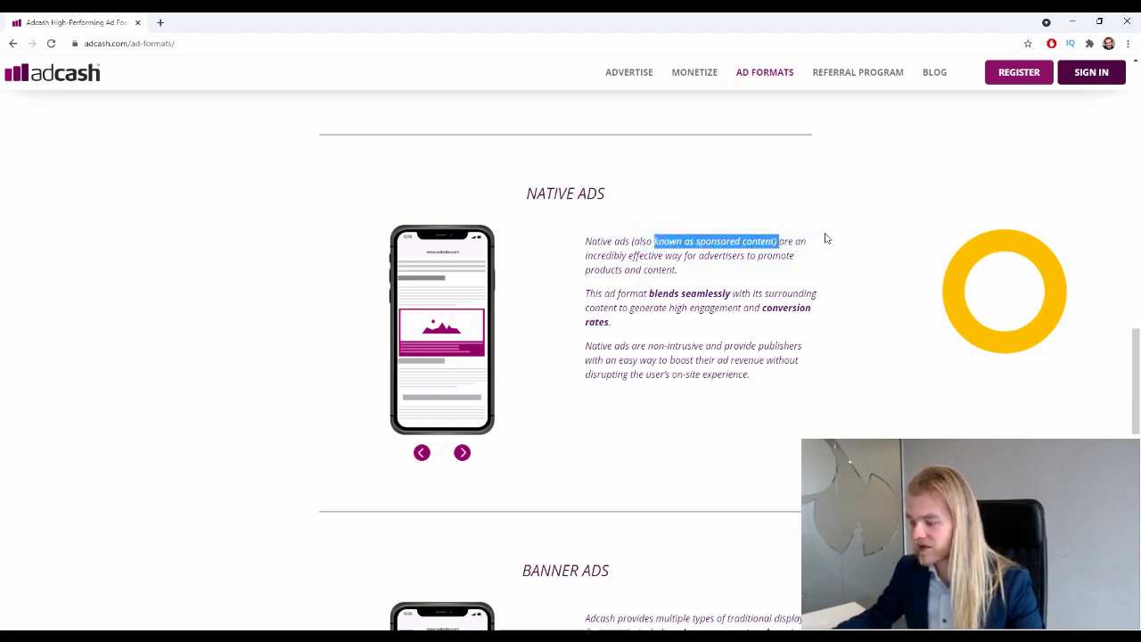
left_click(823, 236)
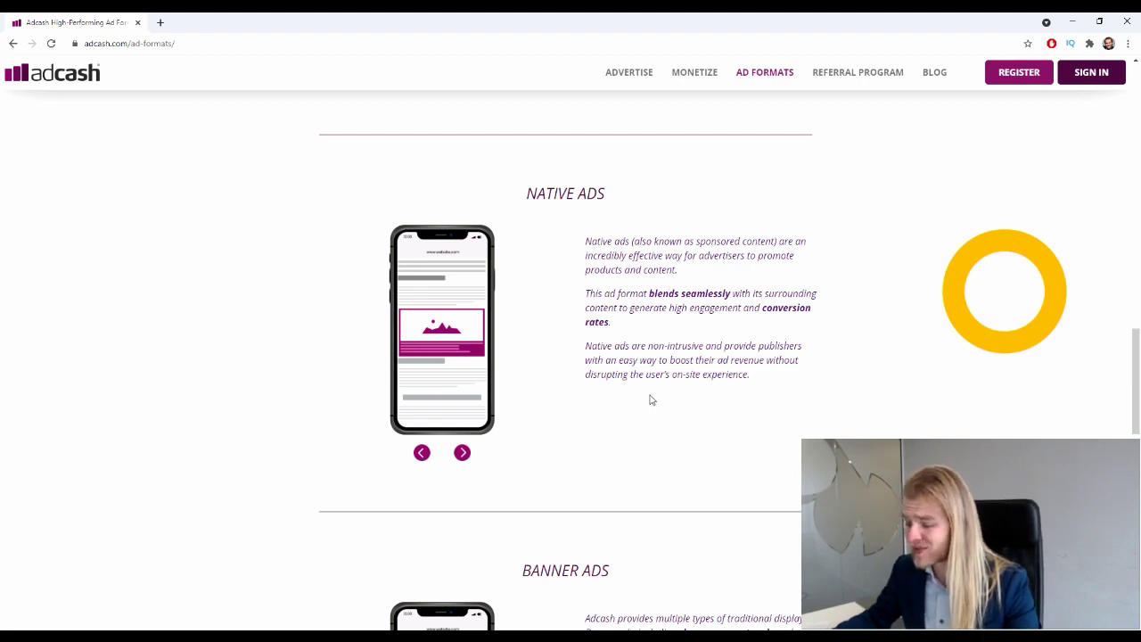
scroll(1011, 426, "up", 10)
Open the ADVERTISE page and scroll through its advertiser features, then back to the top
scroll(1026, 425, "up", 5)
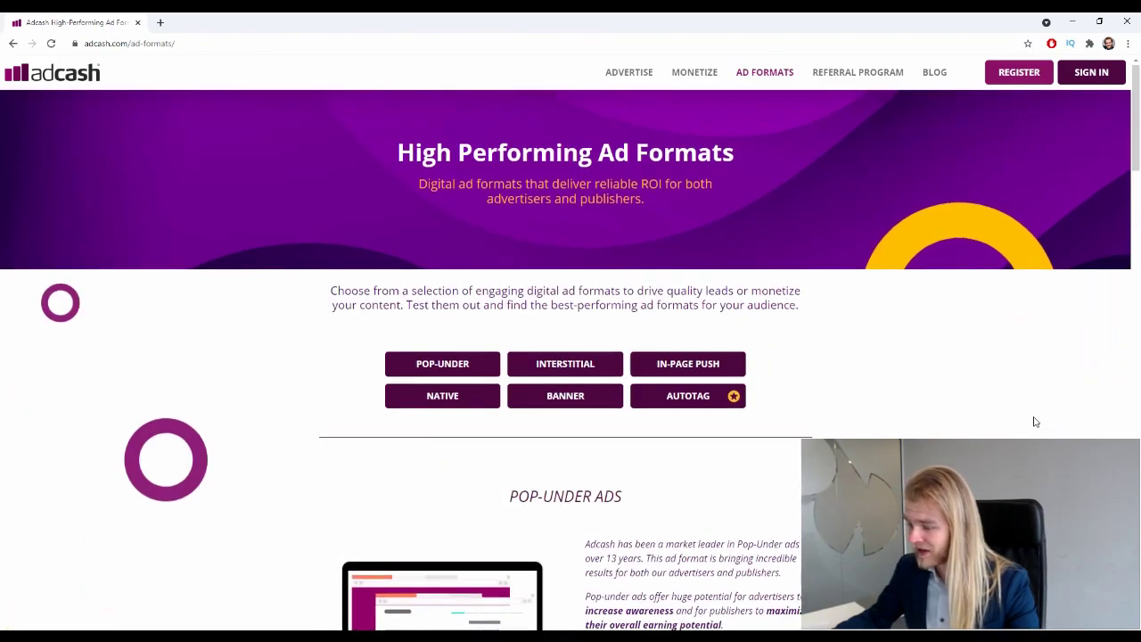
left_click(629, 73)
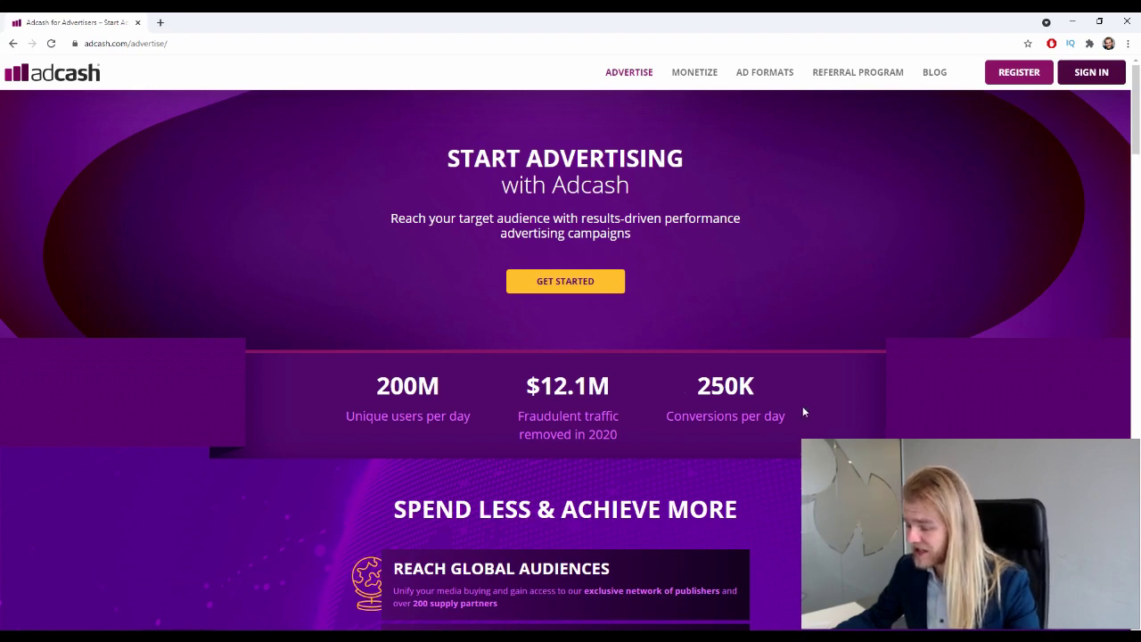
scroll(800, 407, "down", 2)
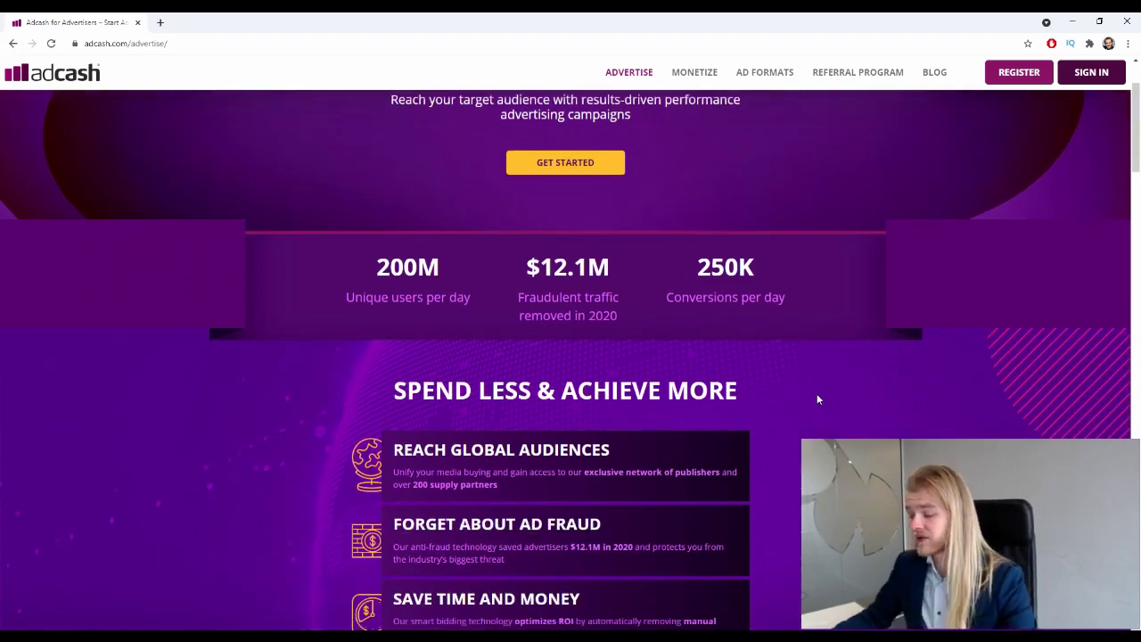
scroll(819, 393, "down", 4)
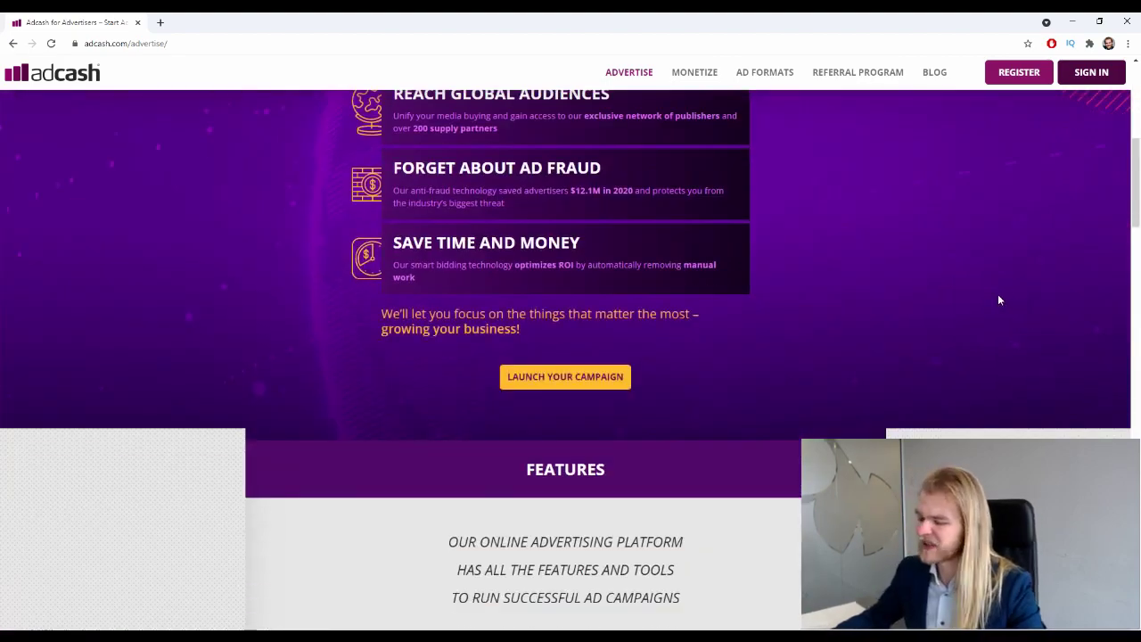
scroll(998, 298, "down", 3)
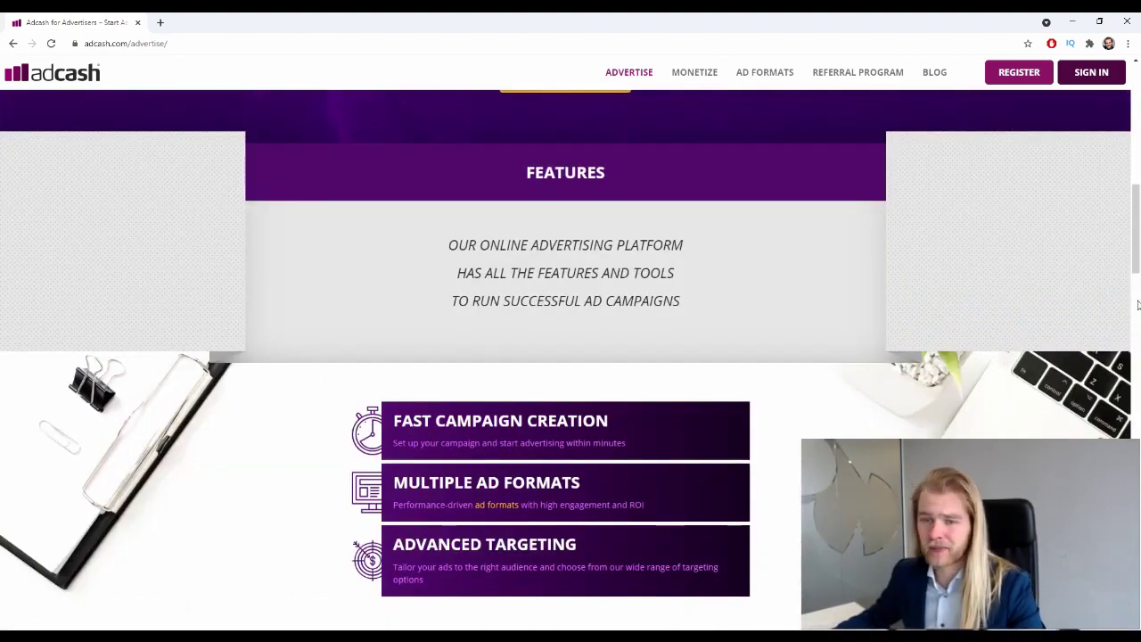
scroll(1104, 299, "down", 5)
scroll(889, 318, "down", 5)
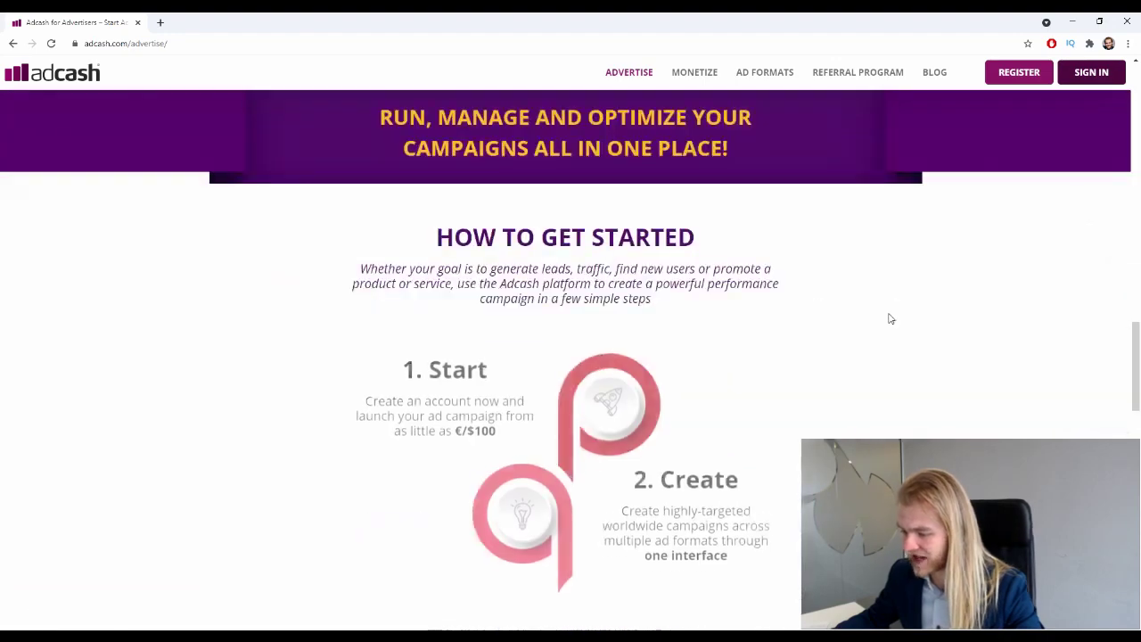
scroll(891, 306, "down", 8)
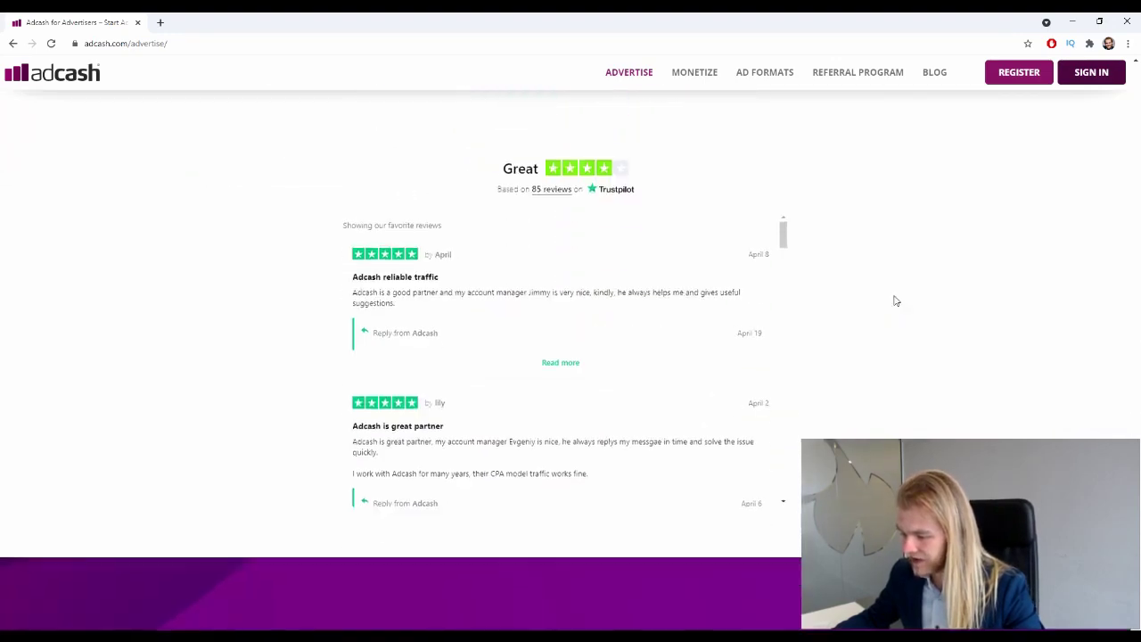
scroll(892, 299, "down", 5)
scroll(892, 303, "up", 6)
scroll(890, 307, "up", 15)
scroll(879, 314, "up", 8)
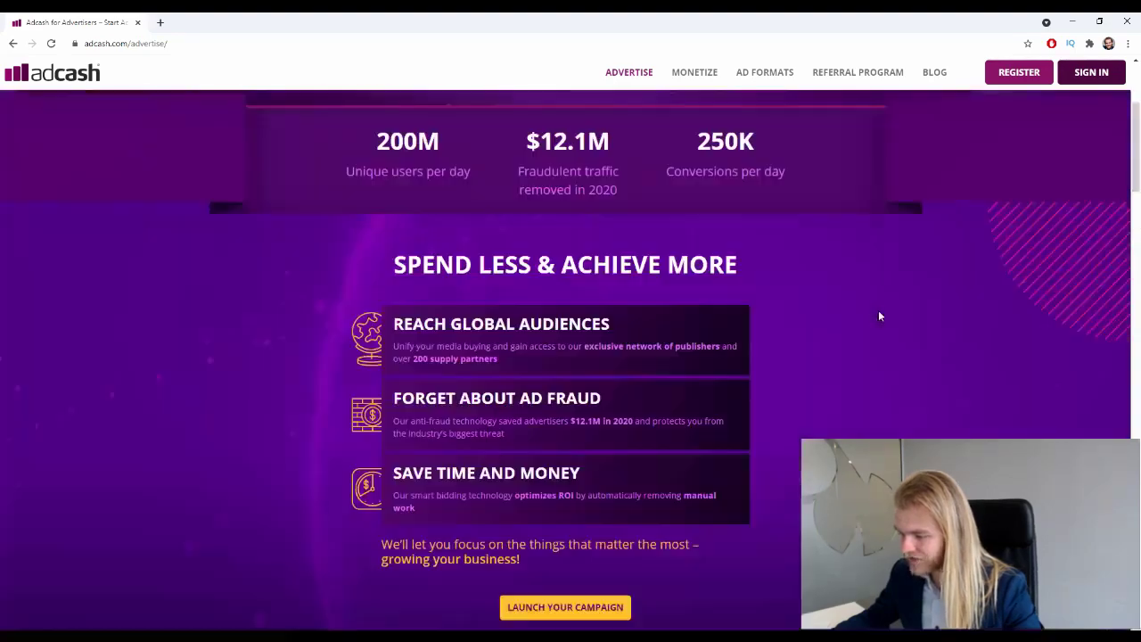
scroll(876, 311, "down", 3)
scroll(878, 312, "up", 3)
scroll(767, 410, "up", 2)
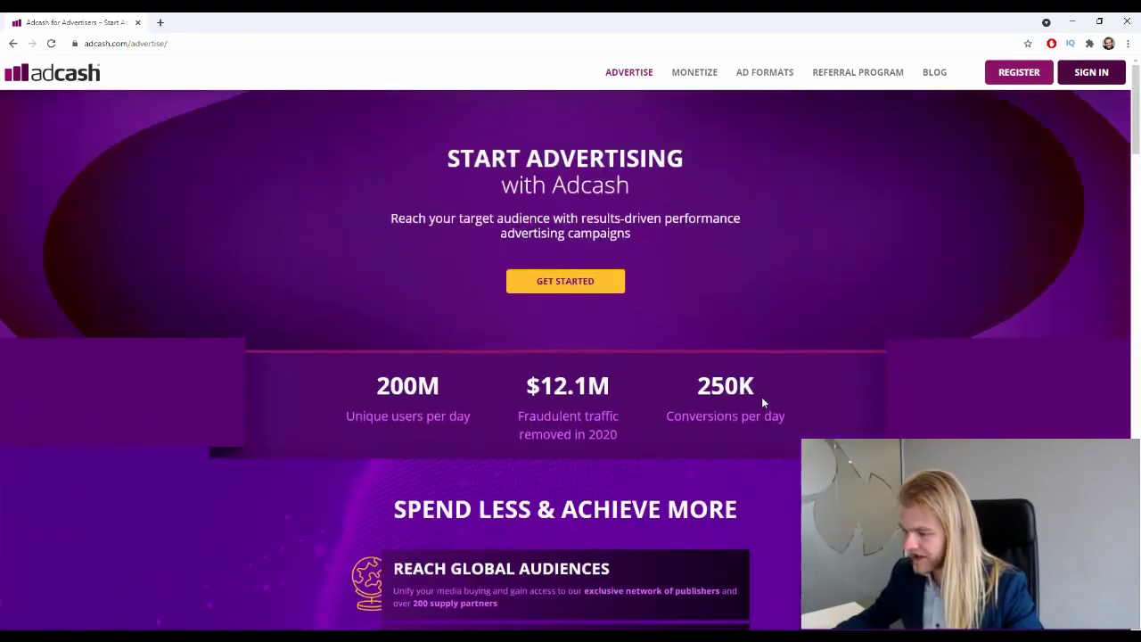
Sign in, go to Campaigns and start creating a new campaign
left_click(1104, 75)
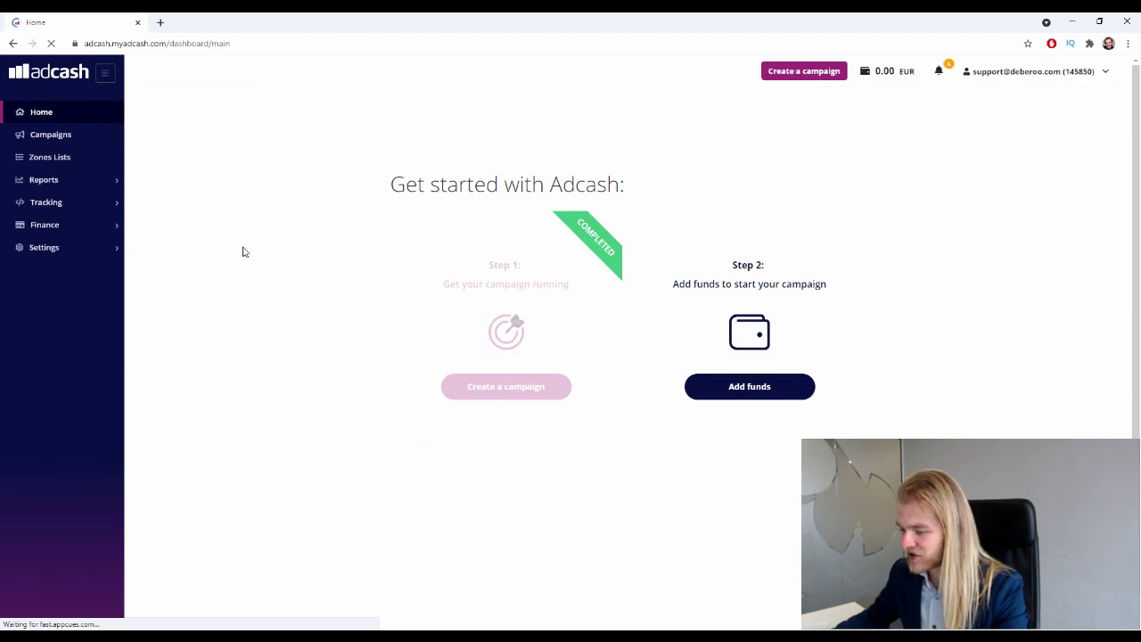
left_click(76, 136)
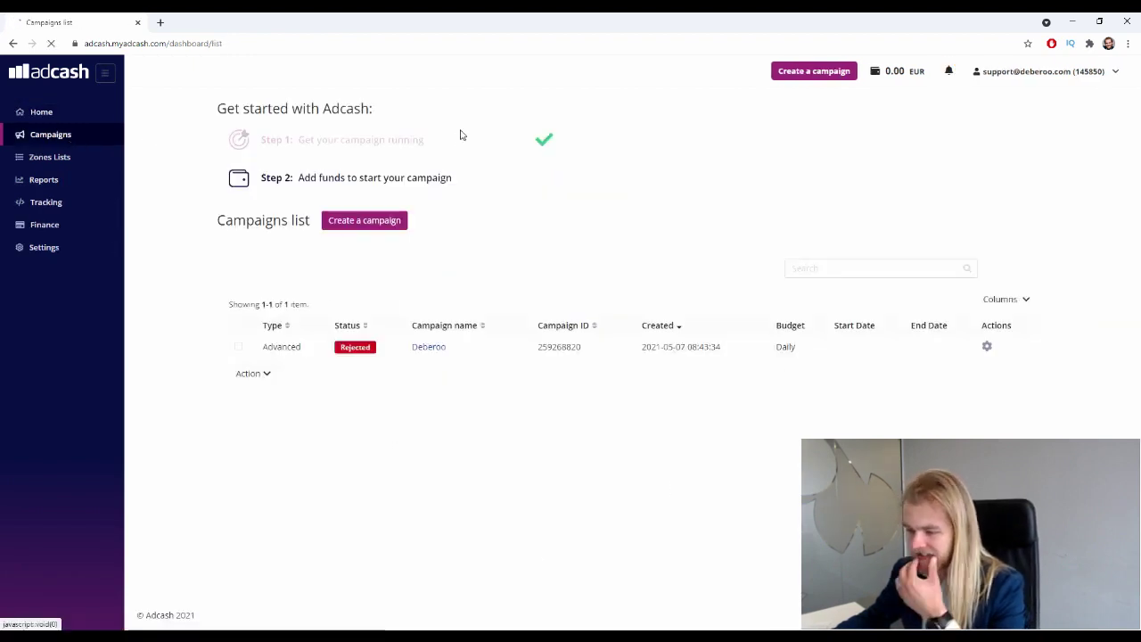
left_click(386, 222)
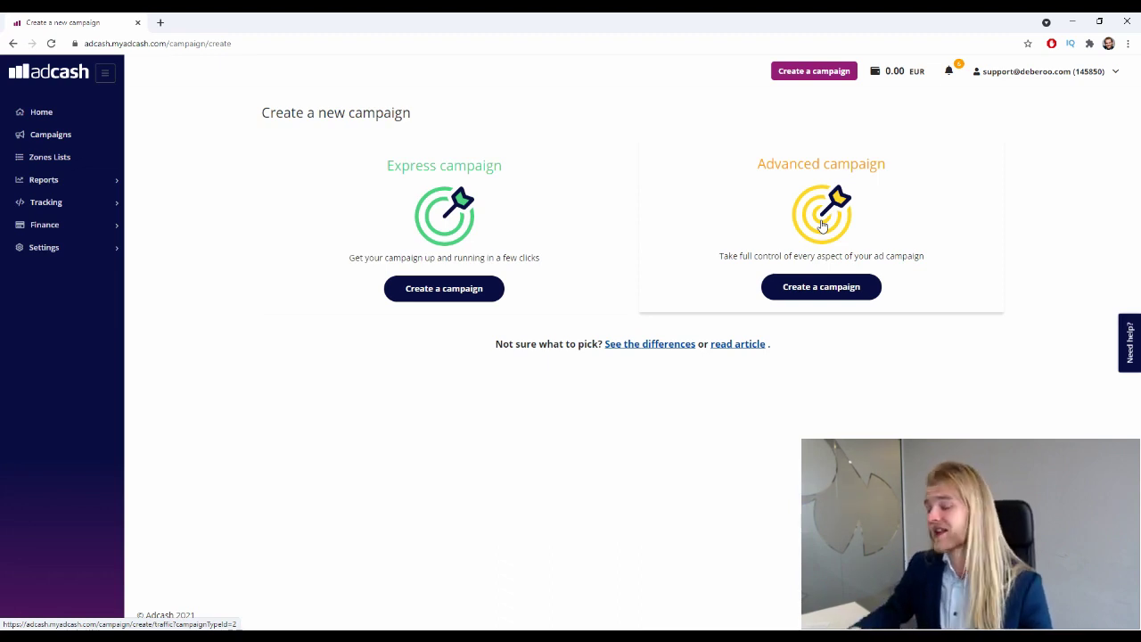
Start an Advanced campaign and enter the campaign name Deberoo
left_click(821, 286)
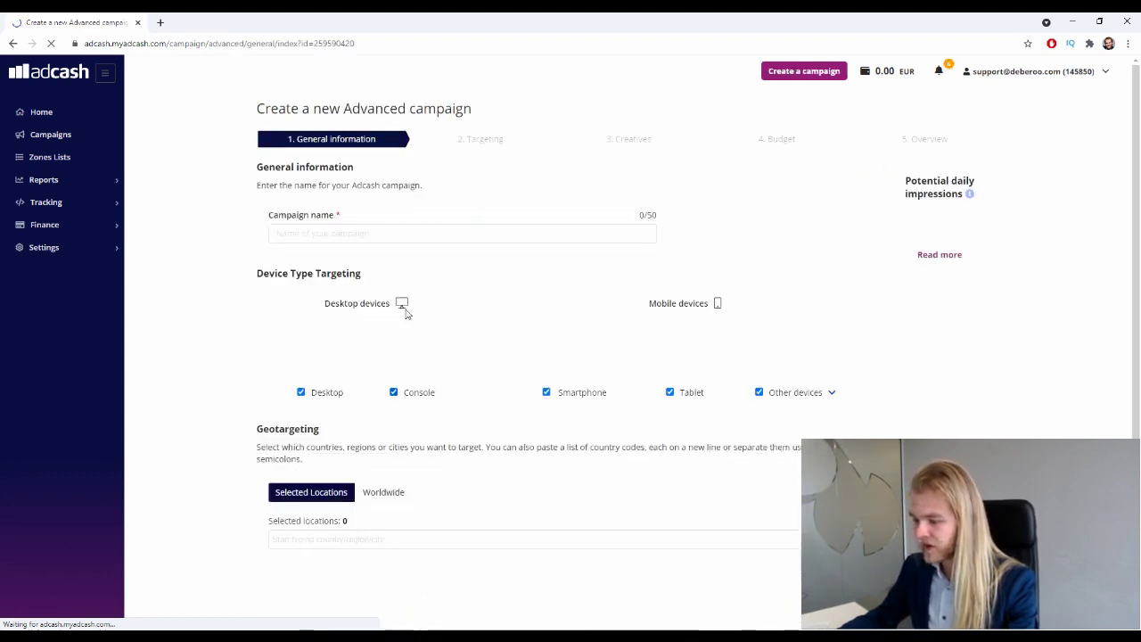
scroll(456, 234, "down", 1)
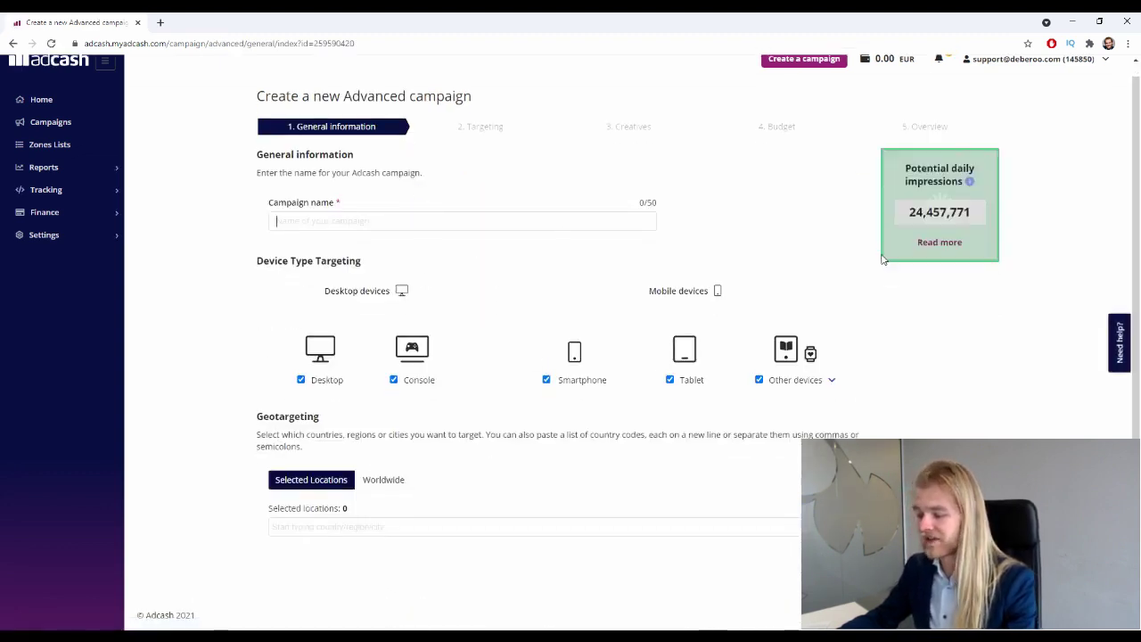
type("Deberoo")
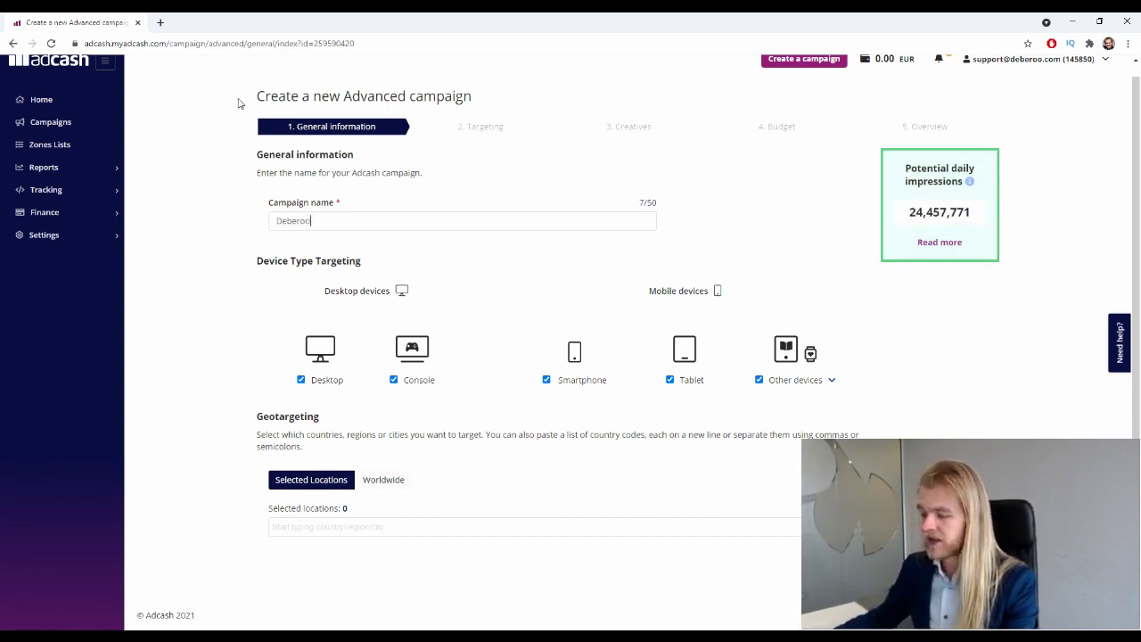
double_click(369, 224)
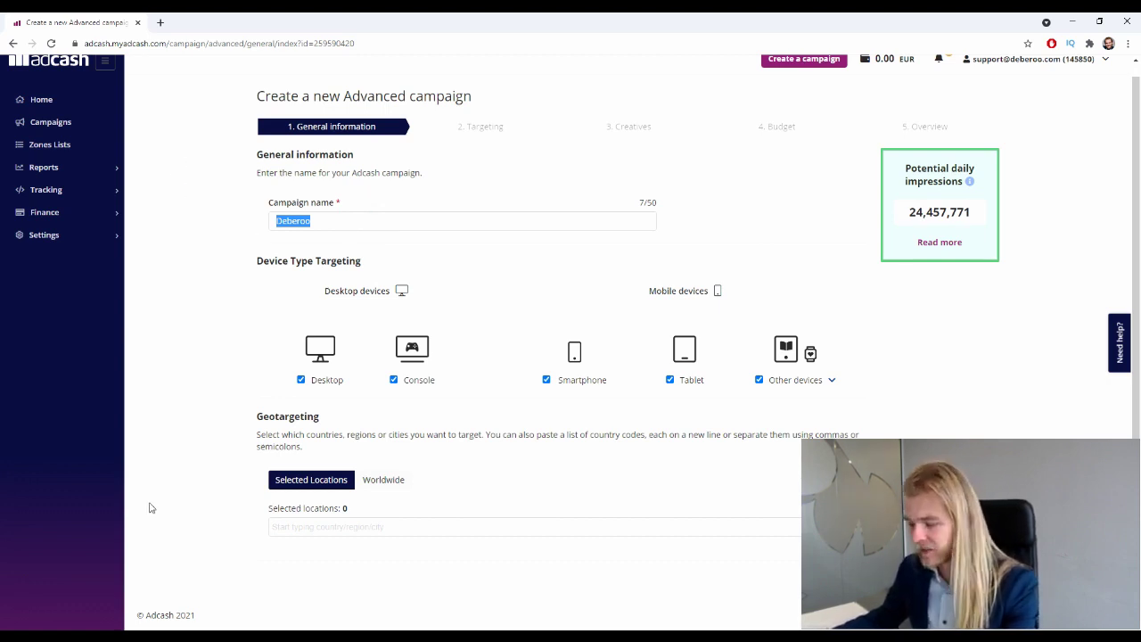
left_click(212, 290)
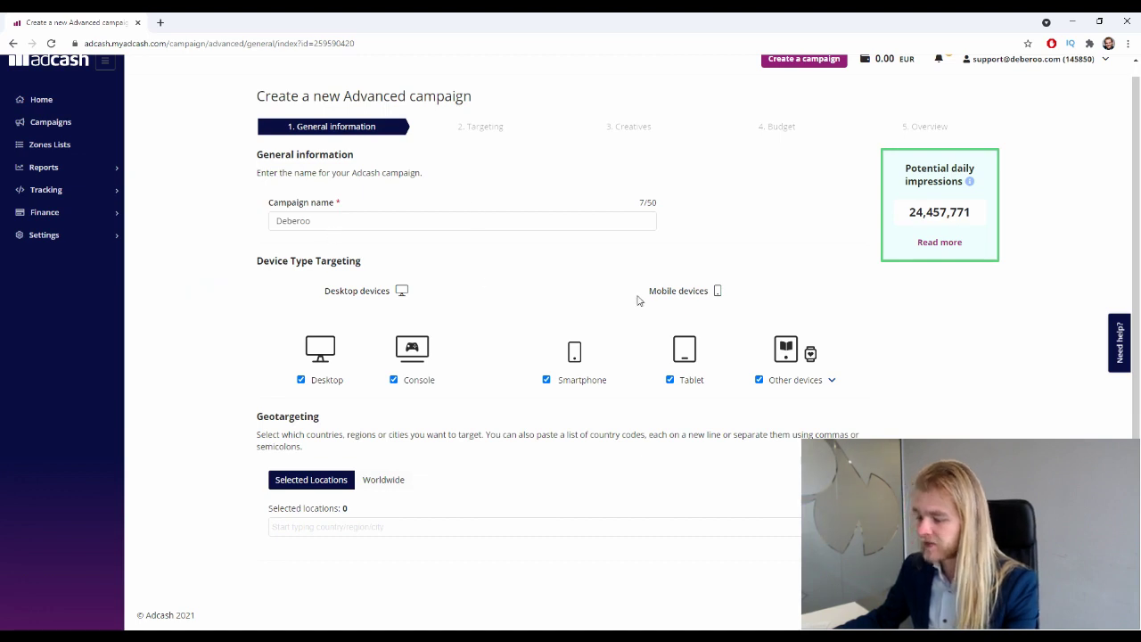
Uncheck Console, Smartphone, Tablet and Other devices so only Desktop is targeted
left_click(393, 380)
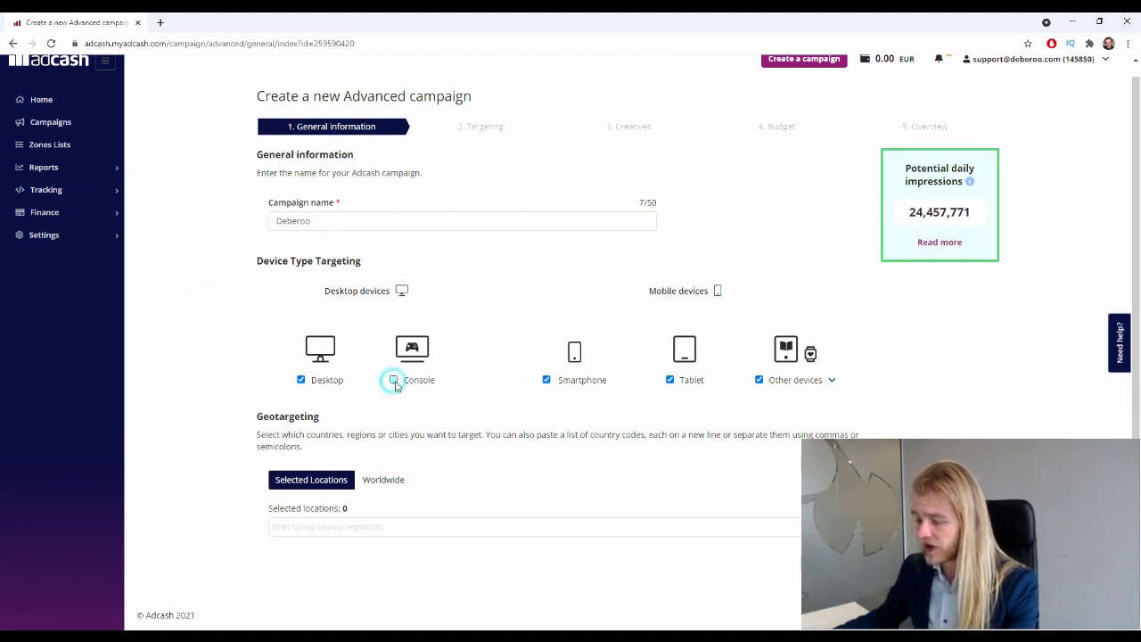
left_click(545, 381)
left_click(692, 382)
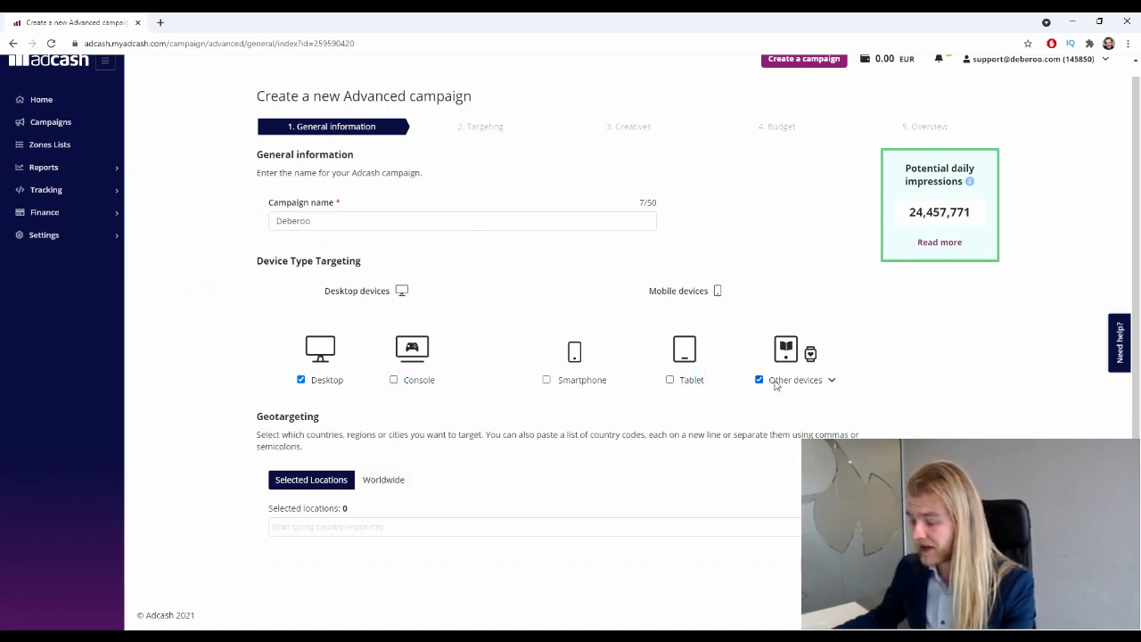
left_click(770, 382)
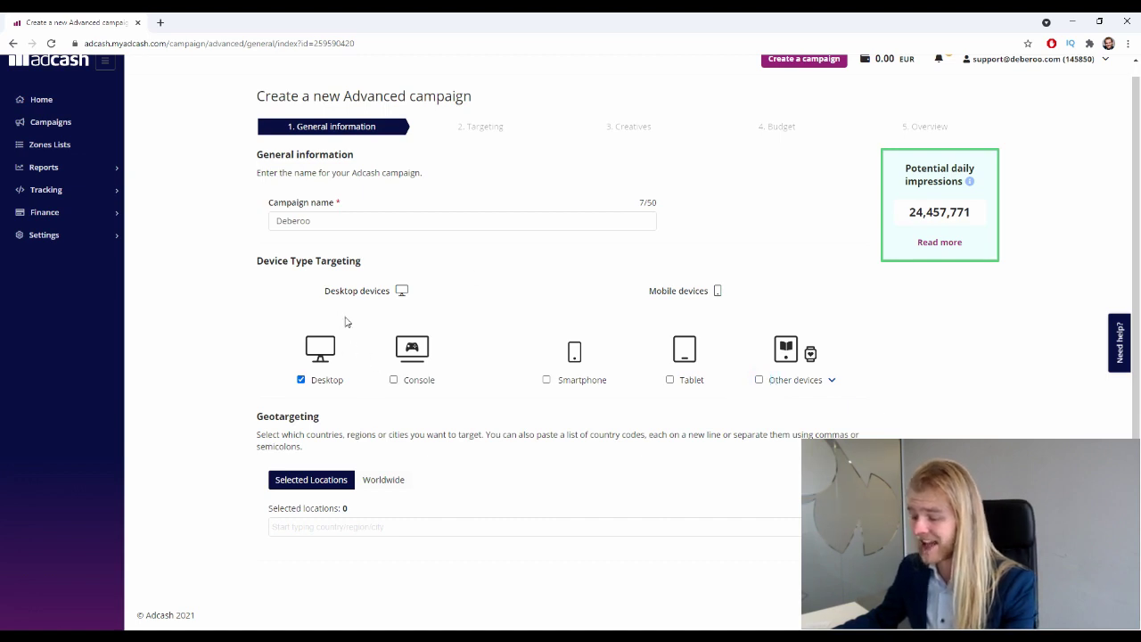
left_click(832, 380)
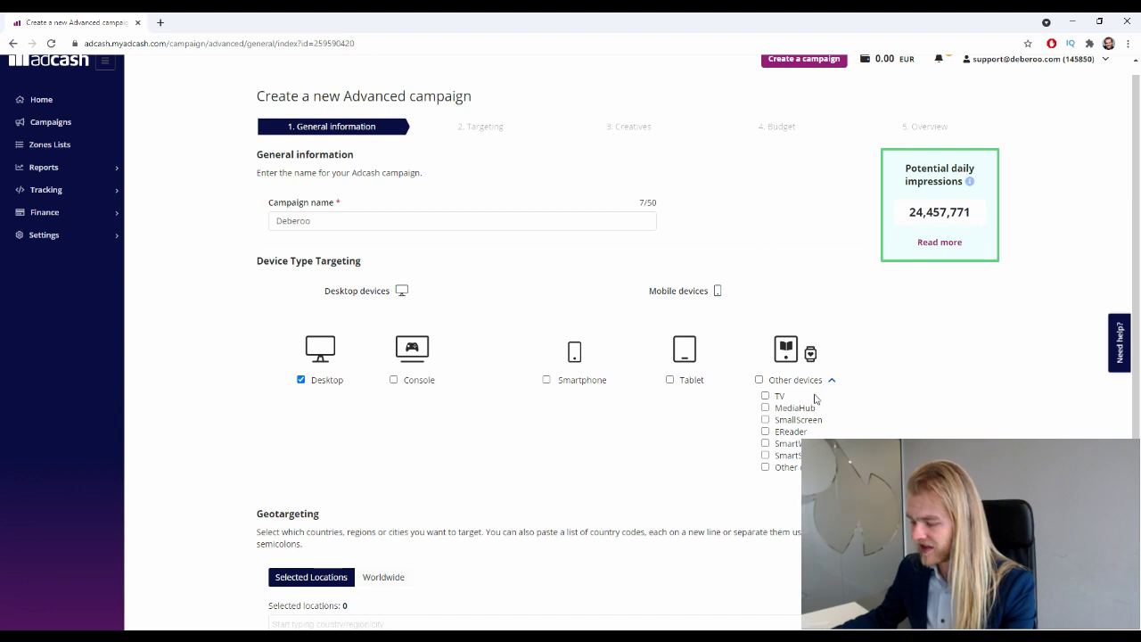
scroll(814, 399, "down", 2)
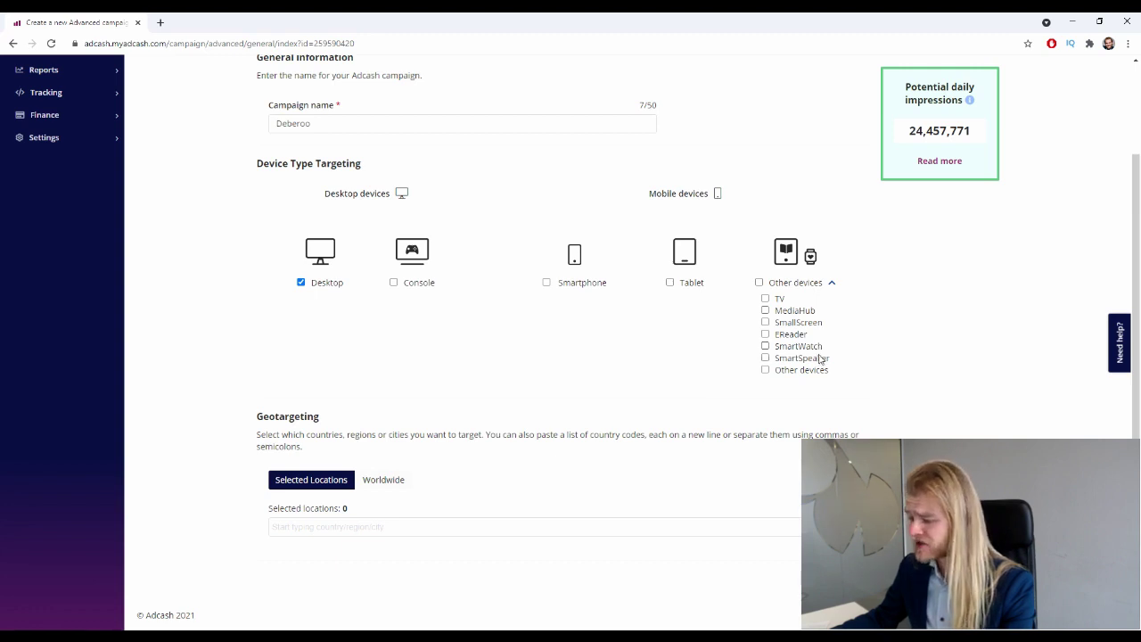
left_click(832, 283)
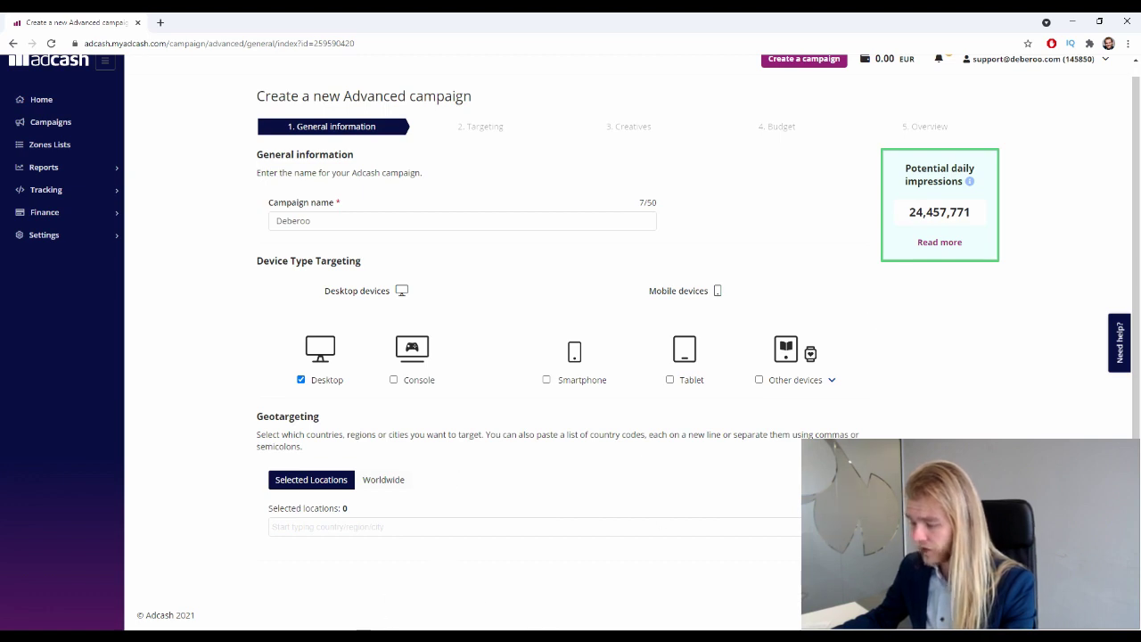
Add Canada as a target location, check the impressions estimate, then remove it
left_click(434, 528)
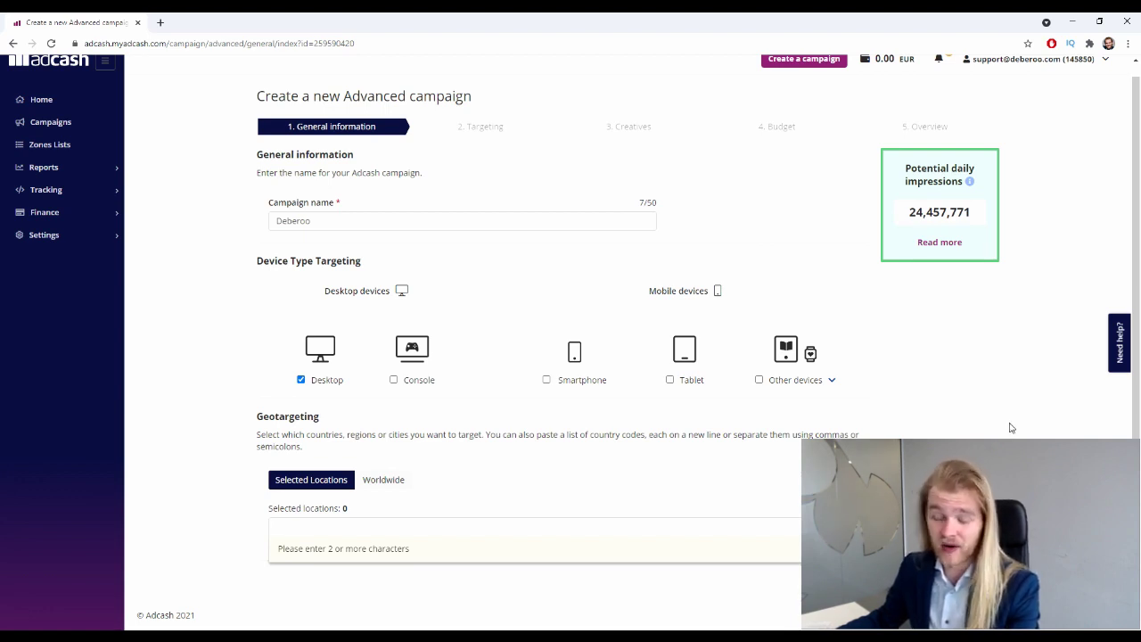
type("cana")
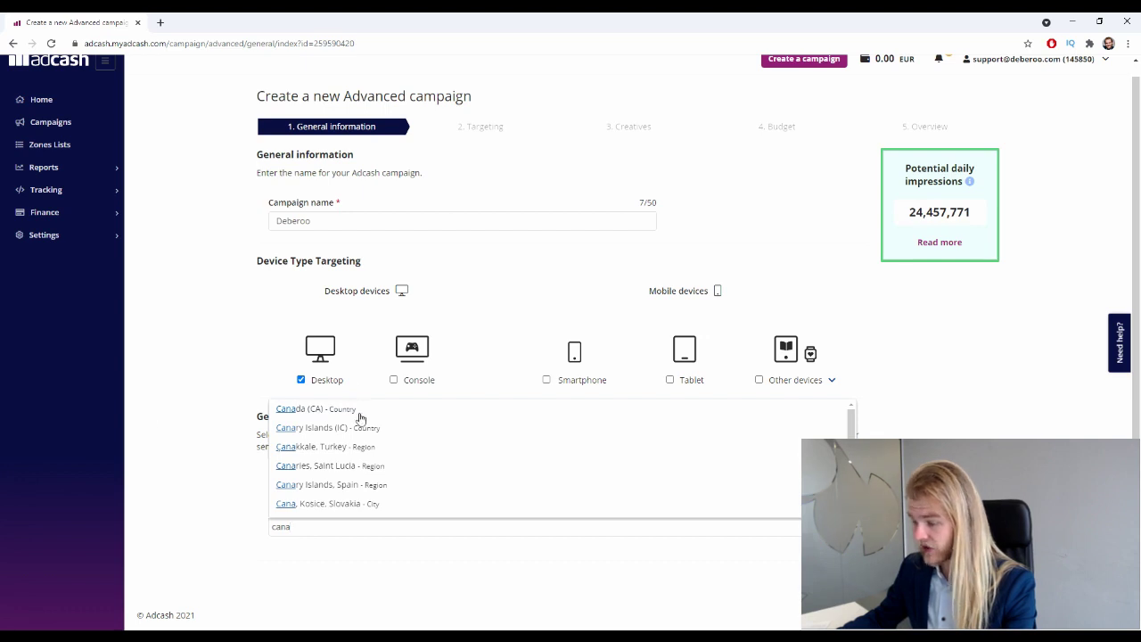
left_click(354, 412)
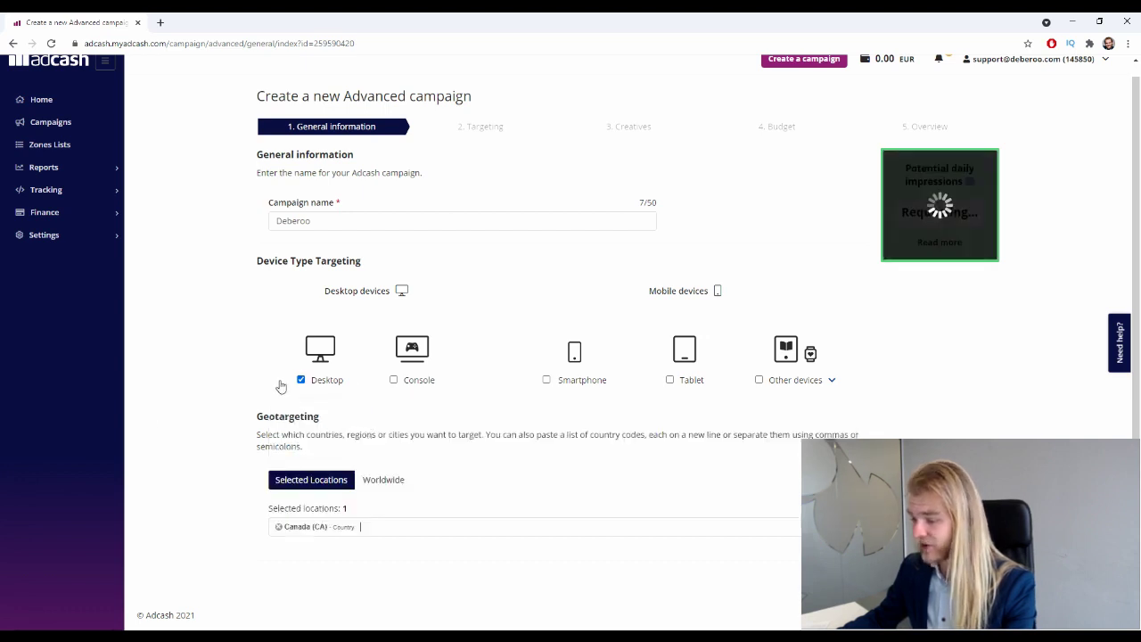
double_click(933, 212)
left_click(986, 219)
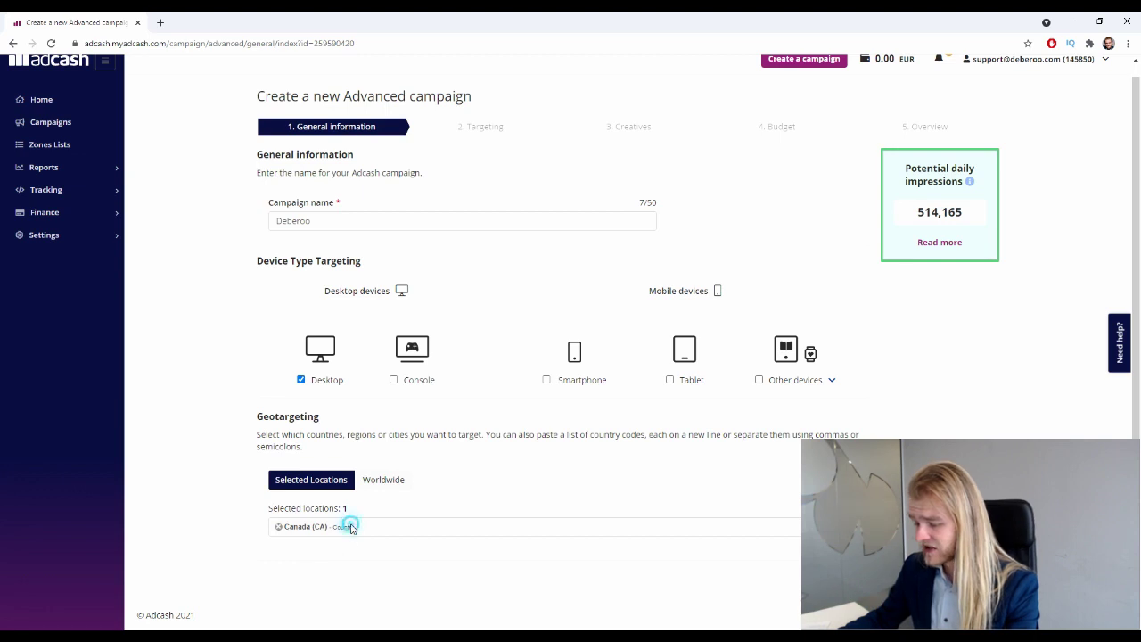
left_click(280, 527)
Select United States (US) as the only location and continue to Targeting
left_click(345, 523)
type("usa")
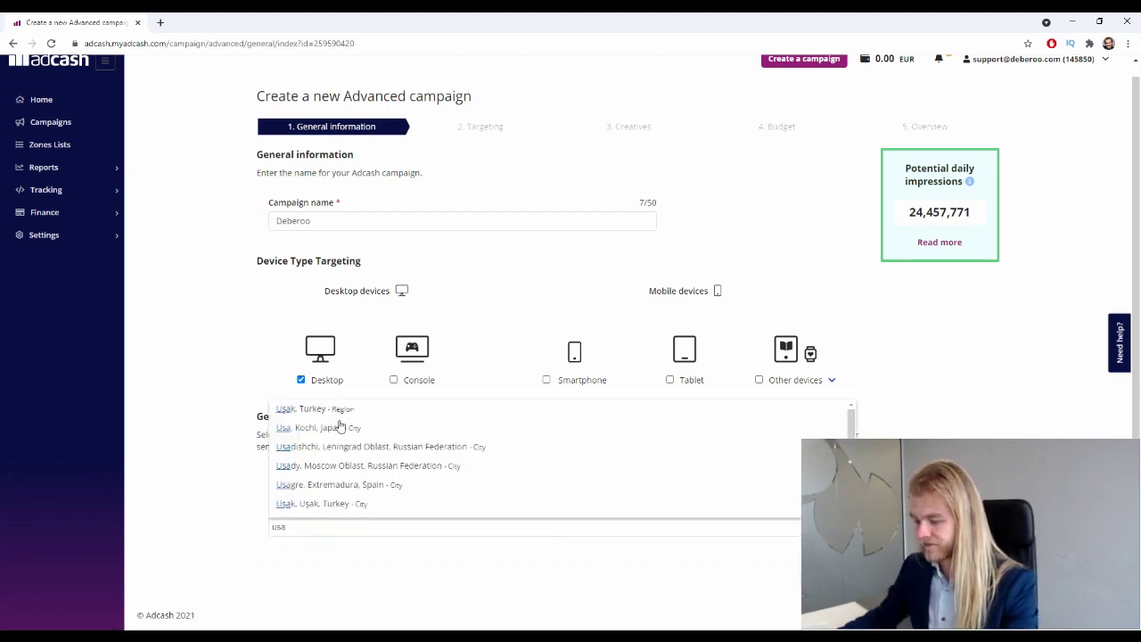
scroll(384, 464, "down", 1)
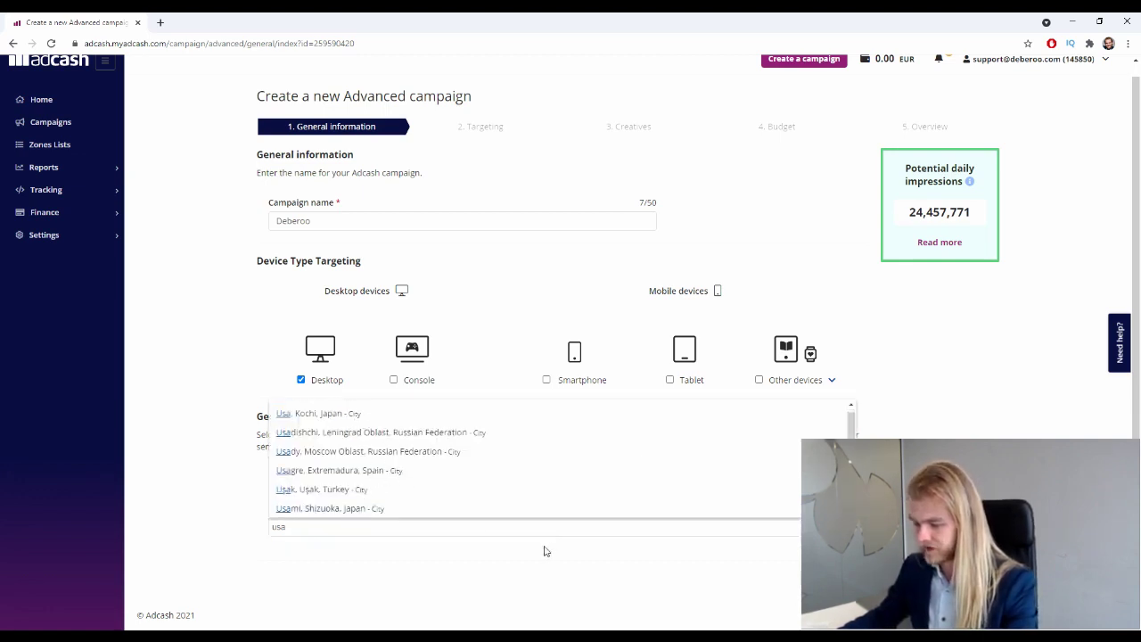
scroll(515, 467, "down", 3)
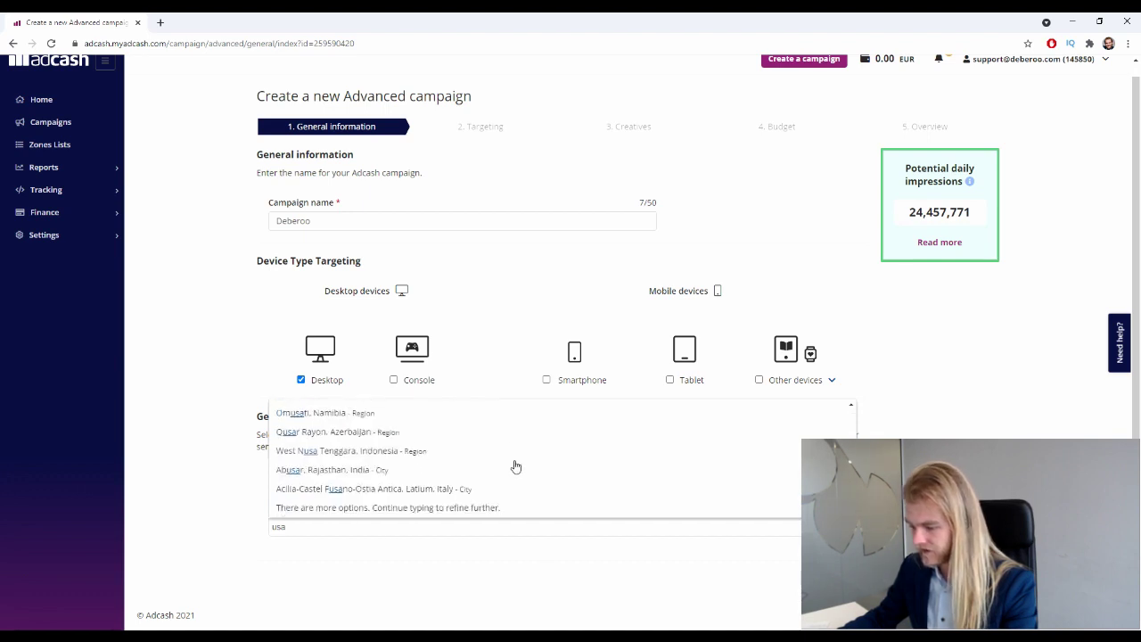
scroll(548, 491, "up", 4)
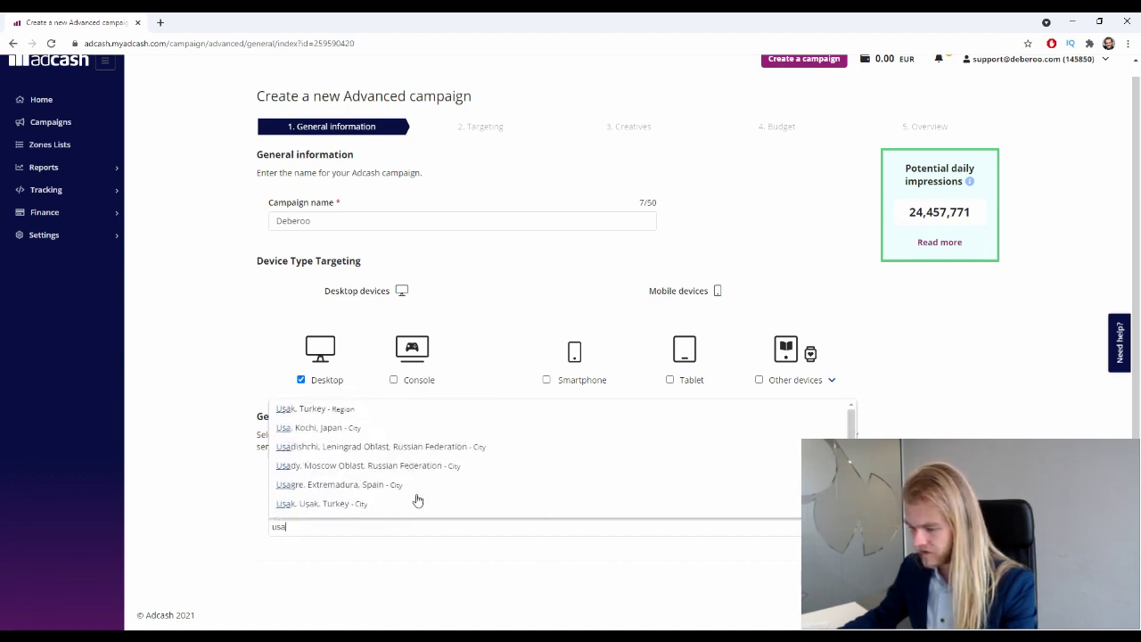
key("BackSpace")
key("BackSpace")
key("BackSpace")
type("united state")
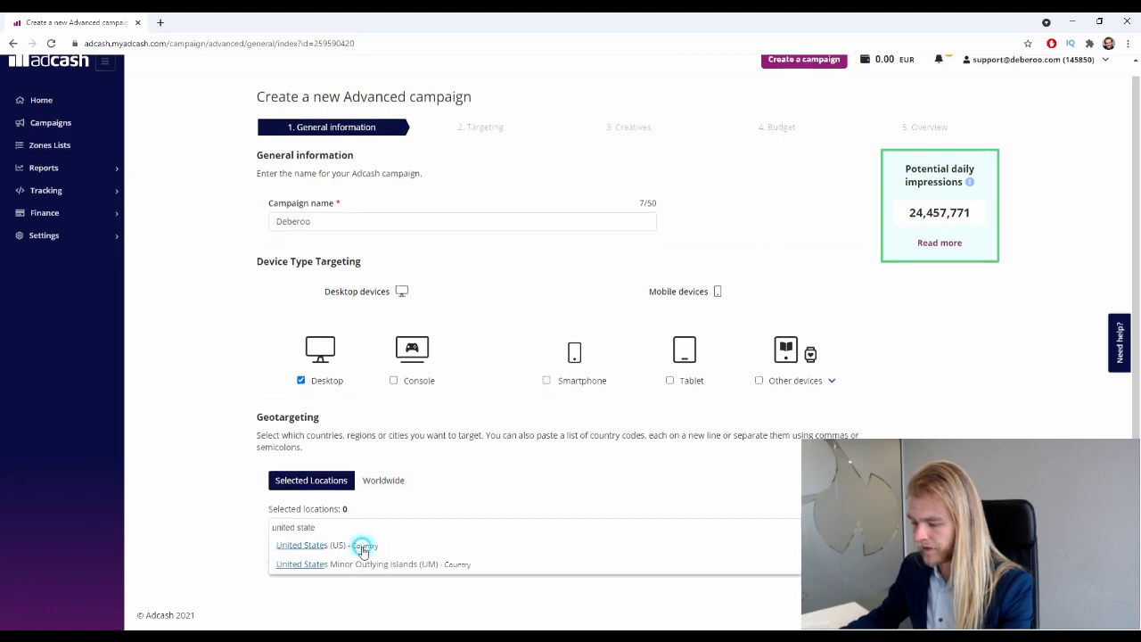
left_click(362, 544)
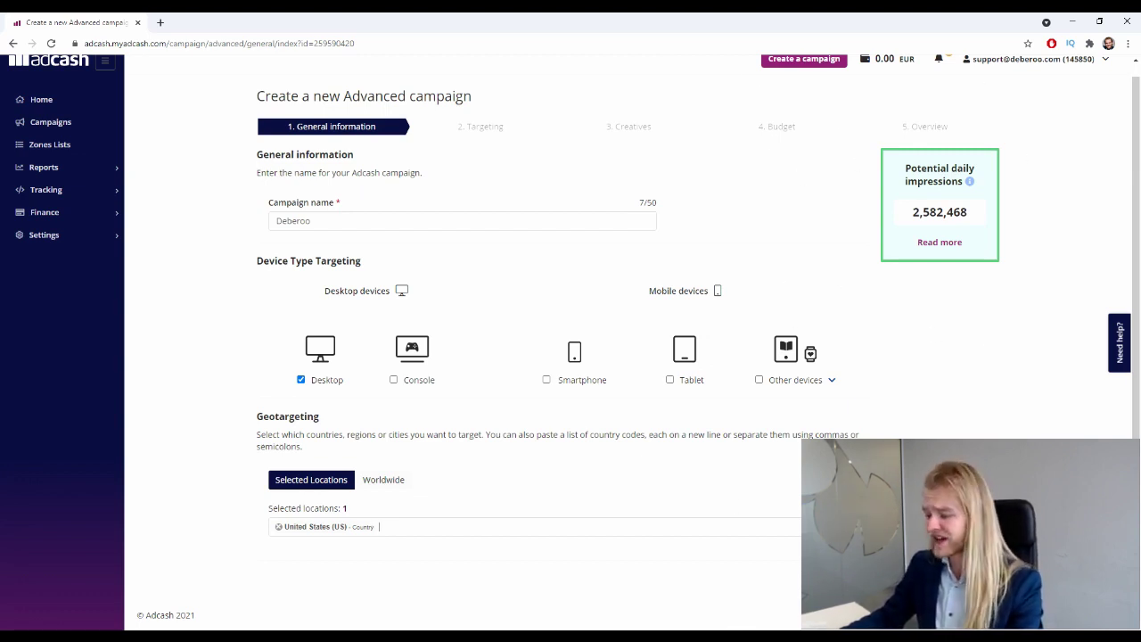
key("F5")
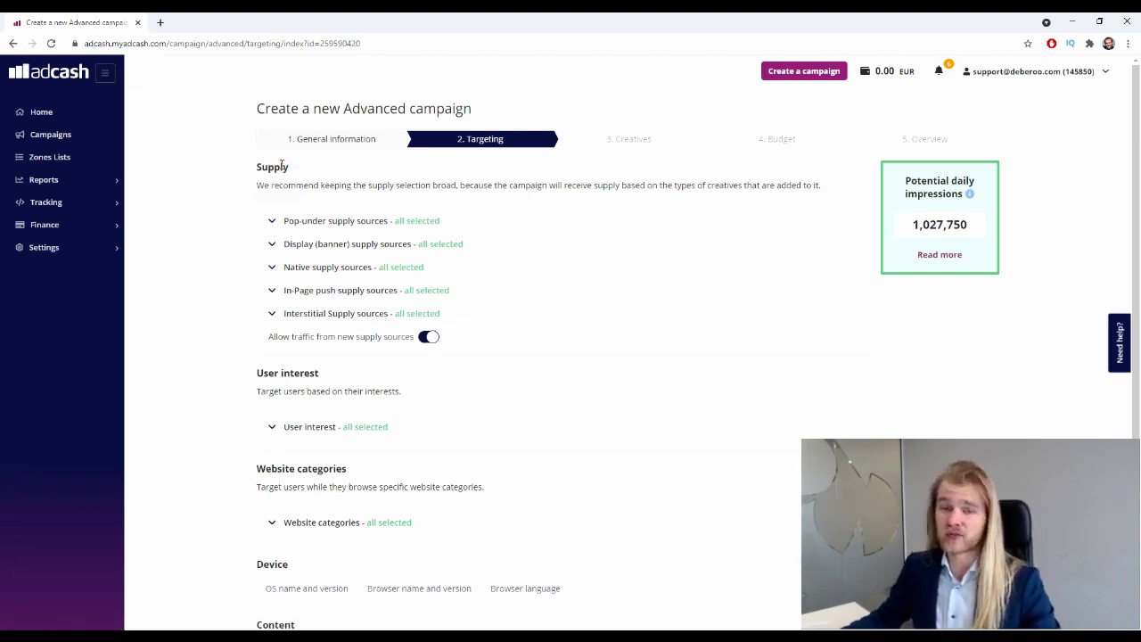
Deselect all Pop-under and Display (banner) supply sources
left_click(273, 220)
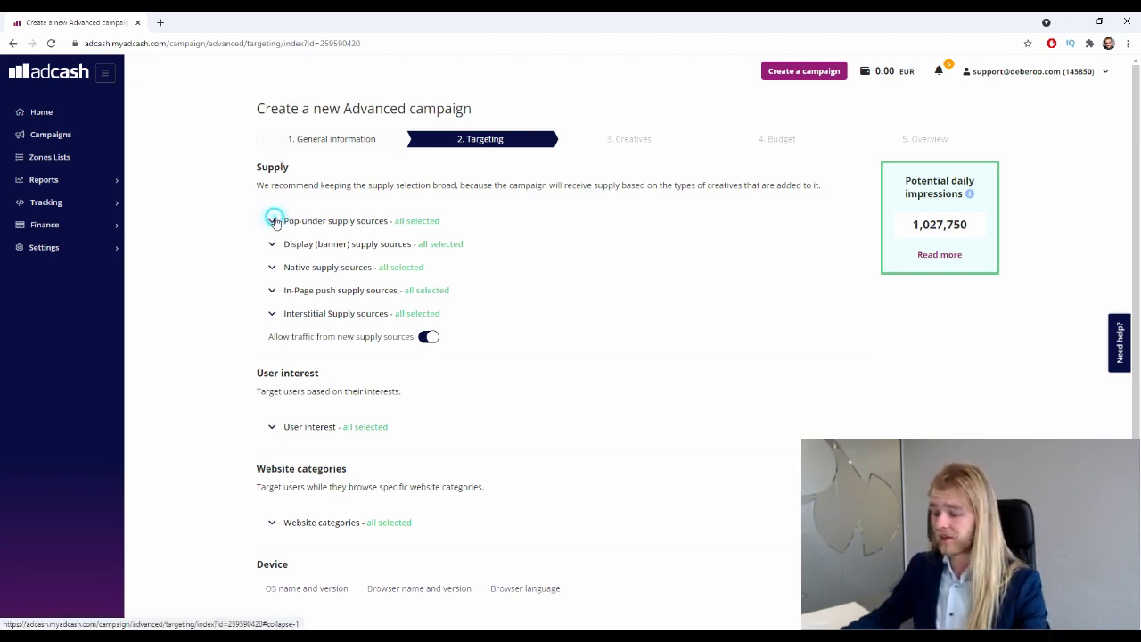
left_click(306, 252)
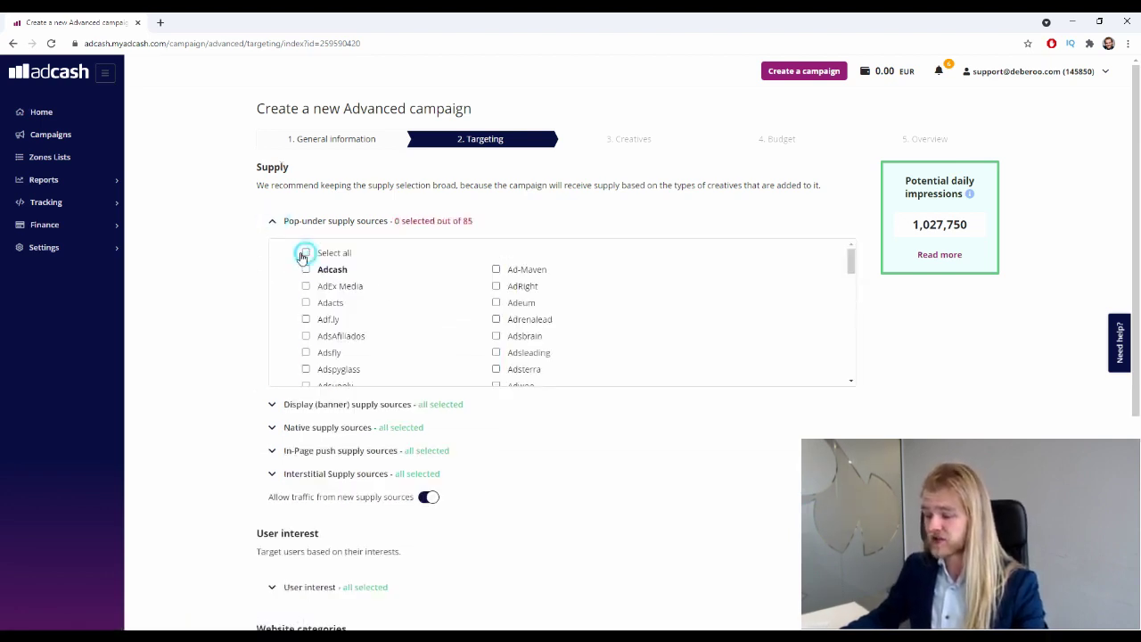
left_click(275, 223)
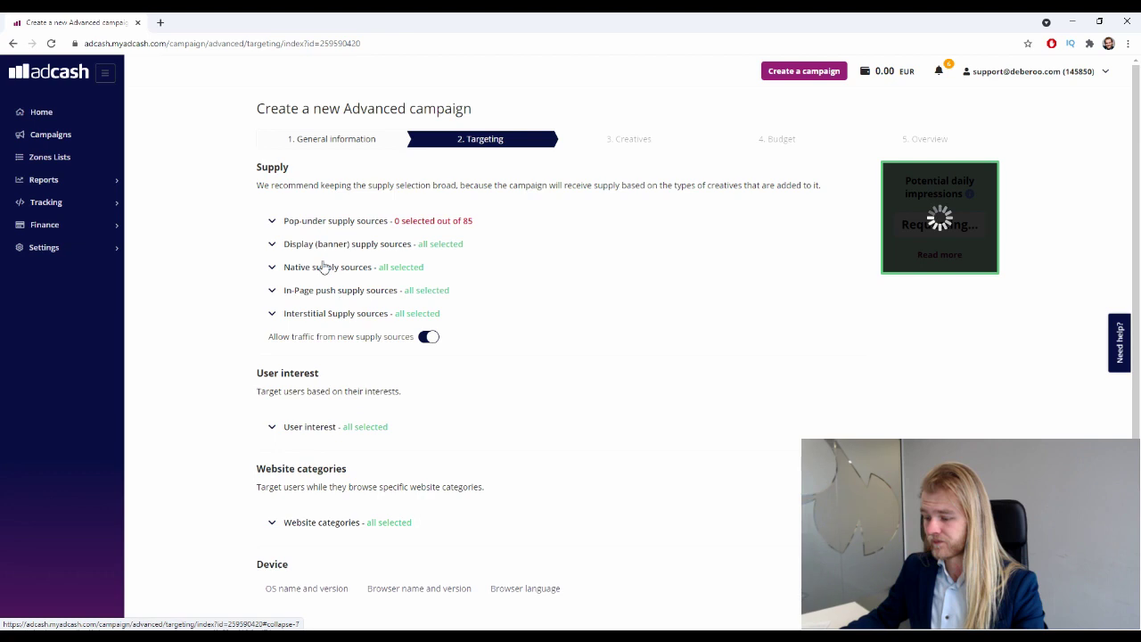
left_click(275, 244)
left_click(305, 275)
left_click(273, 244)
Deselect all In-Page push and Interstitial supply sources, leaving only native
left_click(270, 290)
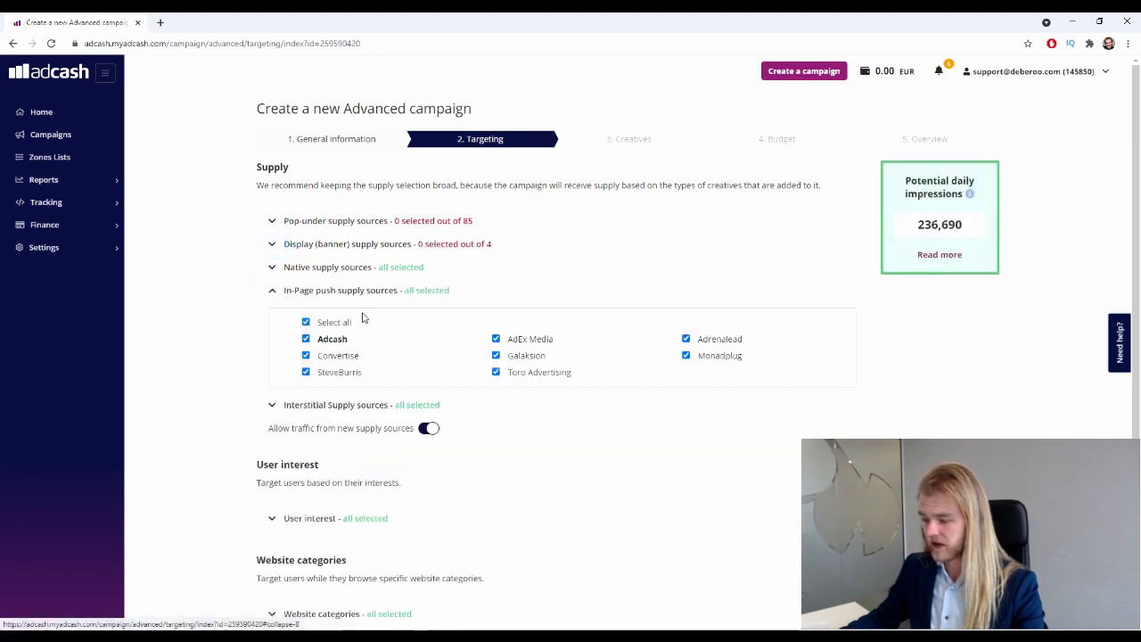
left_click(306, 322)
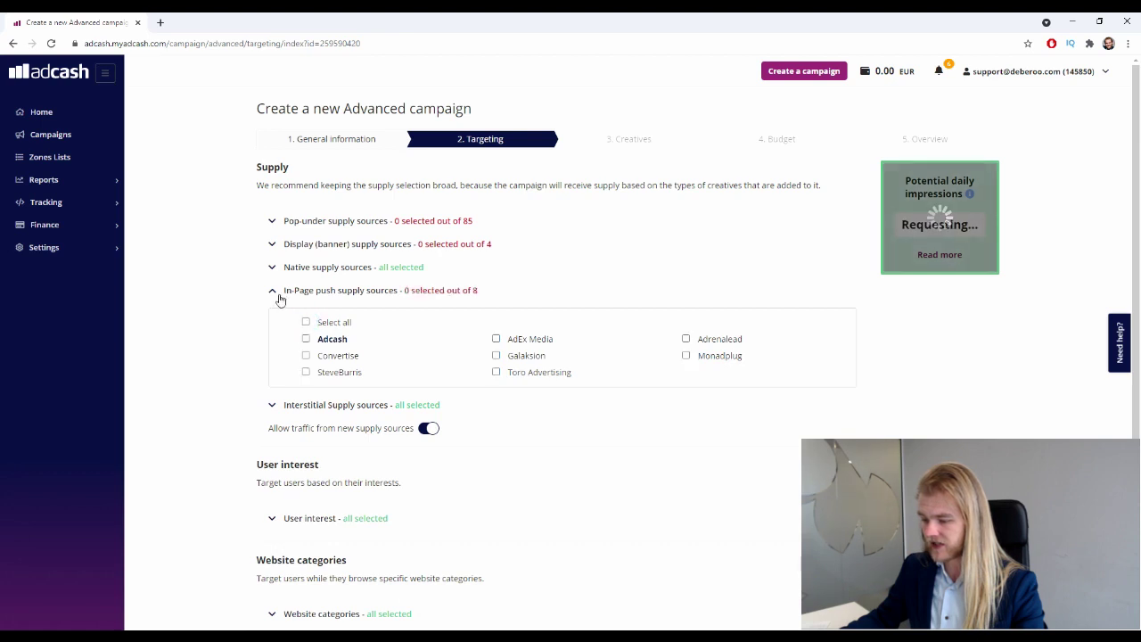
left_click(273, 291)
left_click(272, 314)
left_click(306, 346)
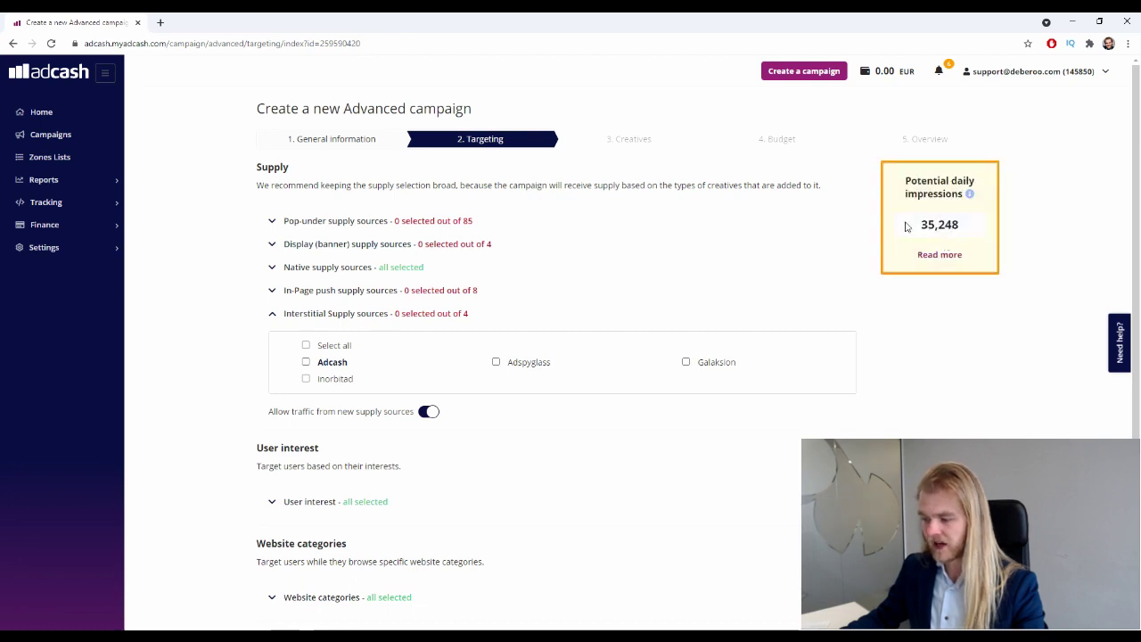
left_click(298, 315)
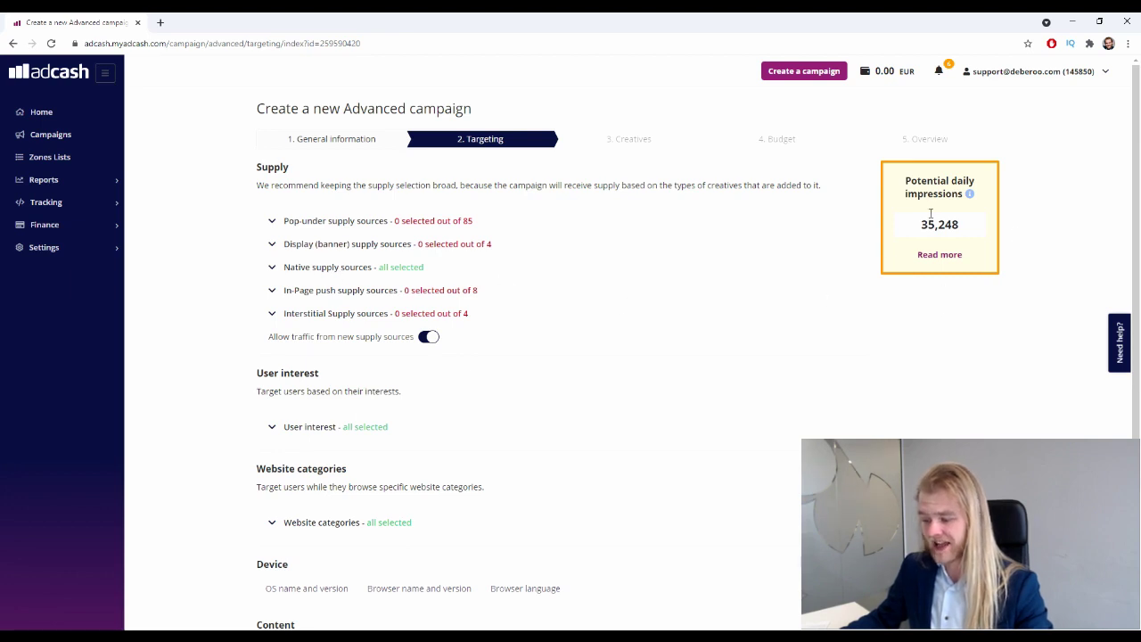
mouse_move(937, 181)
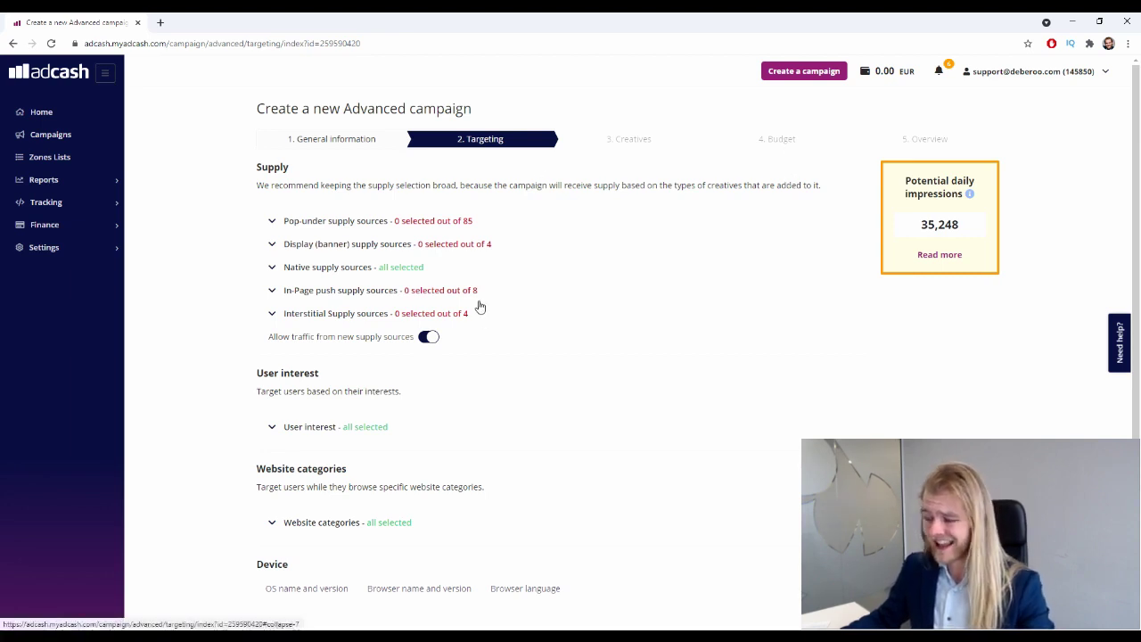
Replace United States with France as the target location
left_click(346, 147)
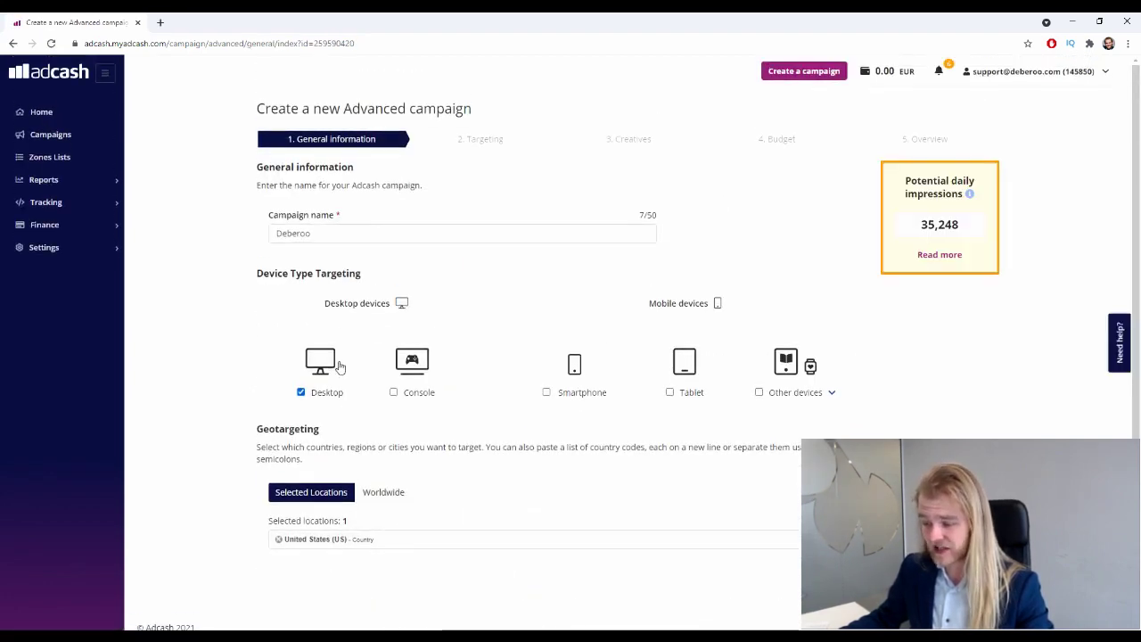
left_click(279, 527)
type("franc")
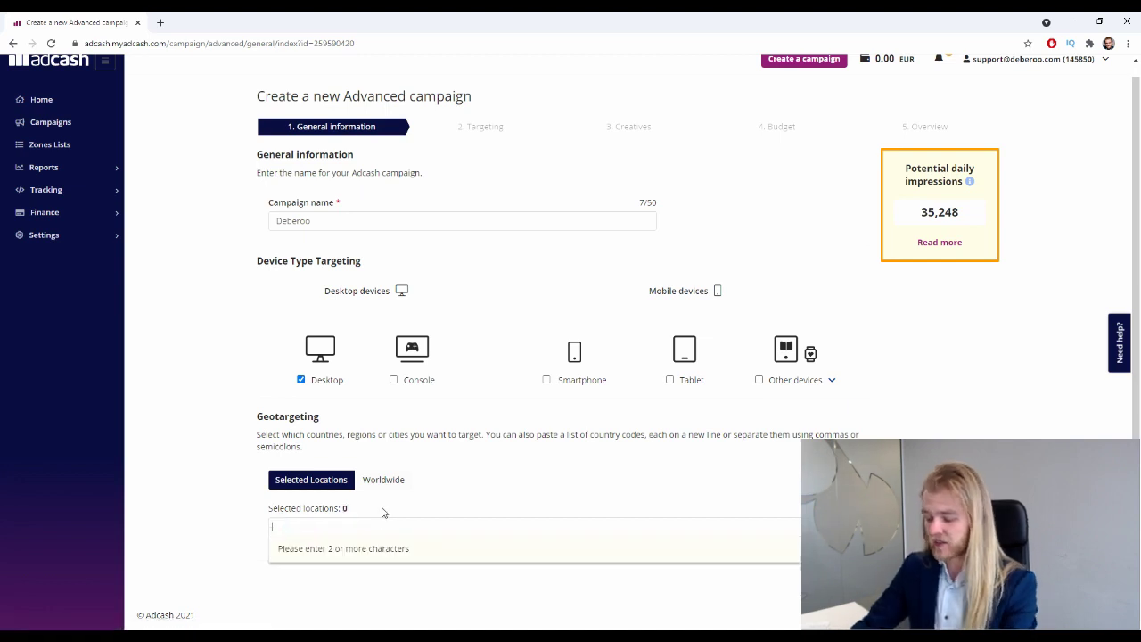
type("e")
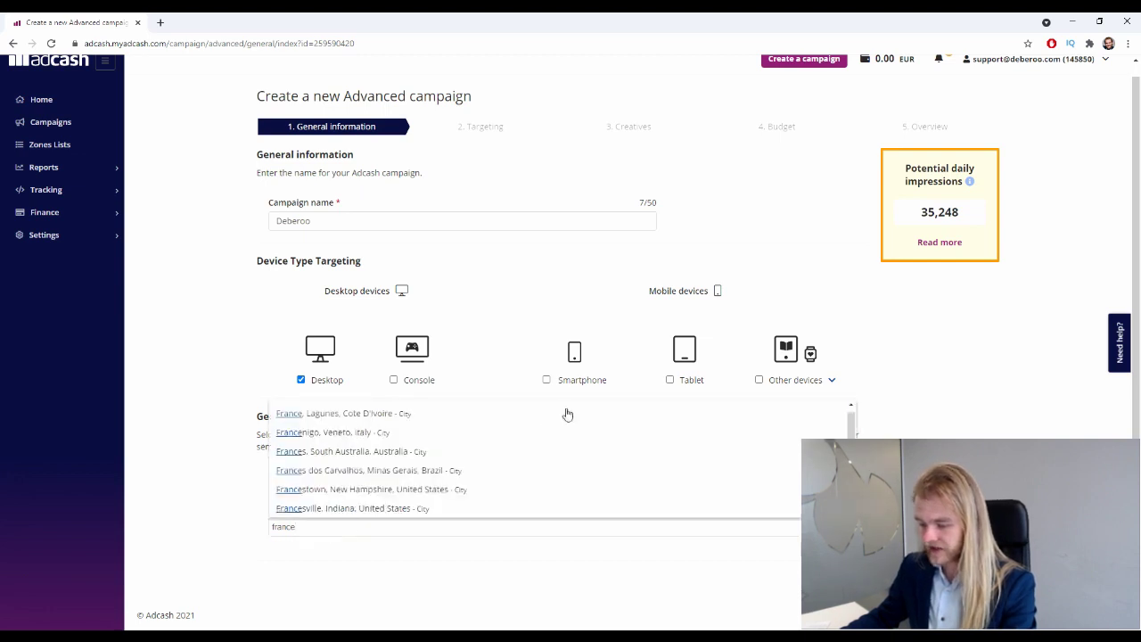
left_click(379, 412)
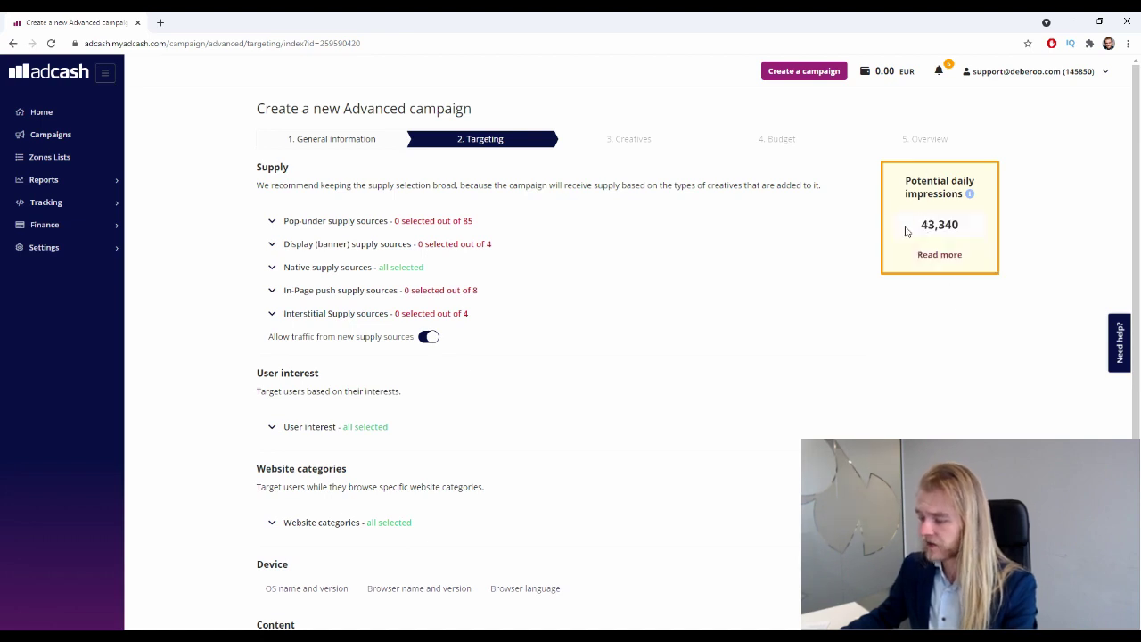
Swap France for Spain as the target country and continue to Targeting
left_click(383, 140)
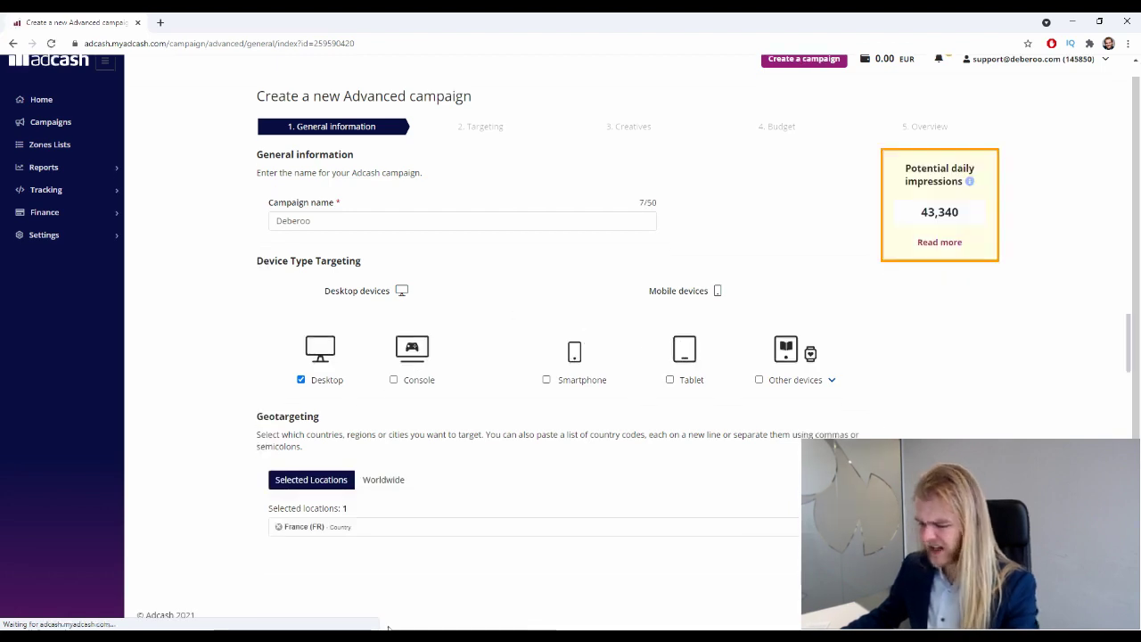
left_click(278, 527)
left_click(322, 524)
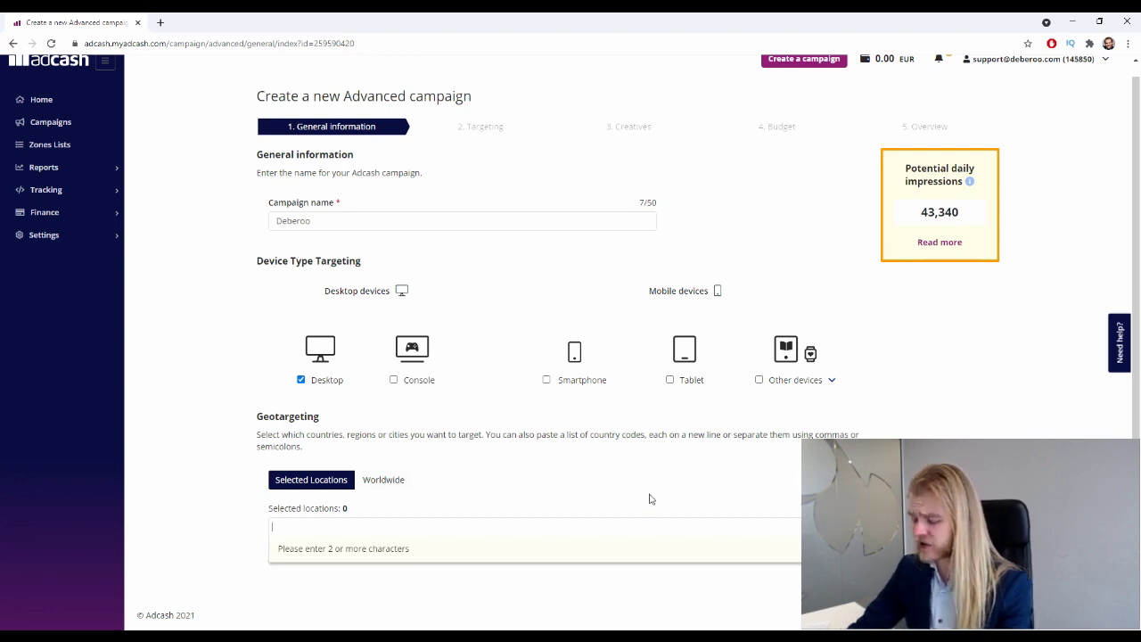
type("pain")
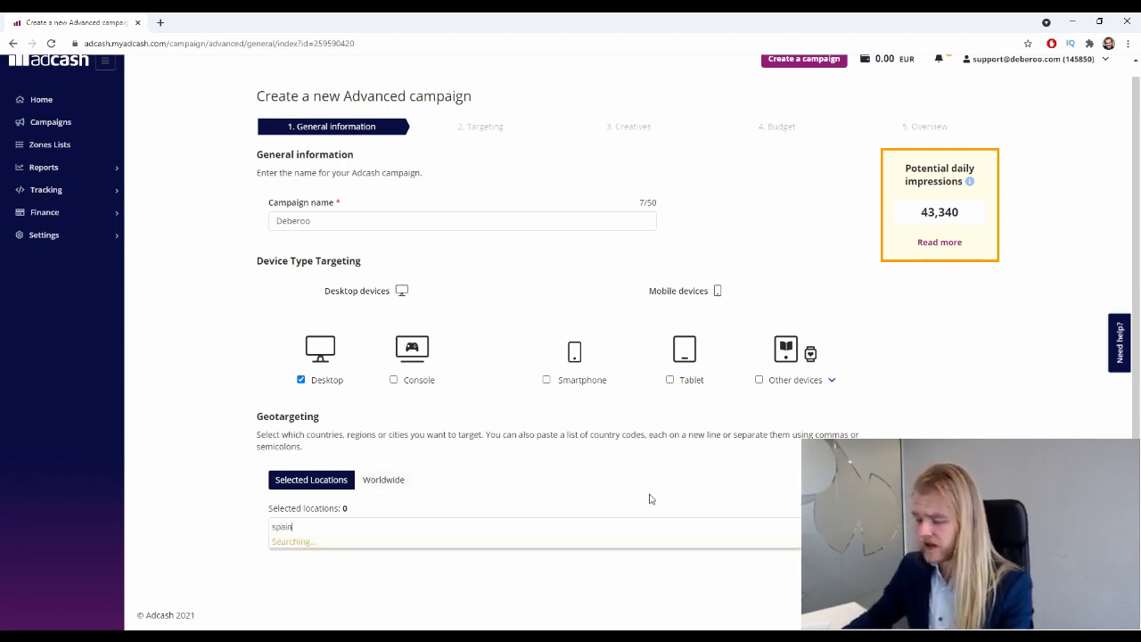
left_click(331, 549)
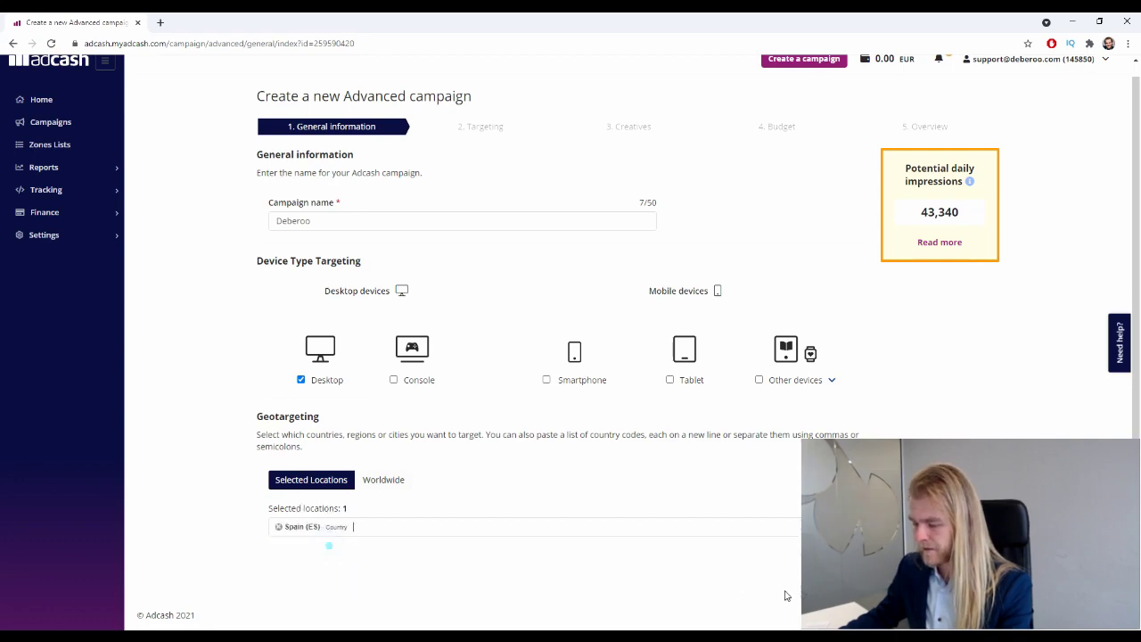
left_click(963, 571)
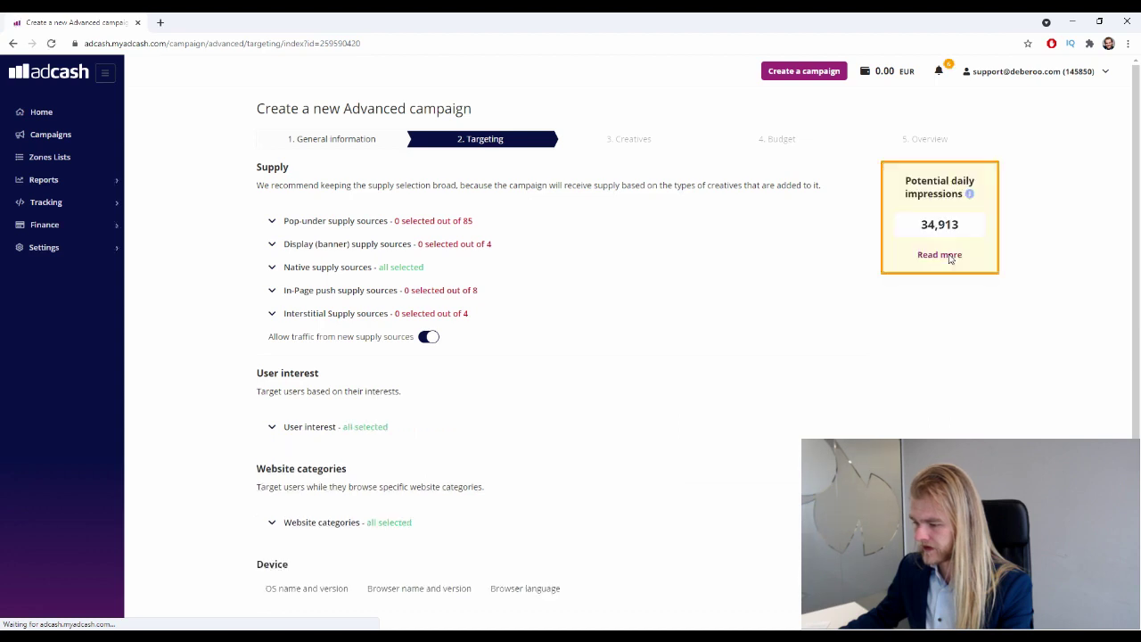
Swap Spain for United Kingdom (UK) and proceed to the Targeting step
left_click(322, 142)
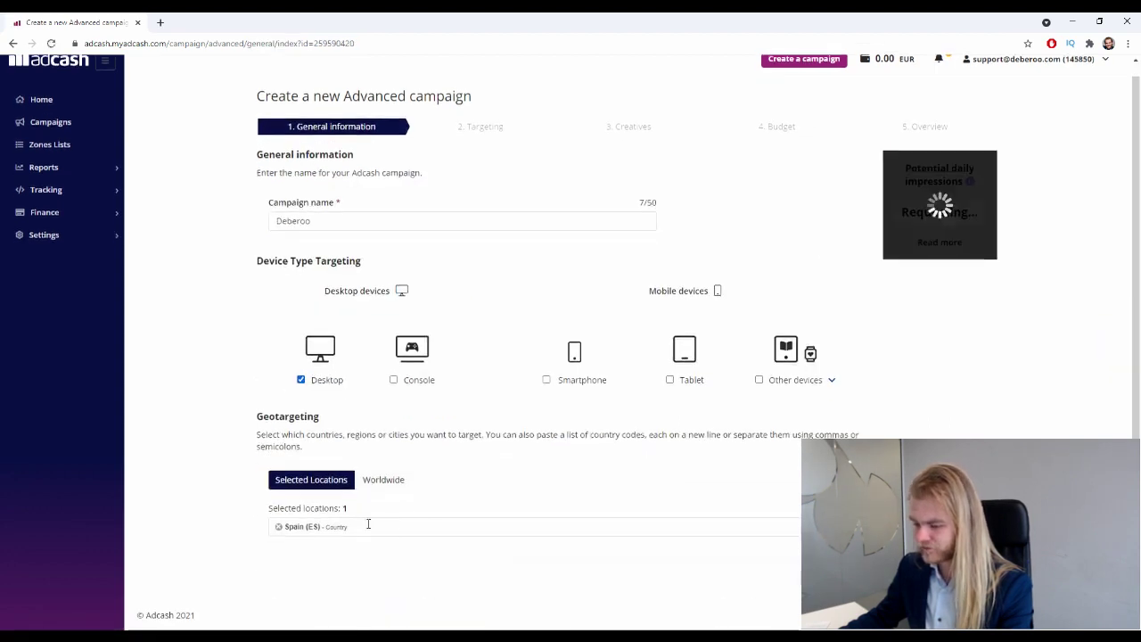
left_click(277, 526)
left_click(362, 519)
type("united kin")
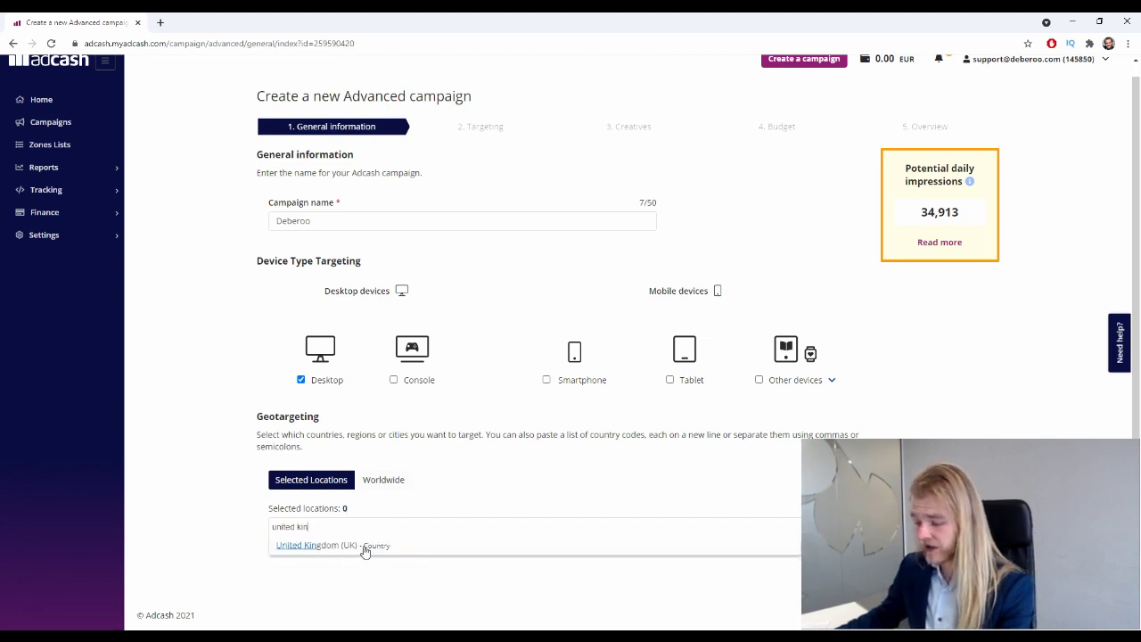
left_click(364, 544)
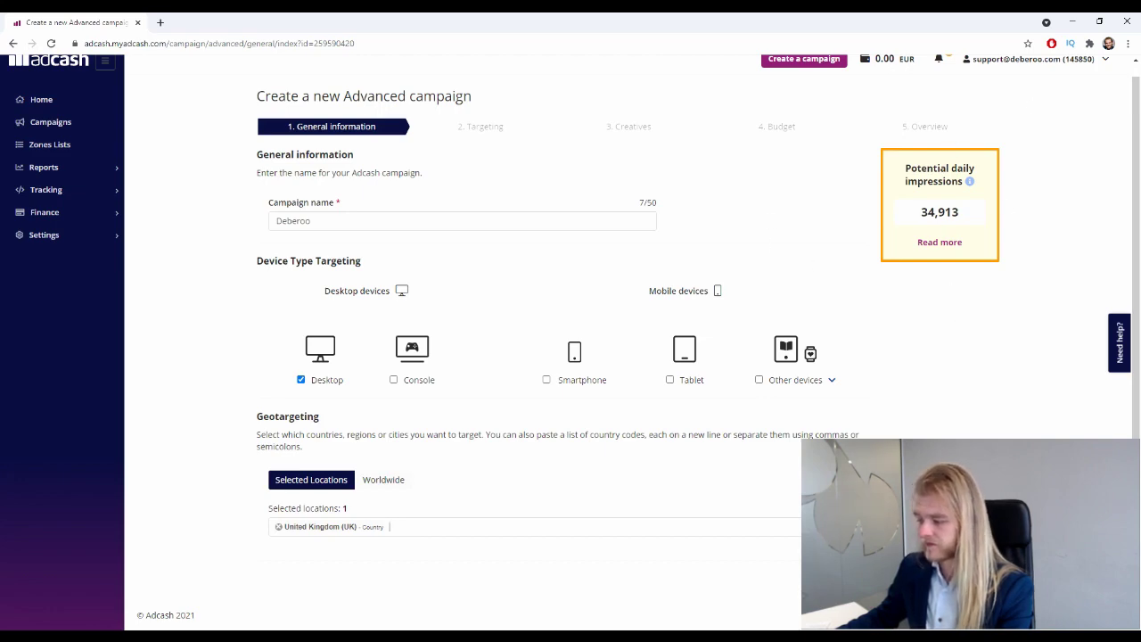
key("Return")
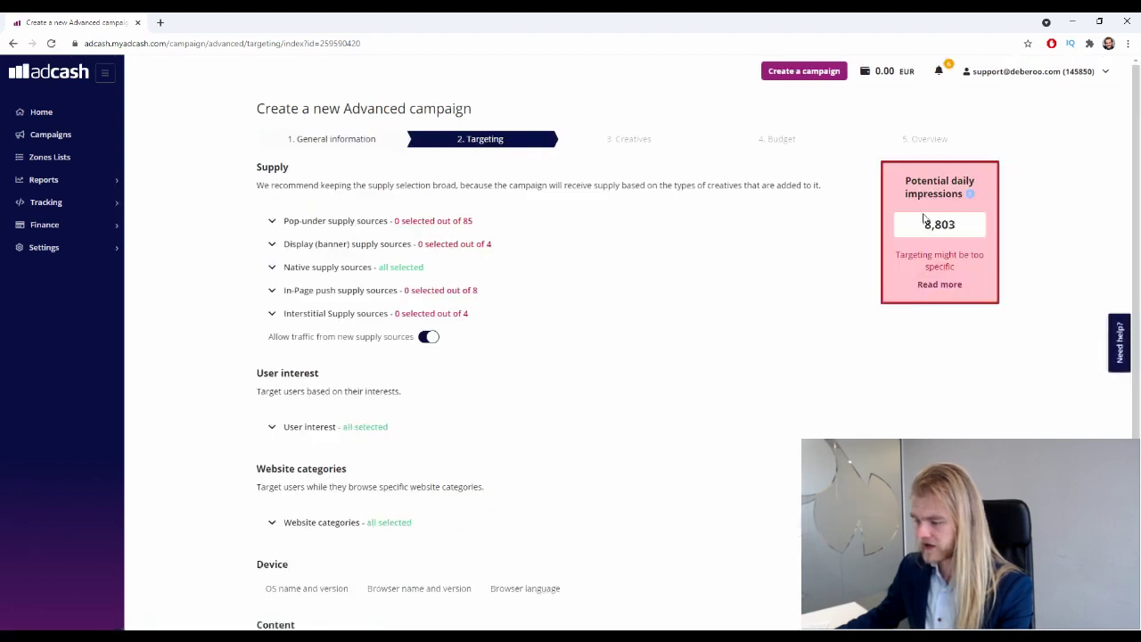
left_click_drag(918, 227, 970, 225)
left_click(976, 225)
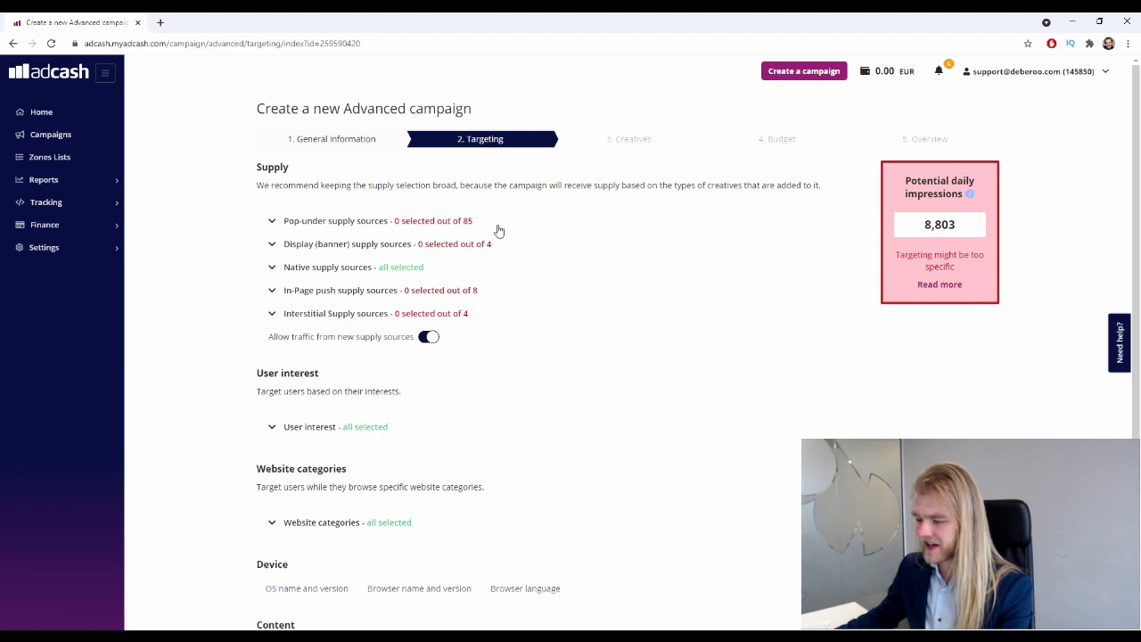
Replace United Kingdom with Australia (AU) and review the 2,839 daily impressions estimate
left_click(329, 141)
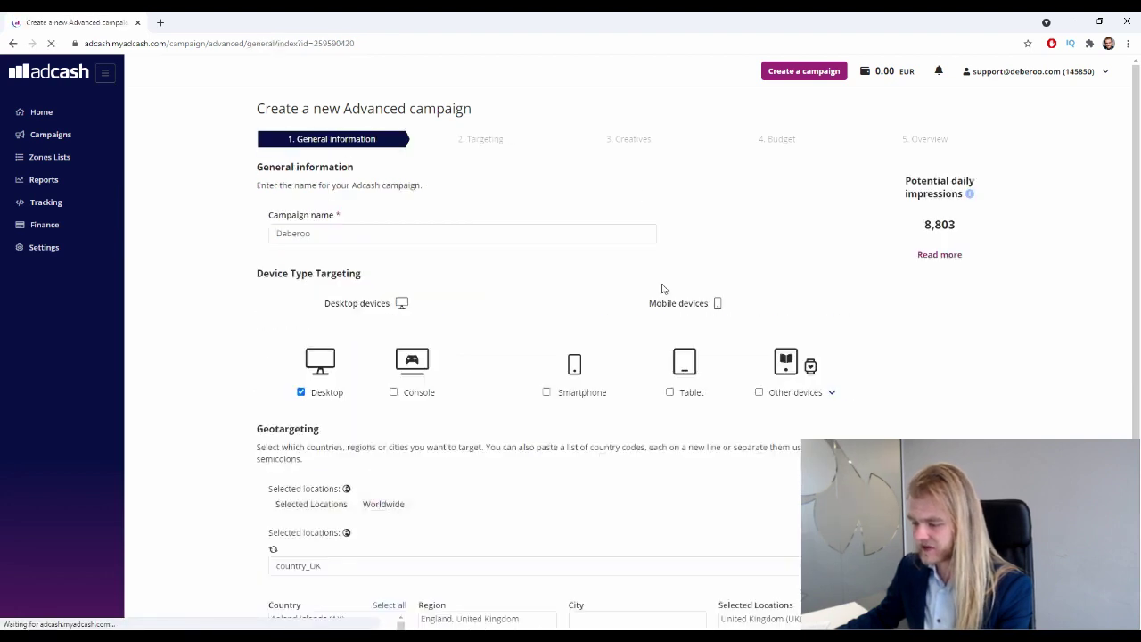
left_click(277, 528)
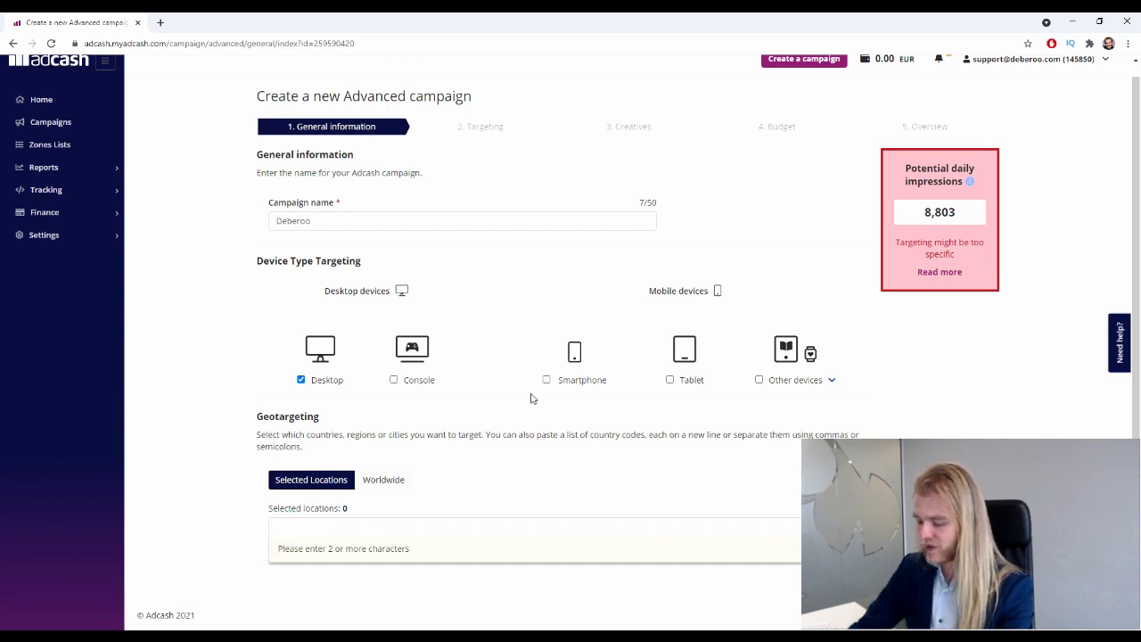
type("au")
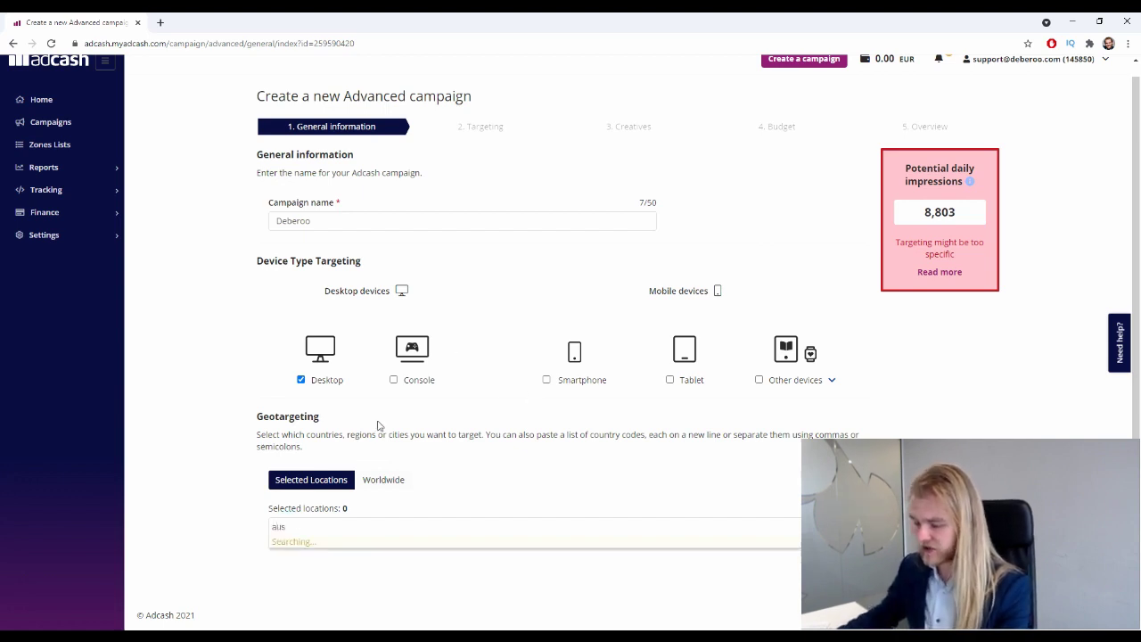
type("s")
left_click(365, 409)
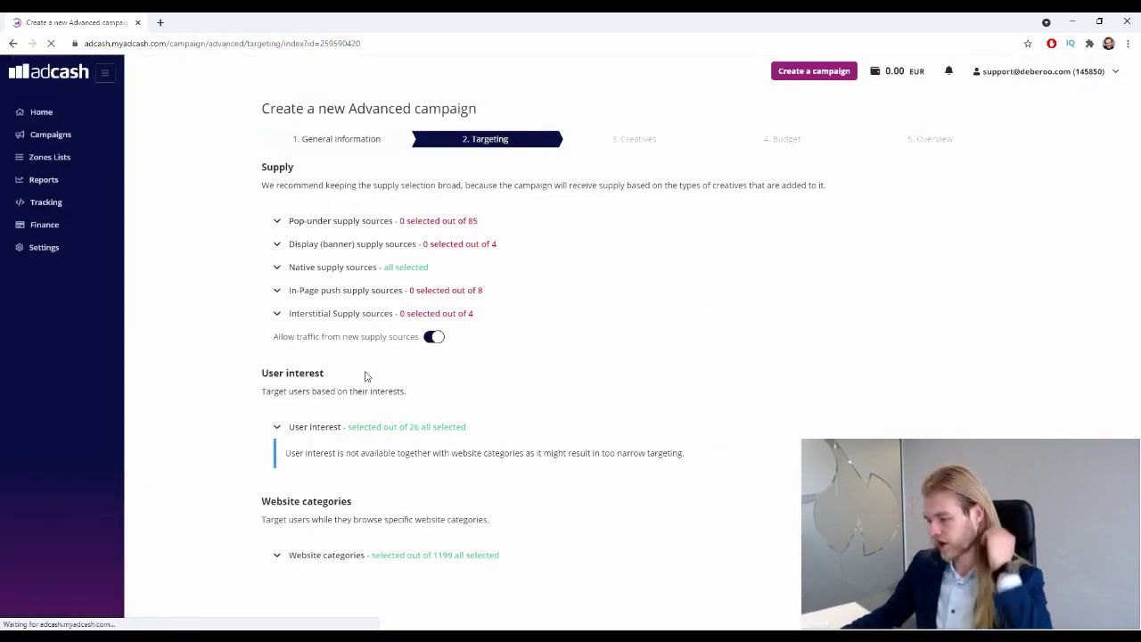
scroll(391, 287, "down", 3)
scroll(390, 292, "up", 2)
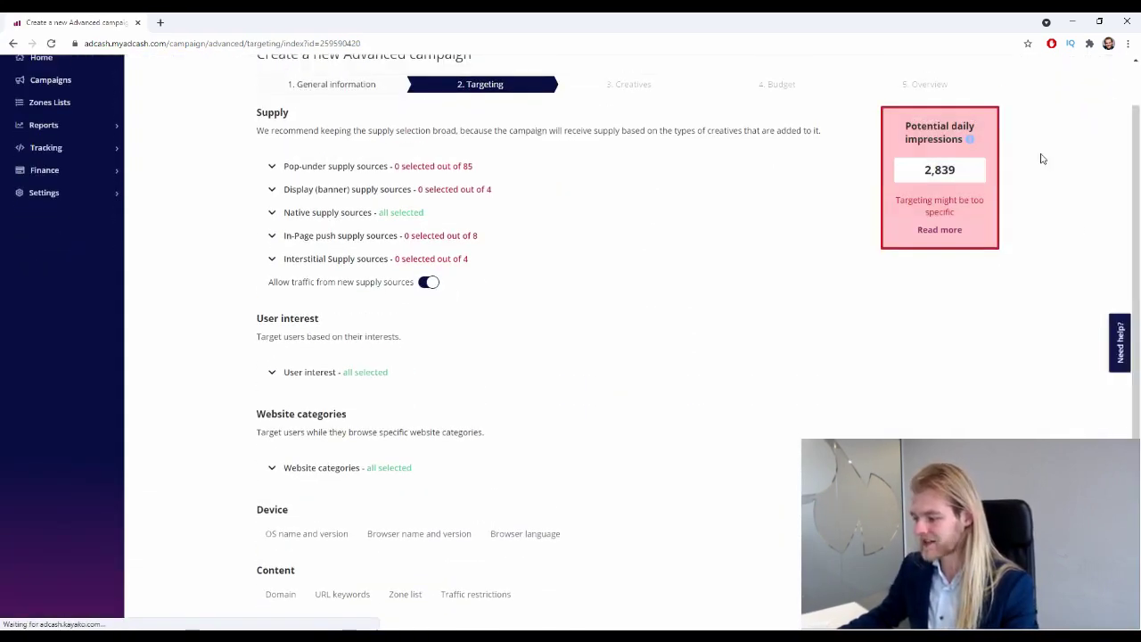
scroll(928, 169, "down", 3)
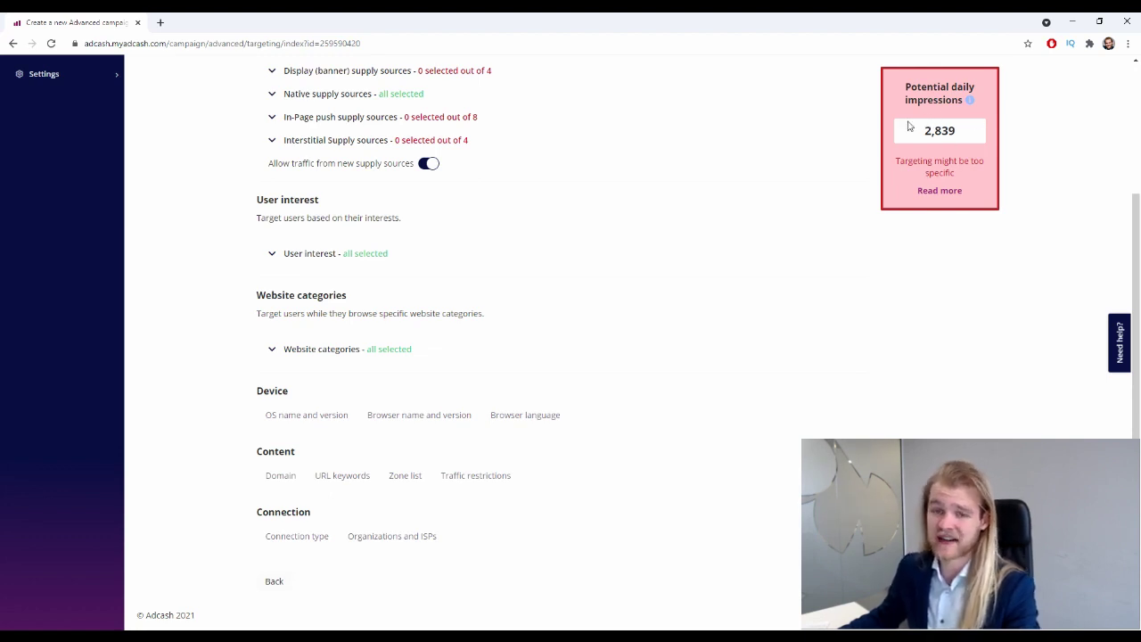
scroll(797, 169, "up", 3)
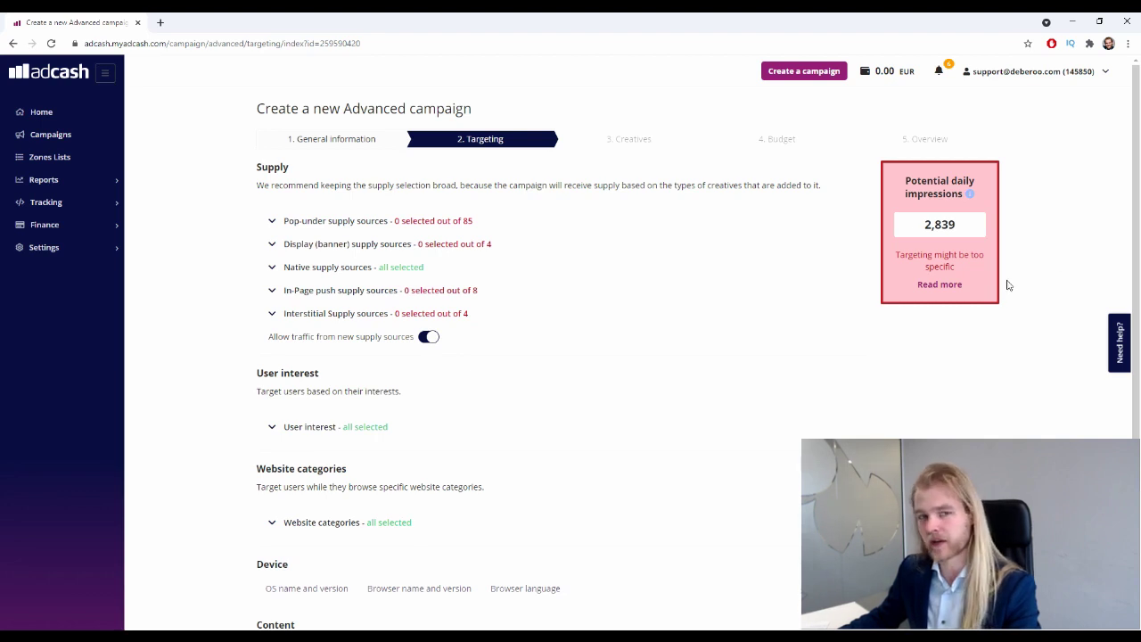
mouse_move(933, 200)
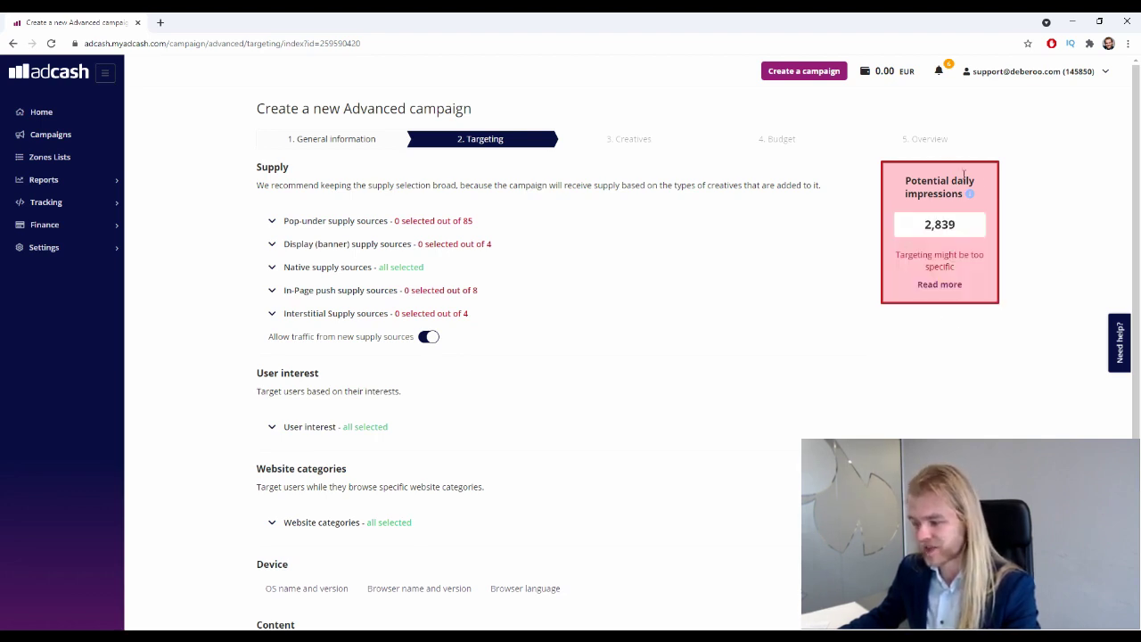
scroll(847, 295, "down", 3)
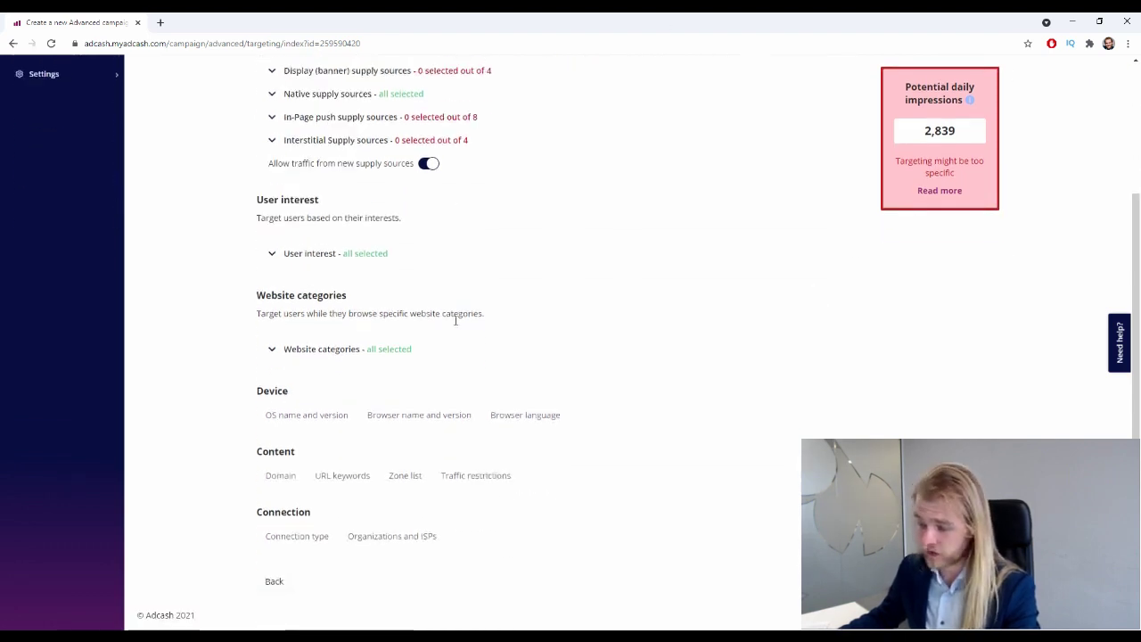
scroll(453, 267, "up", 1)
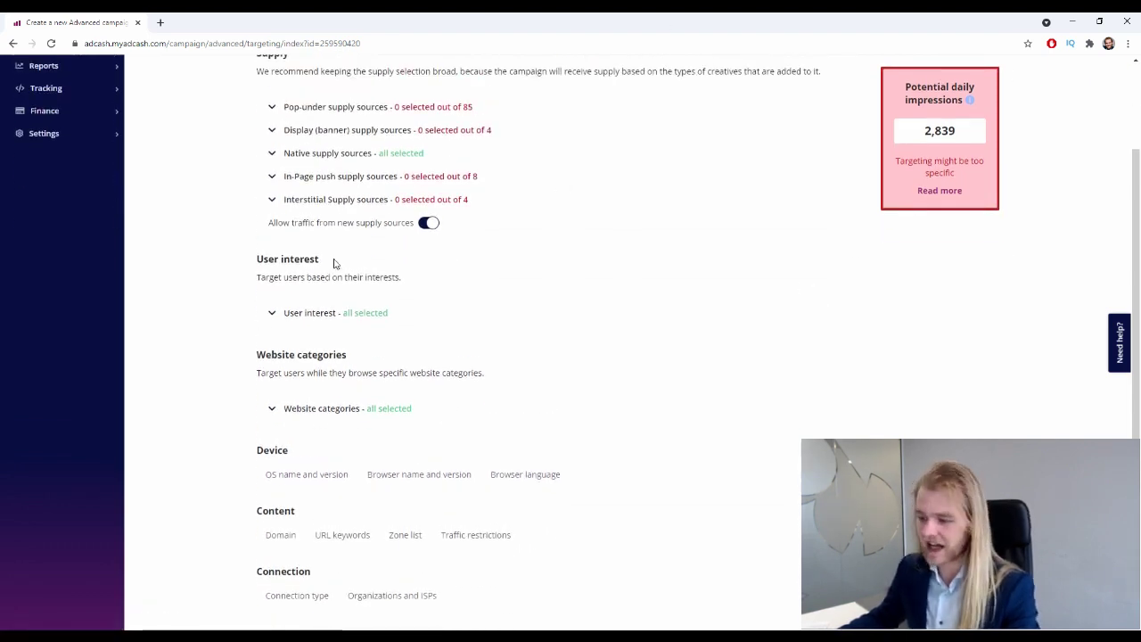
scroll(256, 191, "down", 1)
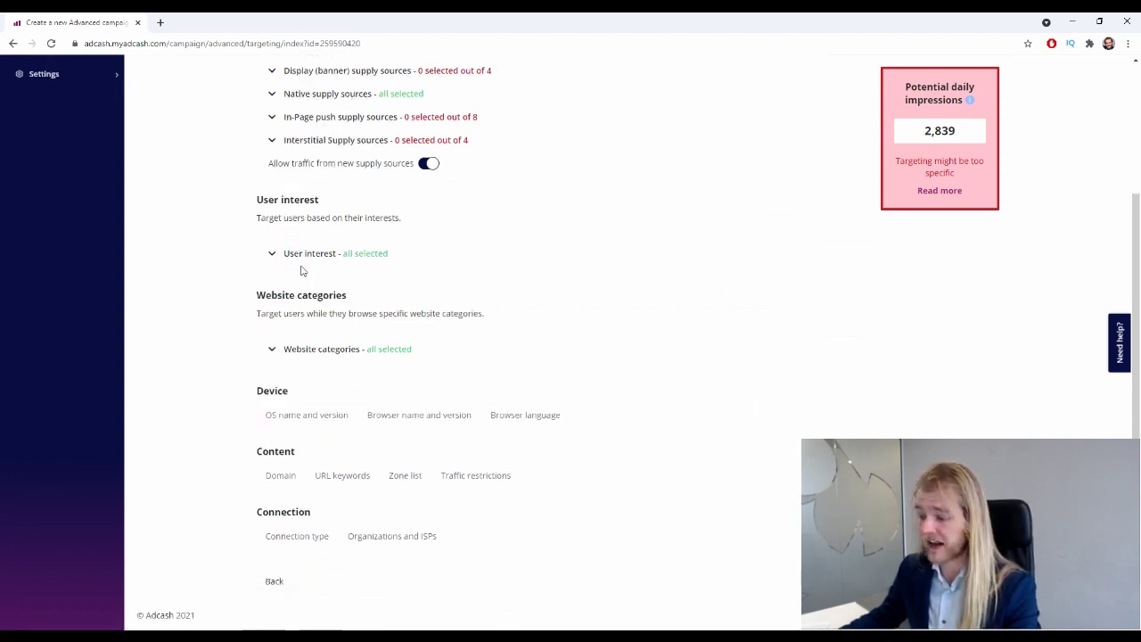
Review the User interest categories, leaving all of them selected
left_click(272, 253)
scroll(360, 142, "down", 2)
scroll(326, 326, "down", 5)
scroll(866, 336, "up", 5)
scroll(919, 324, "down", 2)
scroll(712, 334, "up", 3)
scroll(712, 334, "up", 3)
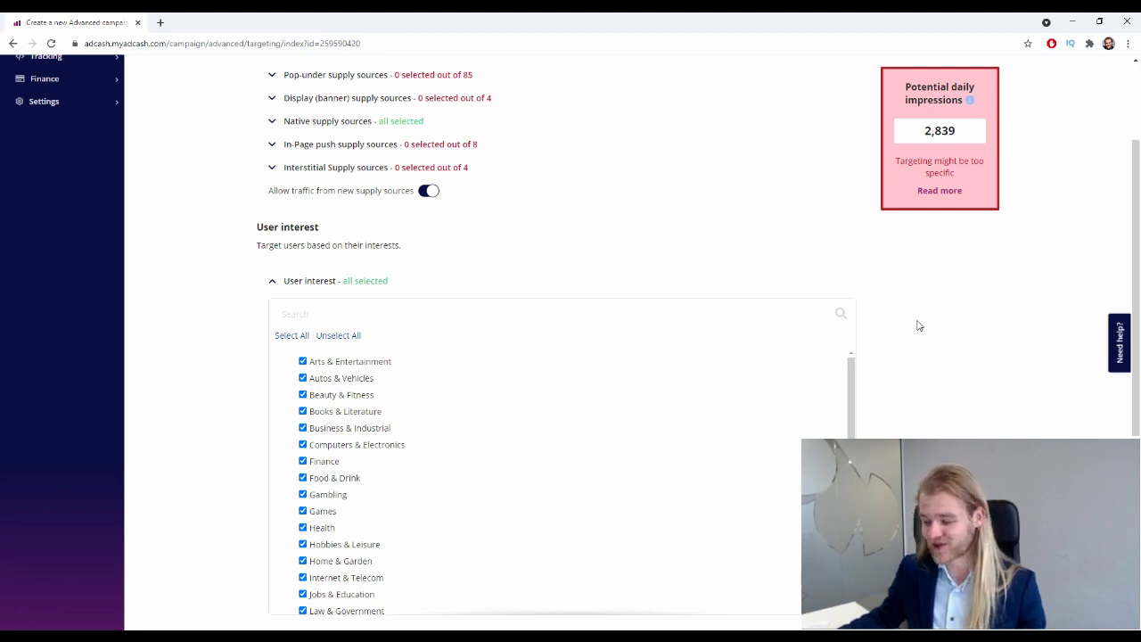
scroll(950, 354, "down", 2)
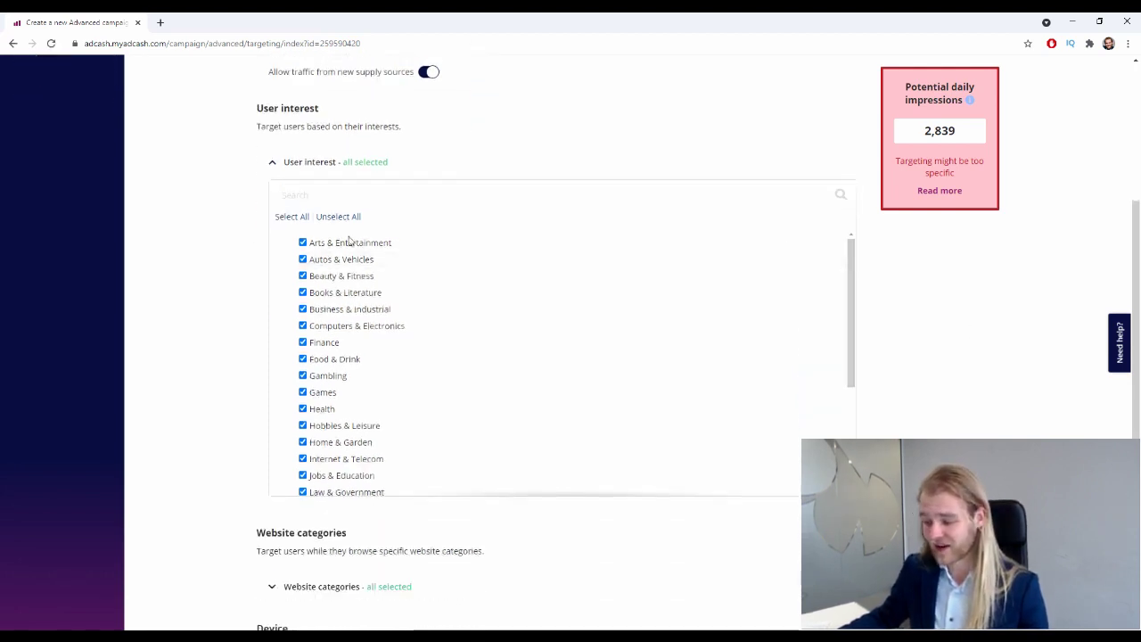
left_click(272, 162)
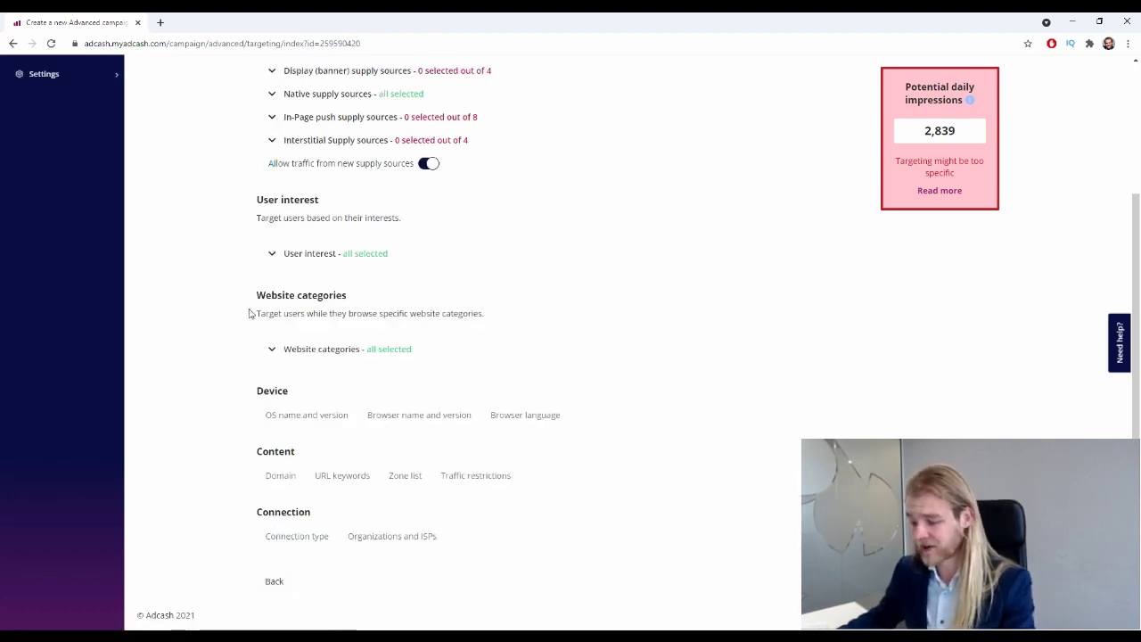
Review the Website categories list, leaving all of them selected
left_click(274, 350)
scroll(772, 253, "down", 3)
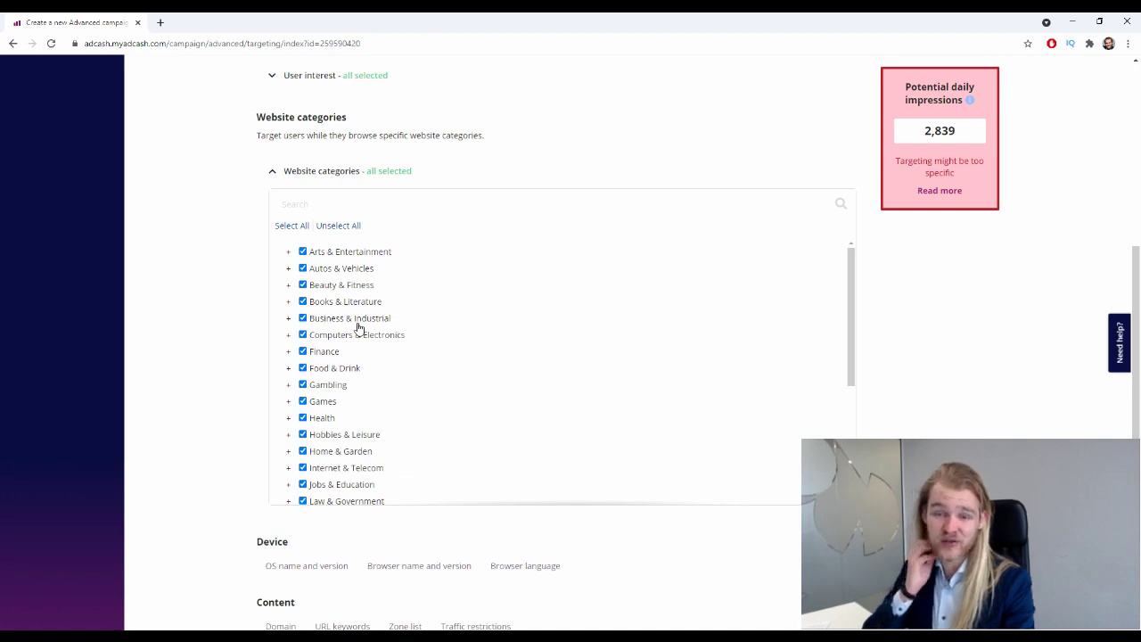
left_click(273, 170)
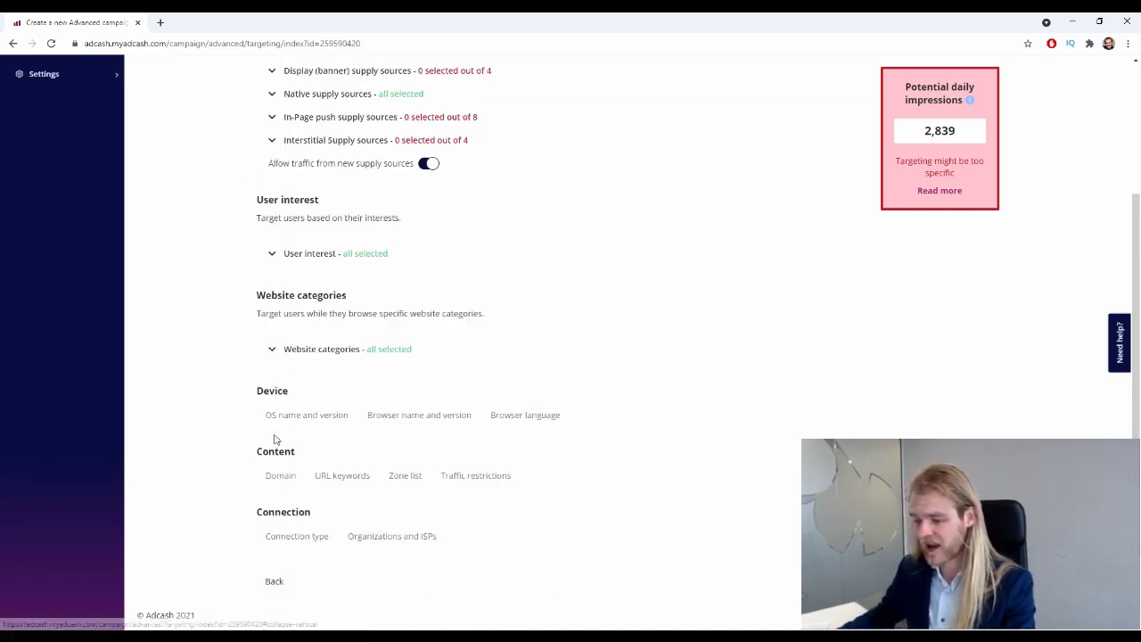
left_click(321, 417)
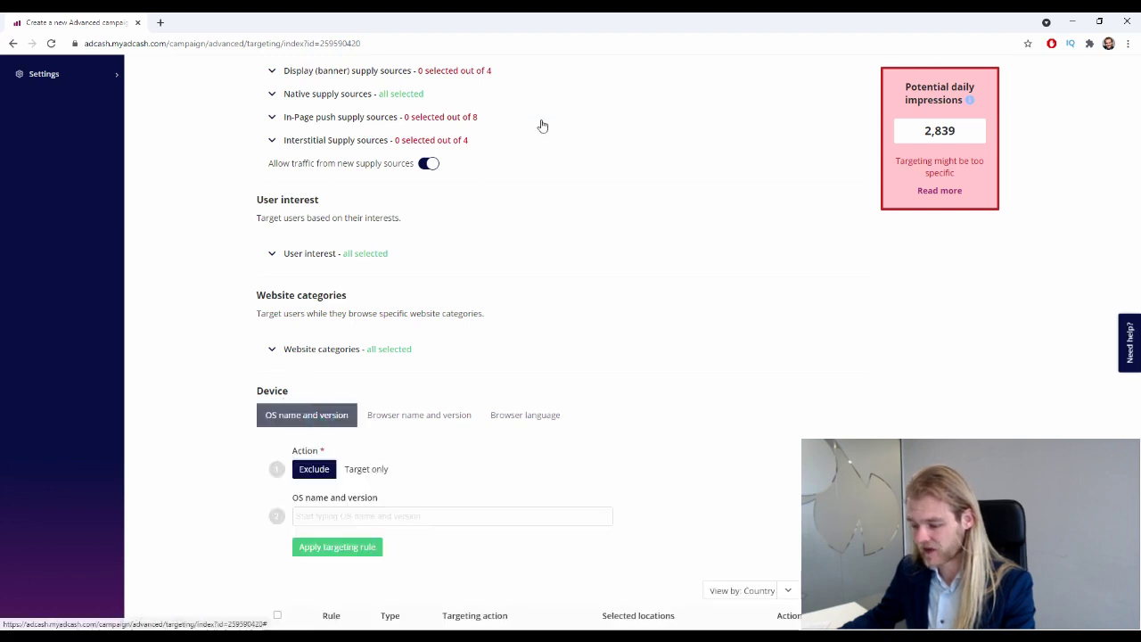
scroll(531, 143, "down", 3)
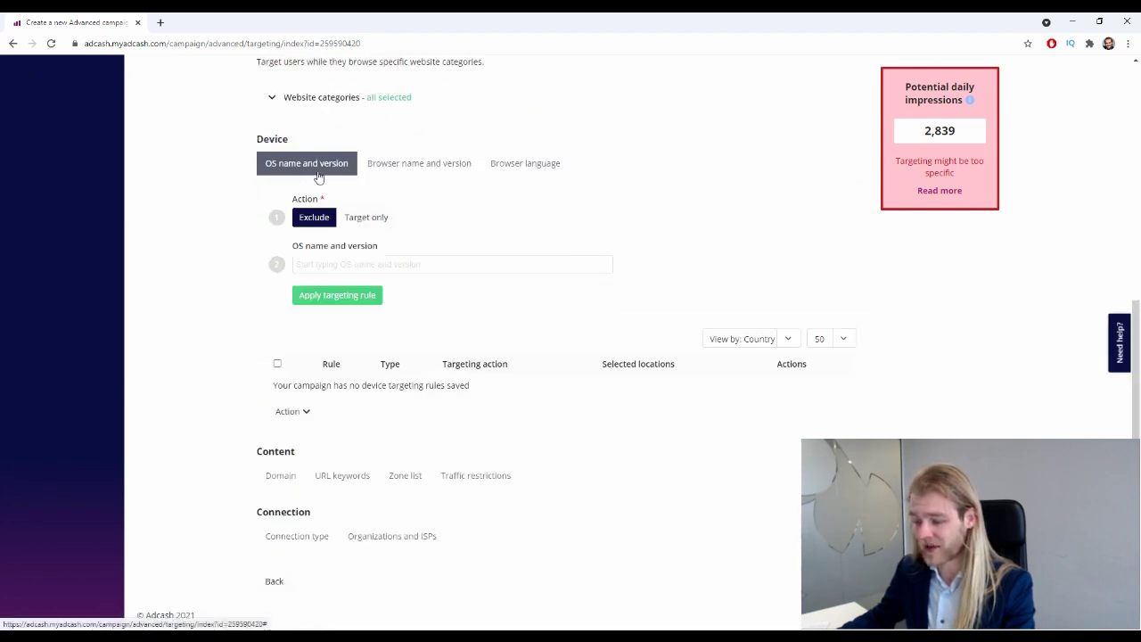
left_click(366, 218)
left_click(319, 220)
left_click(339, 265)
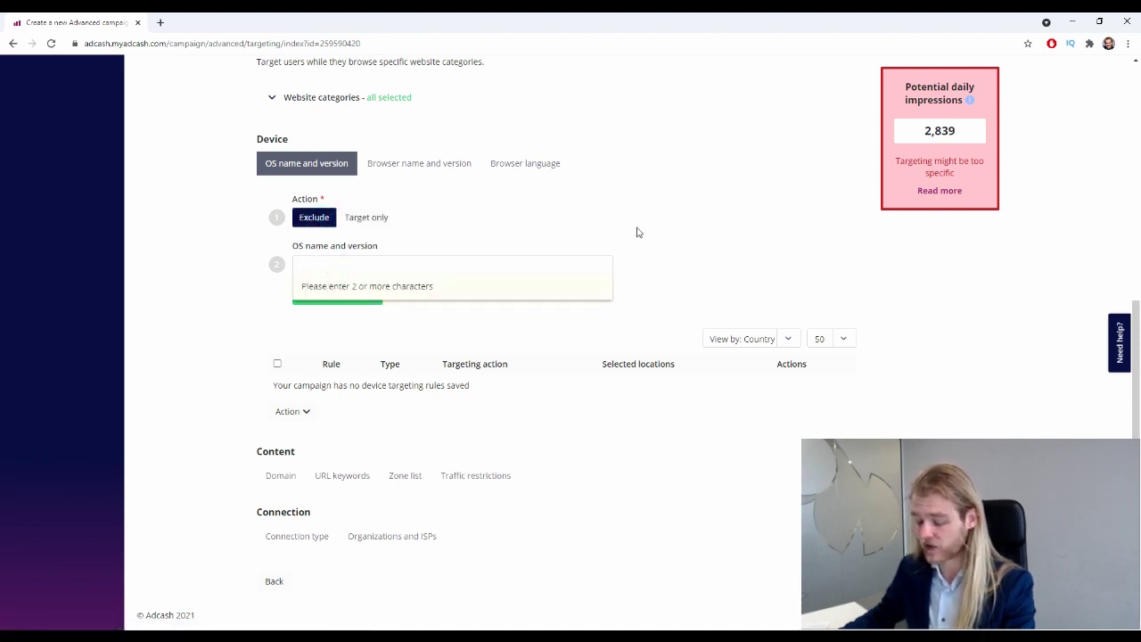
type("android")
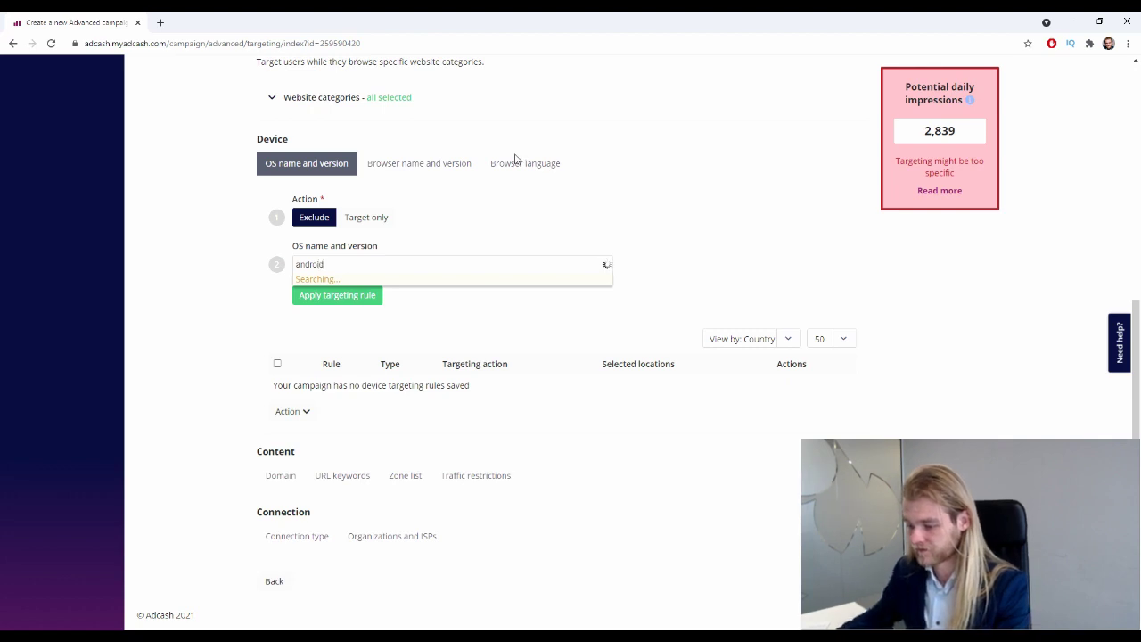
scroll(412, 300, "down", 3)
scroll(409, 302, "down", 5)
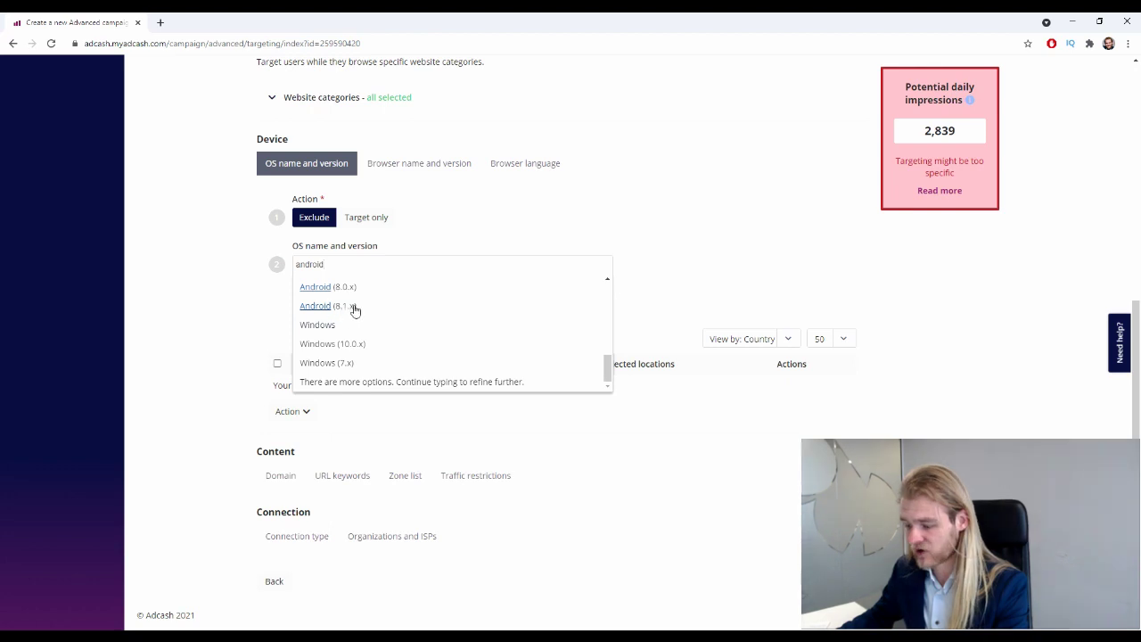
scroll(351, 312, "up", 5)
scroll(321, 299, "up", 5)
scroll(349, 328, "up", 2)
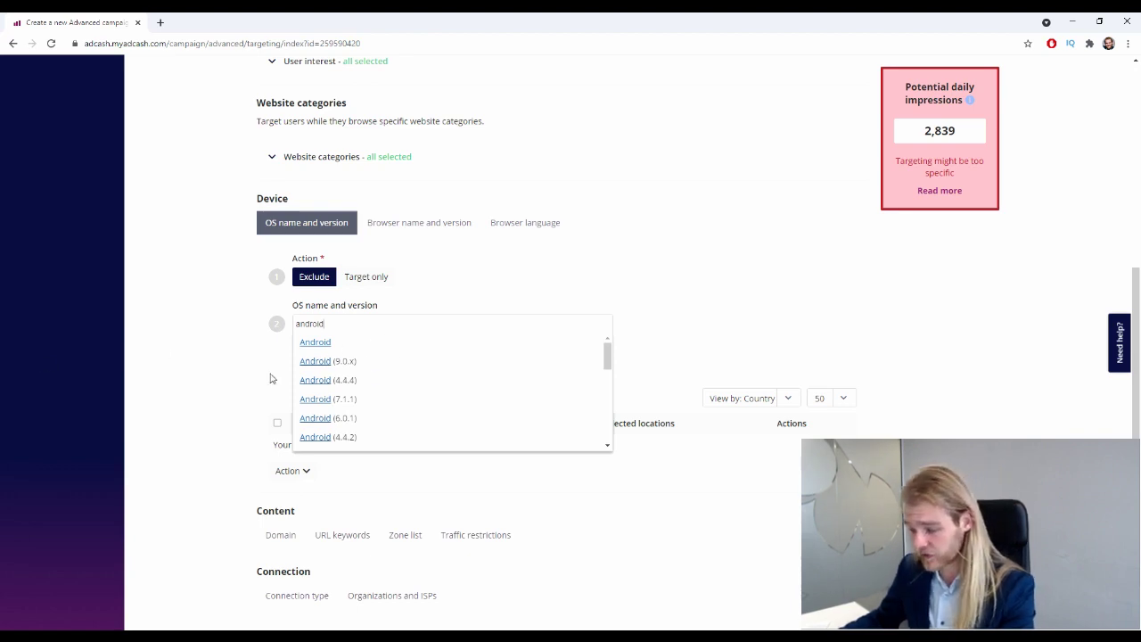
left_click(389, 324)
scroll(525, 351, "down", 1)
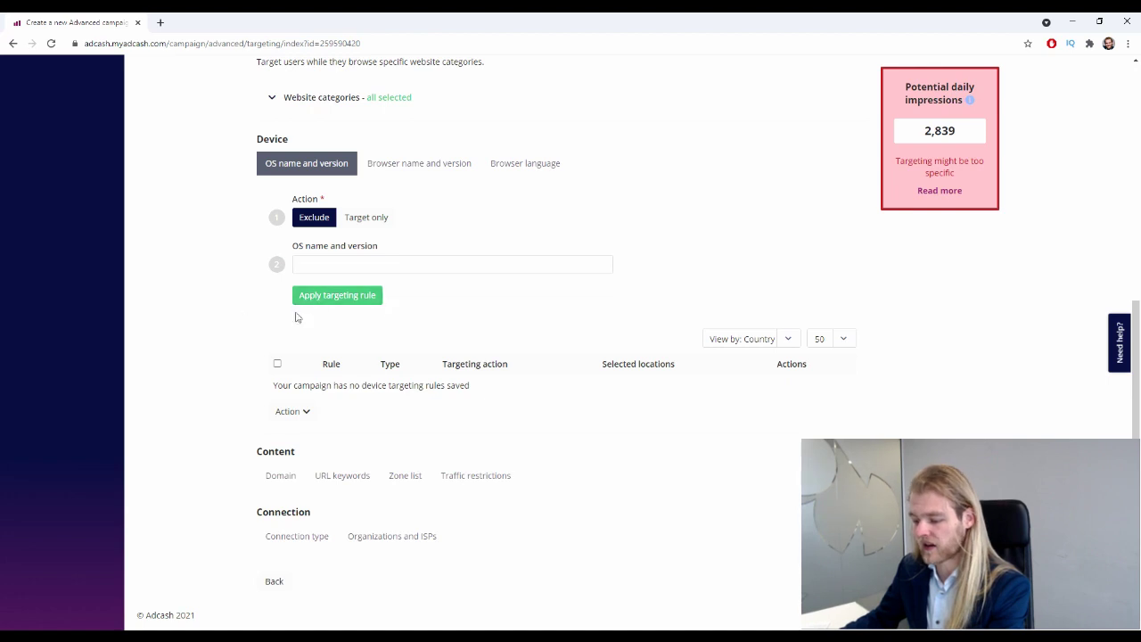
Search browser versions for 'inter' to review Internet Explorer options, saving no rule
left_click(461, 178)
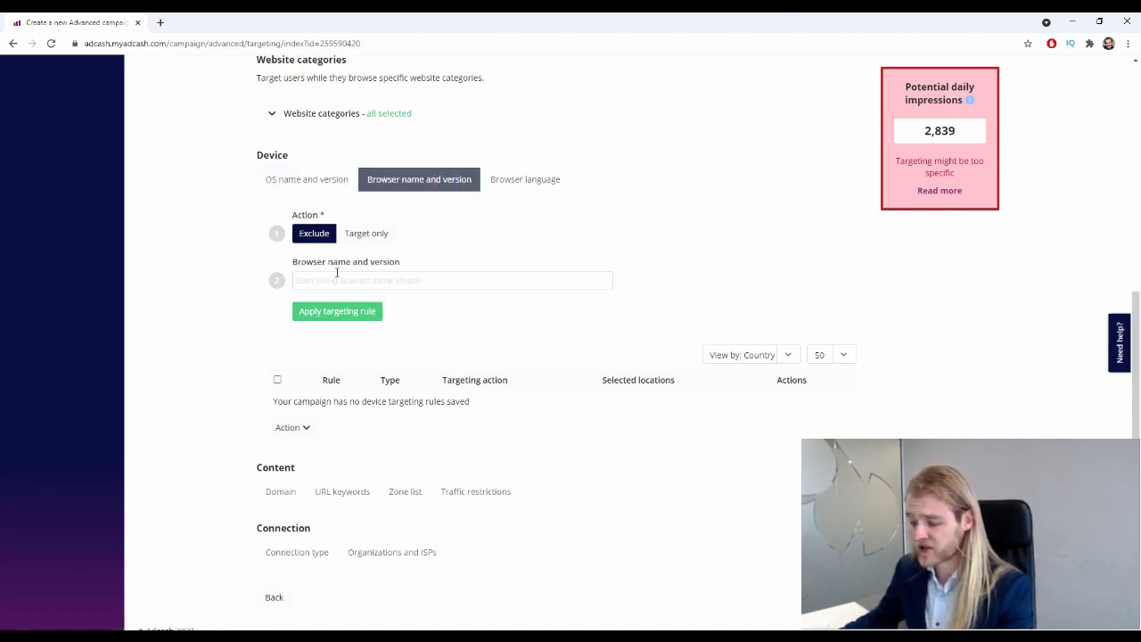
left_click(343, 280)
type("inter")
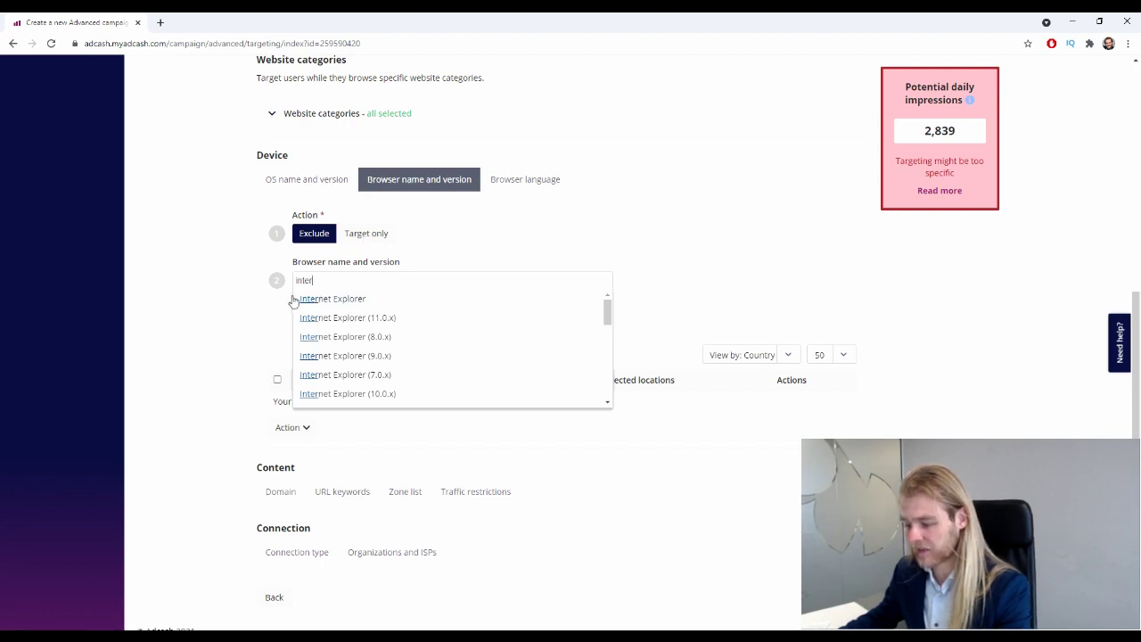
scroll(419, 374, "down", 1)
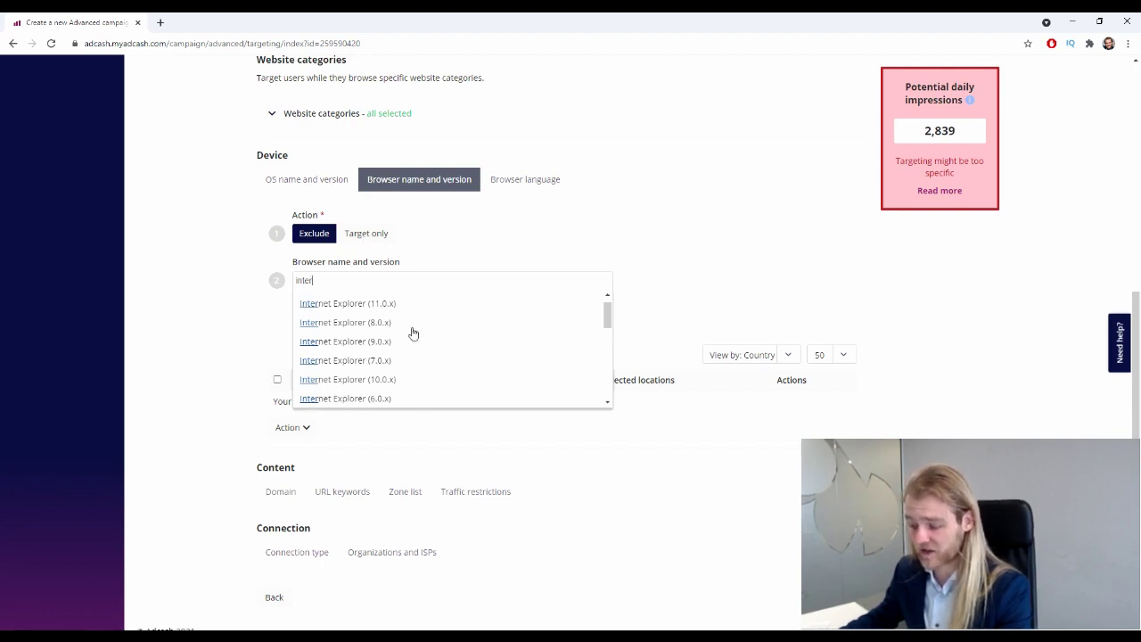
scroll(403, 375, "down", 2)
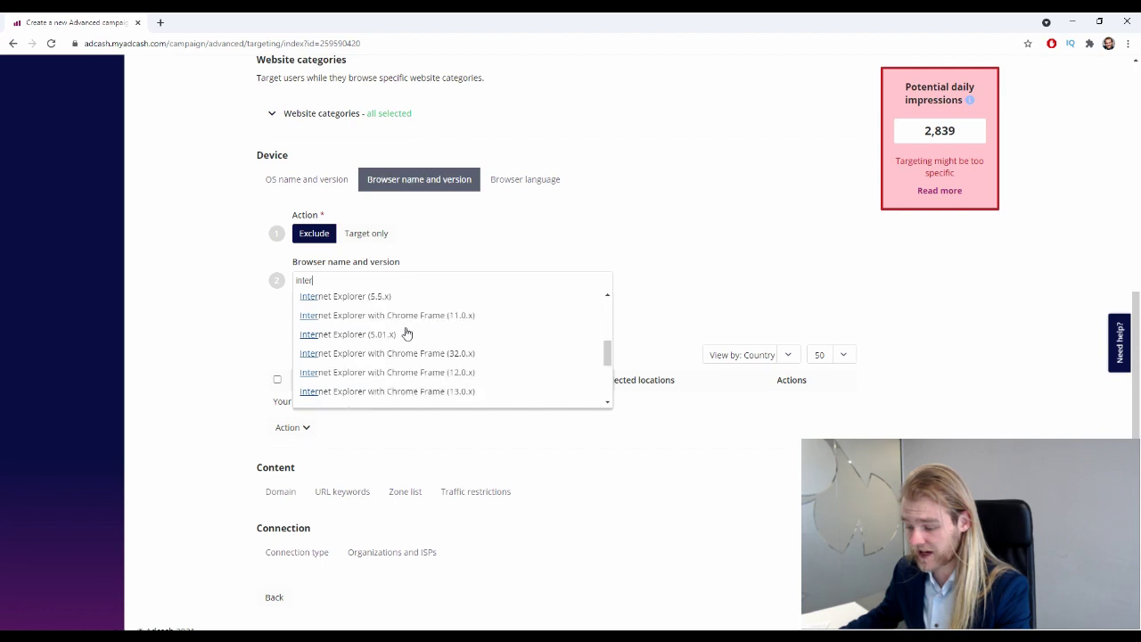
scroll(401, 366, "down", 2)
scroll(481, 339, "up", 3)
left_click(808, 398)
scroll(593, 283, "down", 2)
Add a Target only browser-language rule for English (EN), found by searching 'eng'
left_click(564, 245)
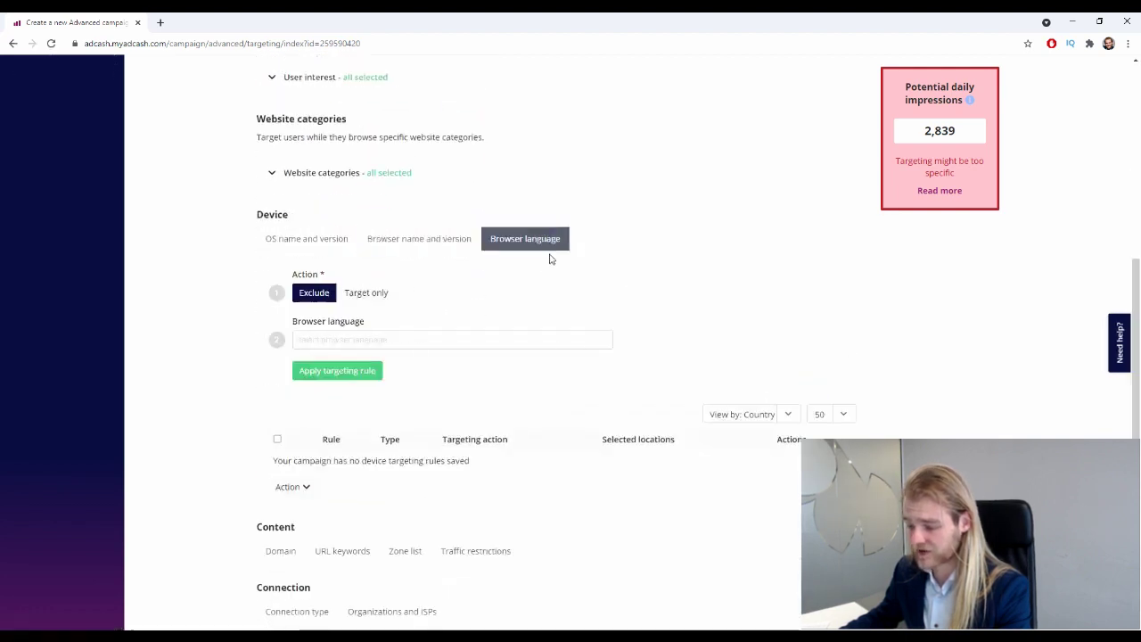
scroll(399, 265, "down", 1)
left_click(401, 279)
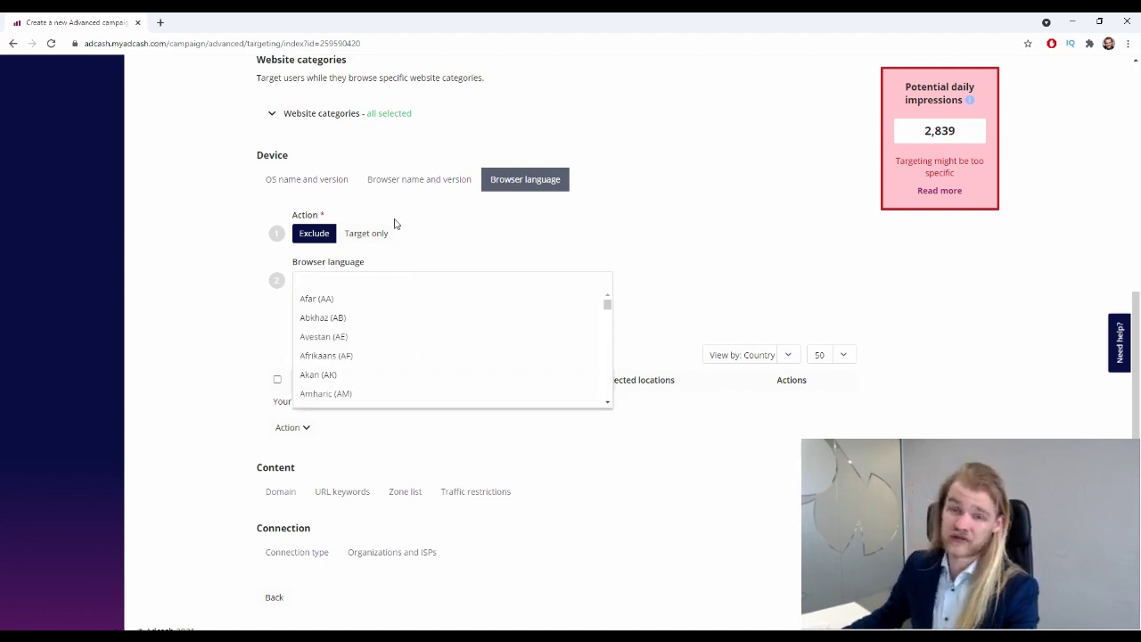
type("eng")
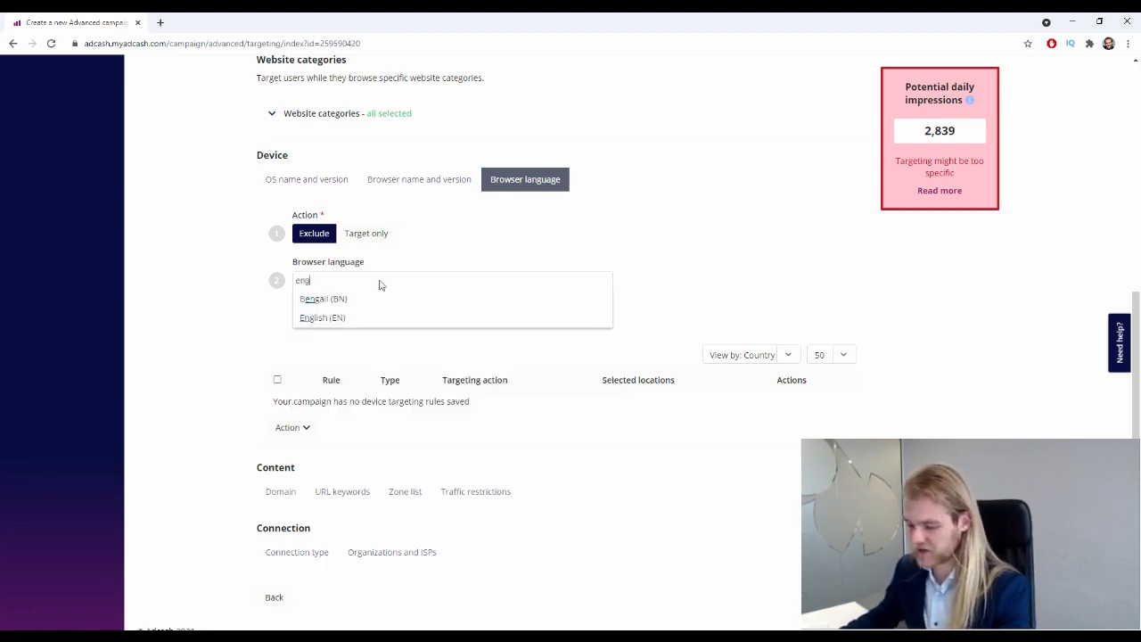
left_click(369, 316)
left_click(352, 314)
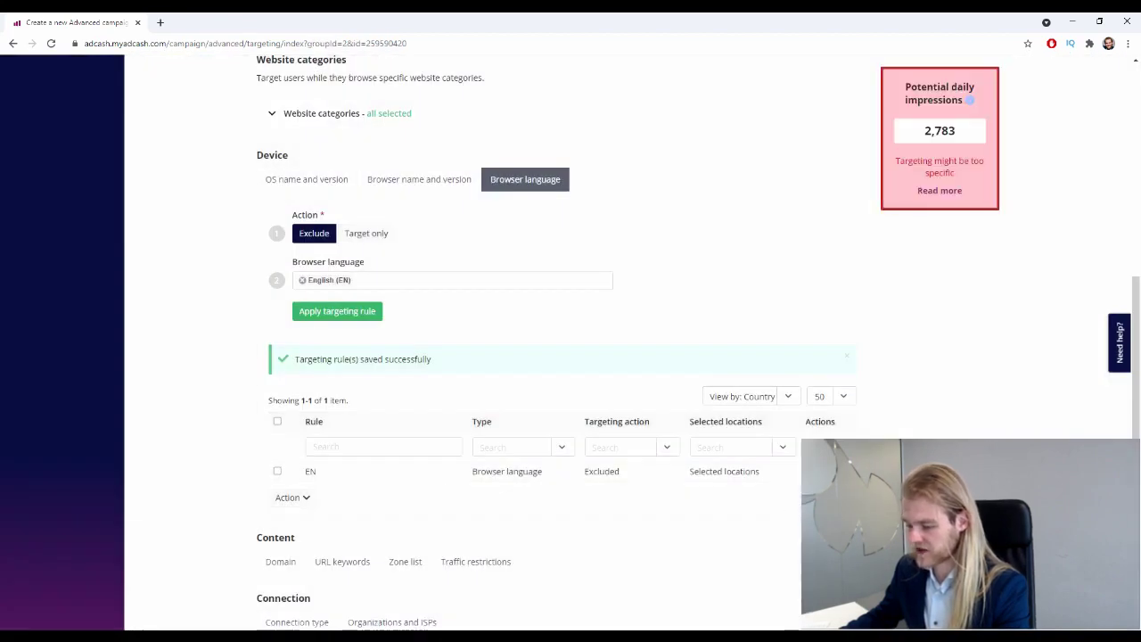
left_click(799, 487)
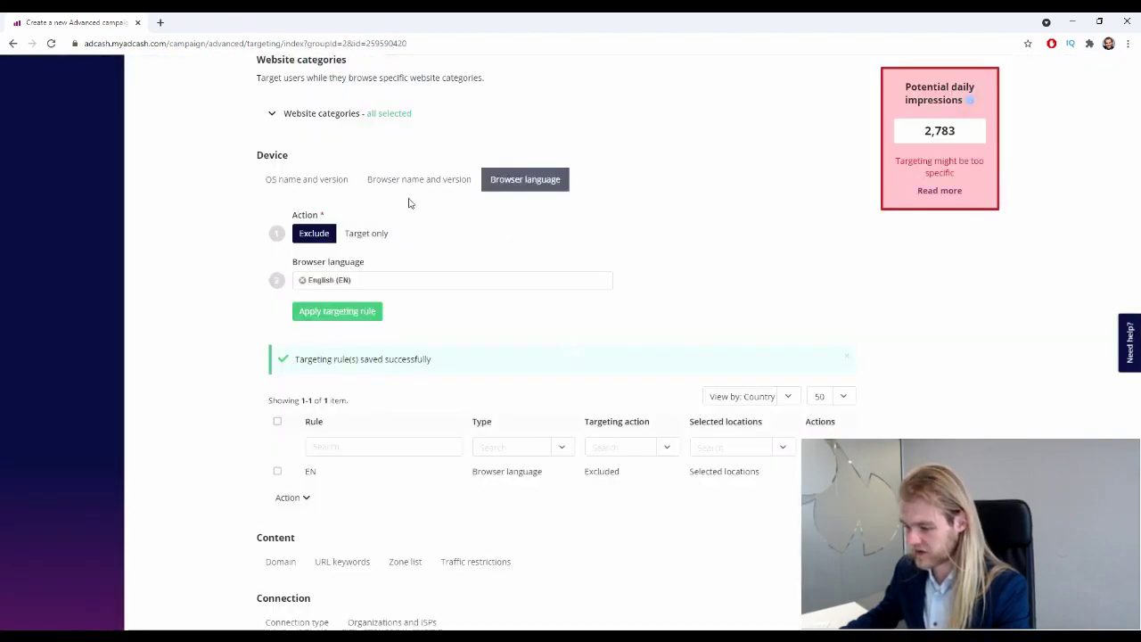
left_click(366, 233)
left_click(332, 312)
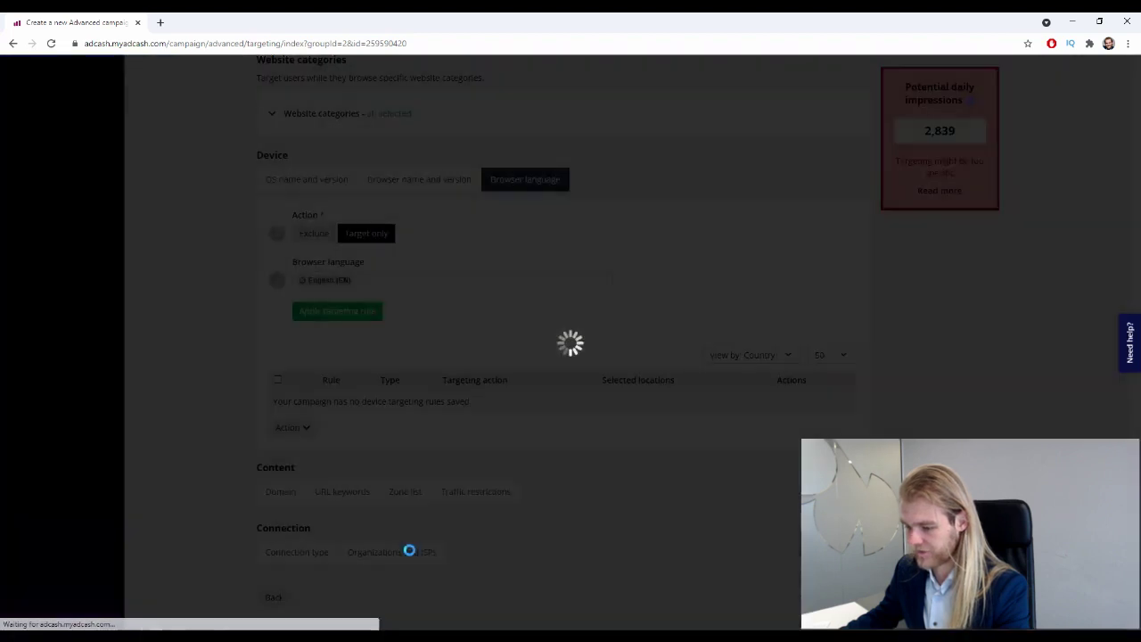
scroll(214, 439, "down", 1)
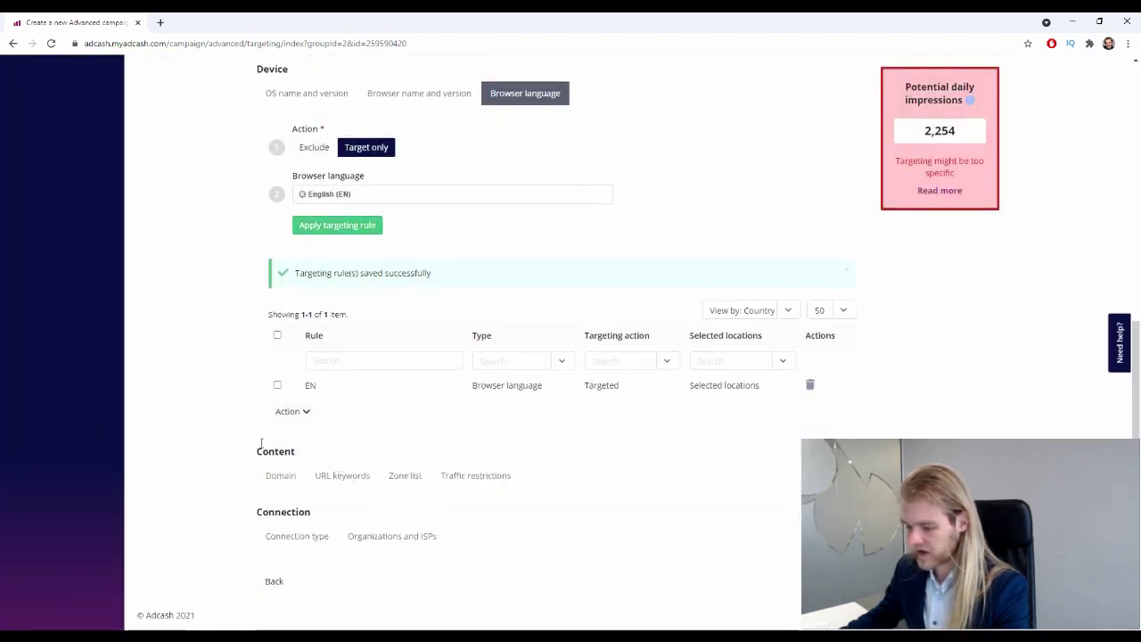
left_click(280, 476)
Look through the Domain, URL keywords and Zone list options without adding any entries
scroll(441, 313, "down", 2)
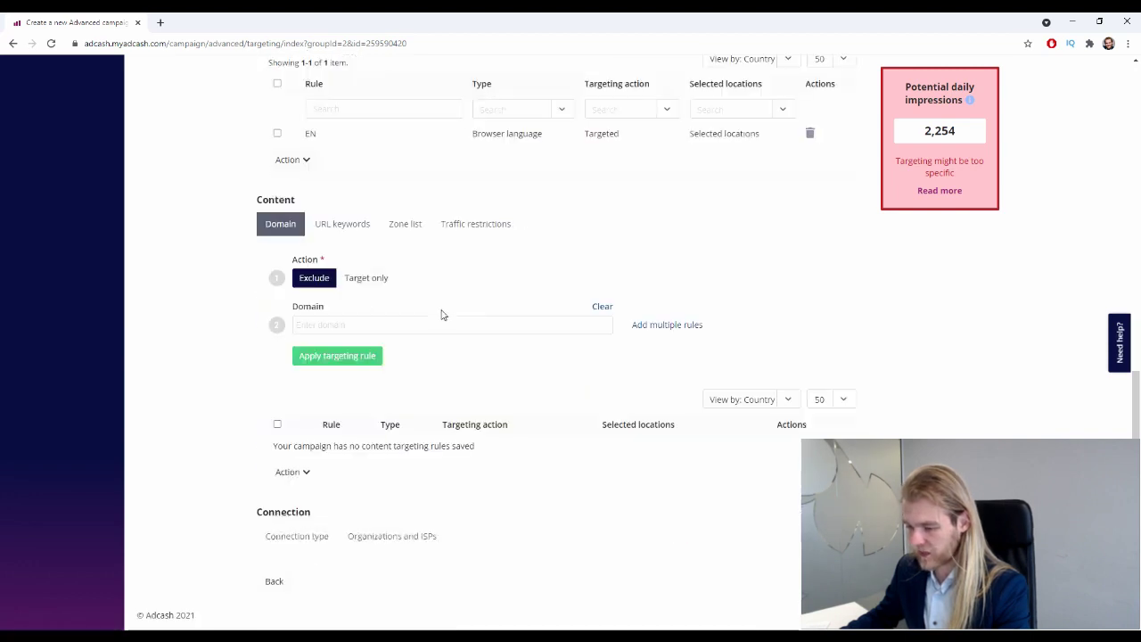
scroll(424, 317, "down", 1)
left_click(430, 331)
left_click(687, 358)
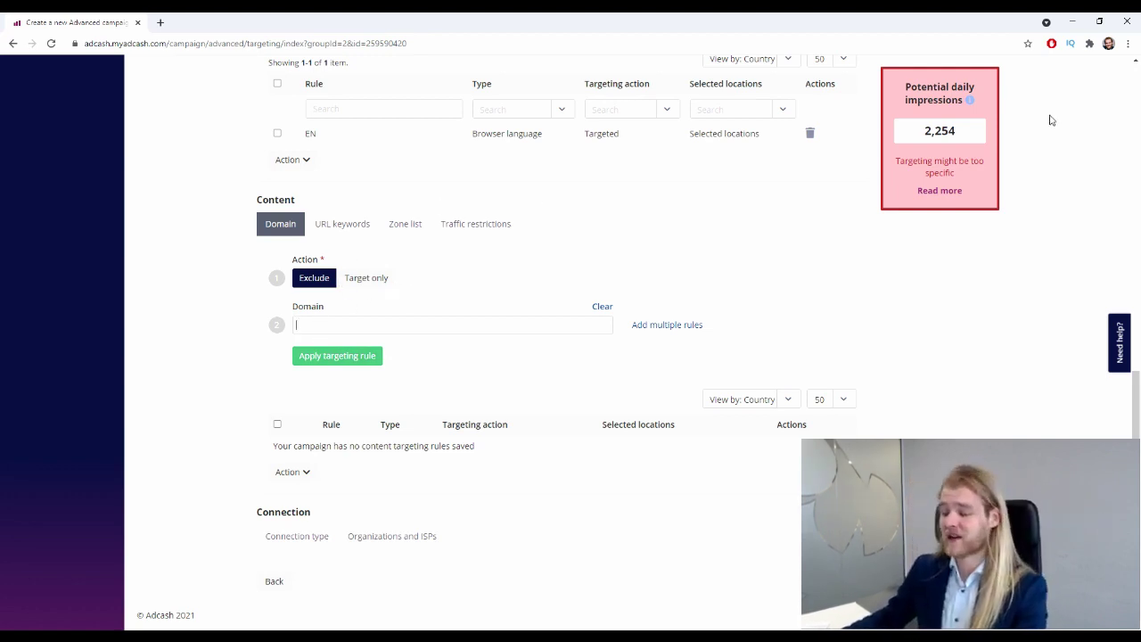
left_click(332, 224)
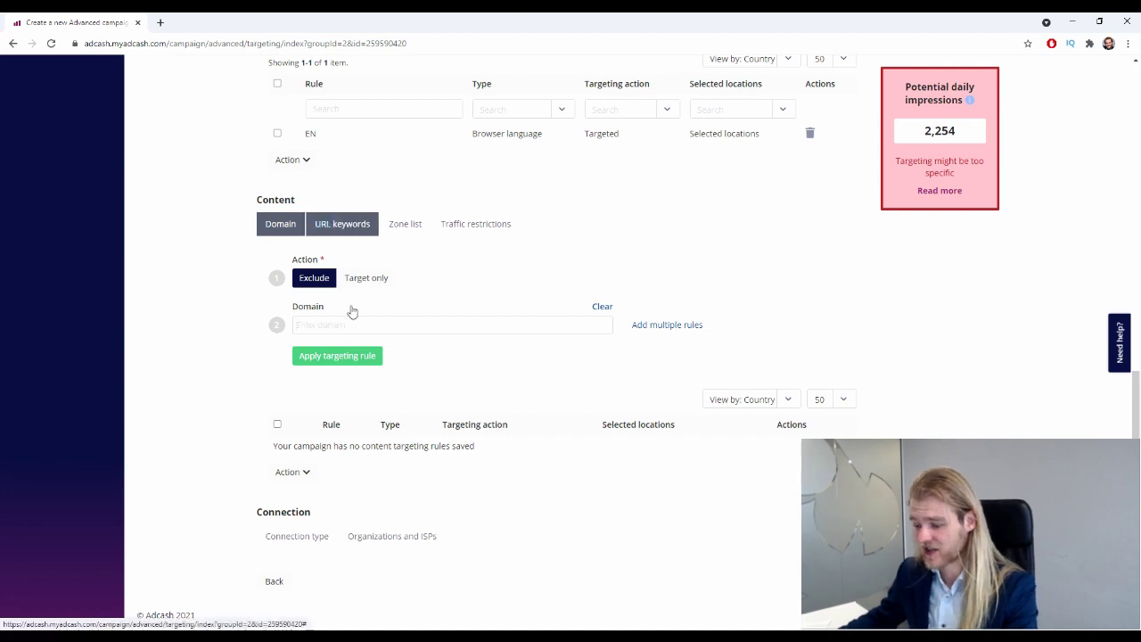
left_click(375, 366)
left_click(403, 224)
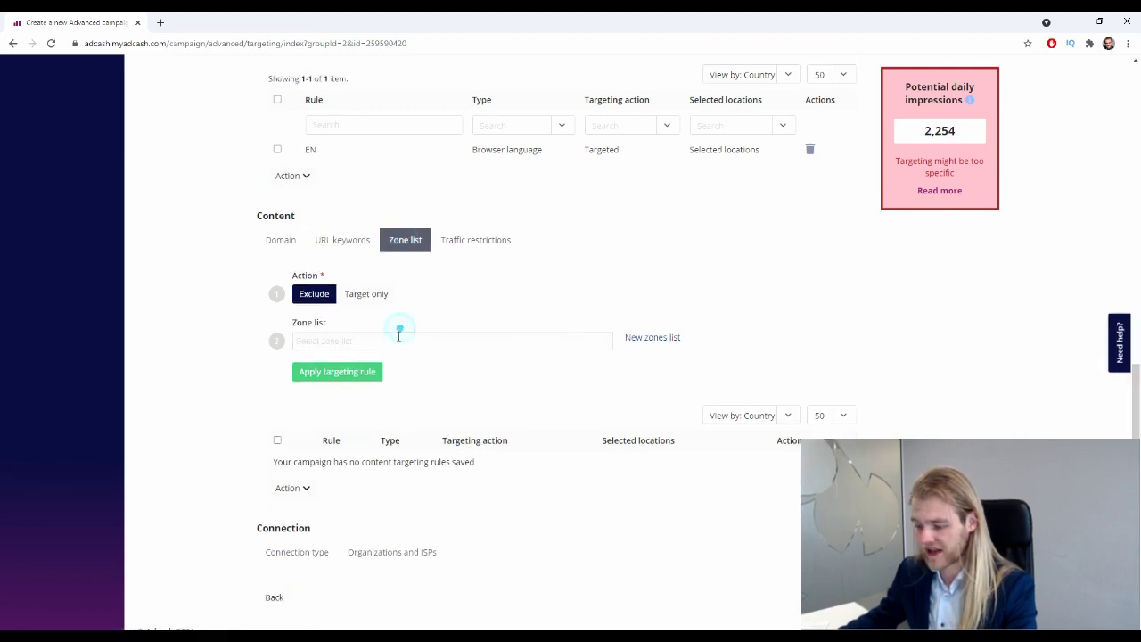
left_click(368, 346)
left_click(714, 381)
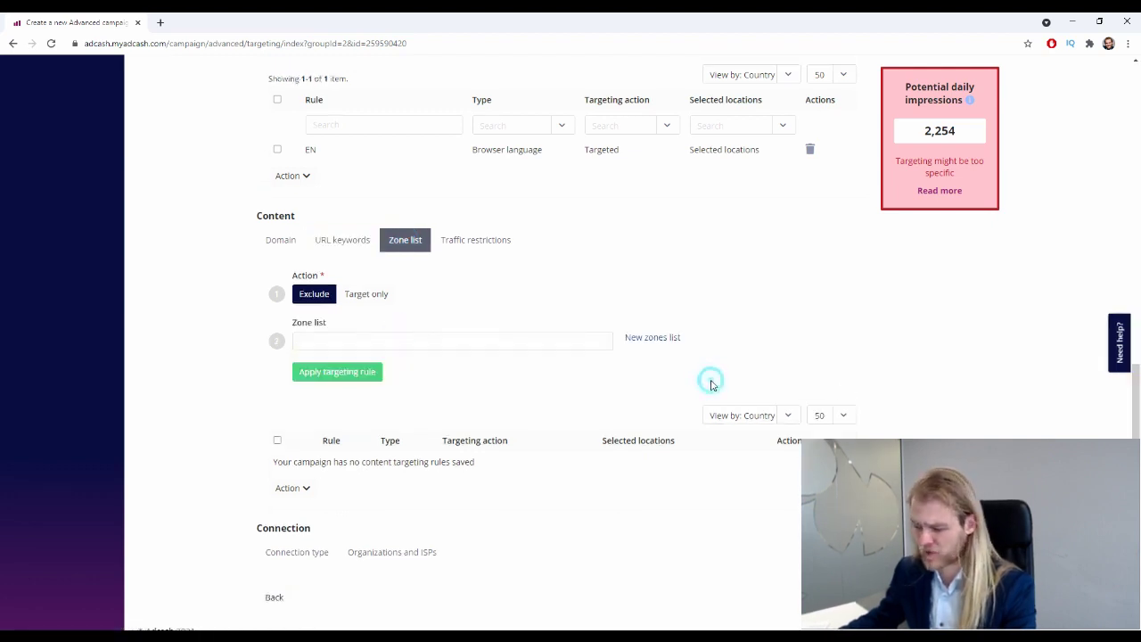
In Traffic restrictions, try Allow adult traffic, then return to Do not allow adult traffic
left_click(492, 245)
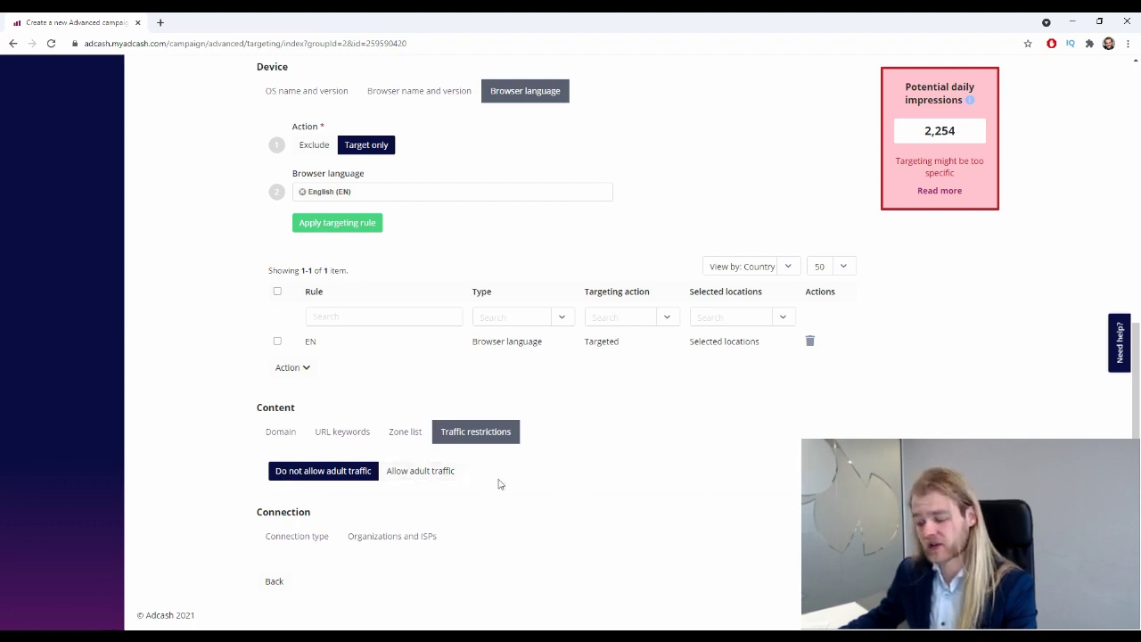
left_click(420, 471)
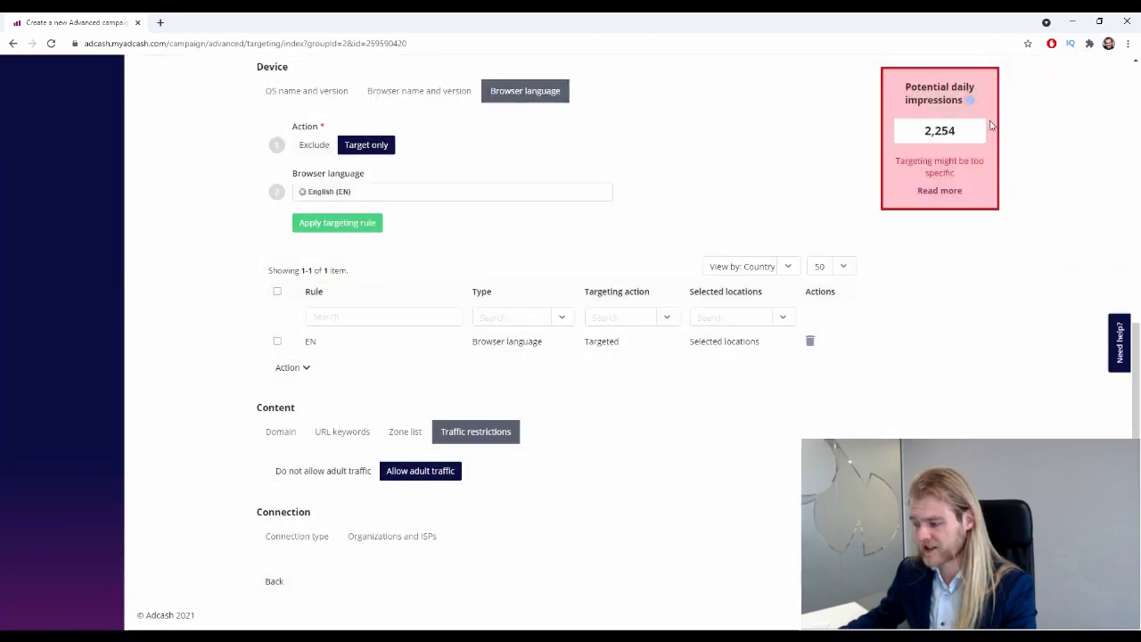
left_click(319, 471)
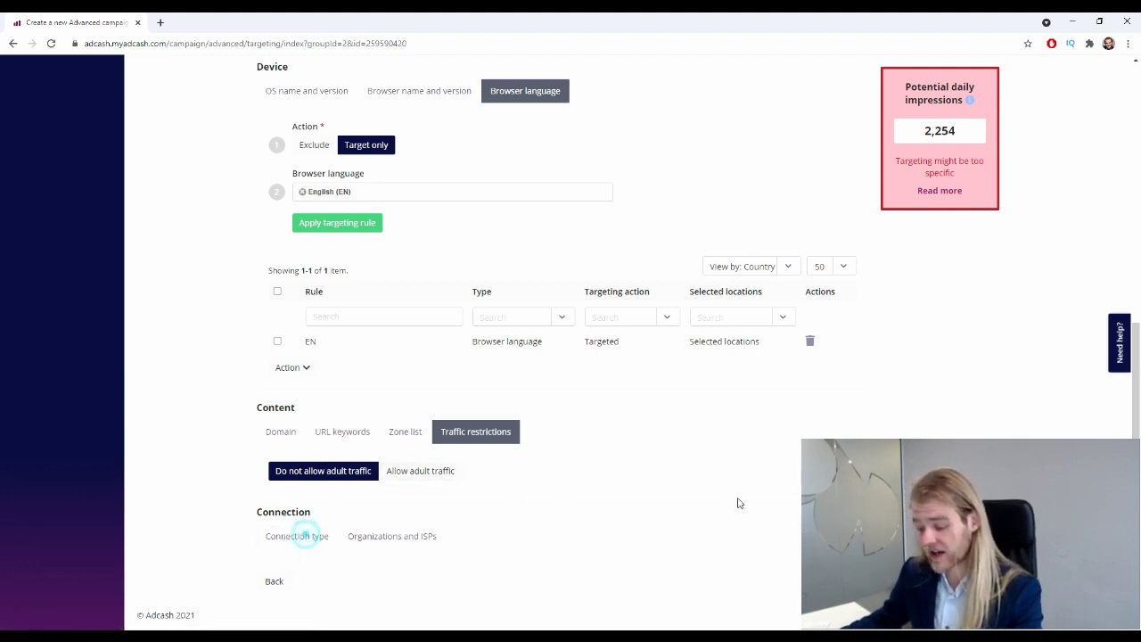
Try the connection rule actions and view available connection types without saving a rule
left_click(392, 536)
scroll(523, 482, "down", 2)
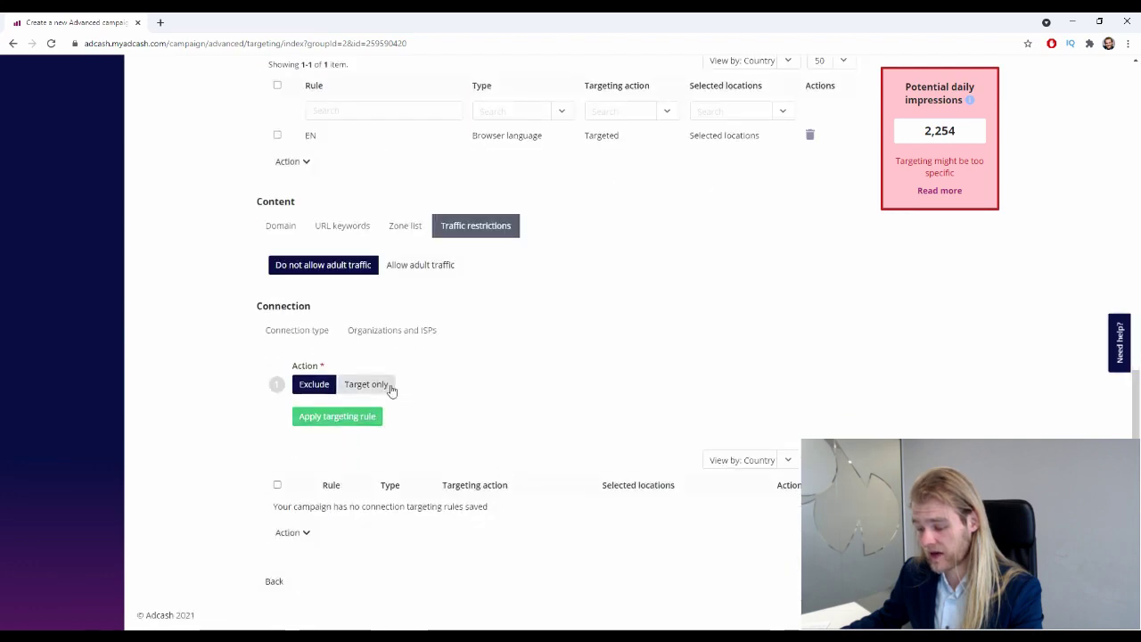
left_click(302, 387)
left_click(302, 387)
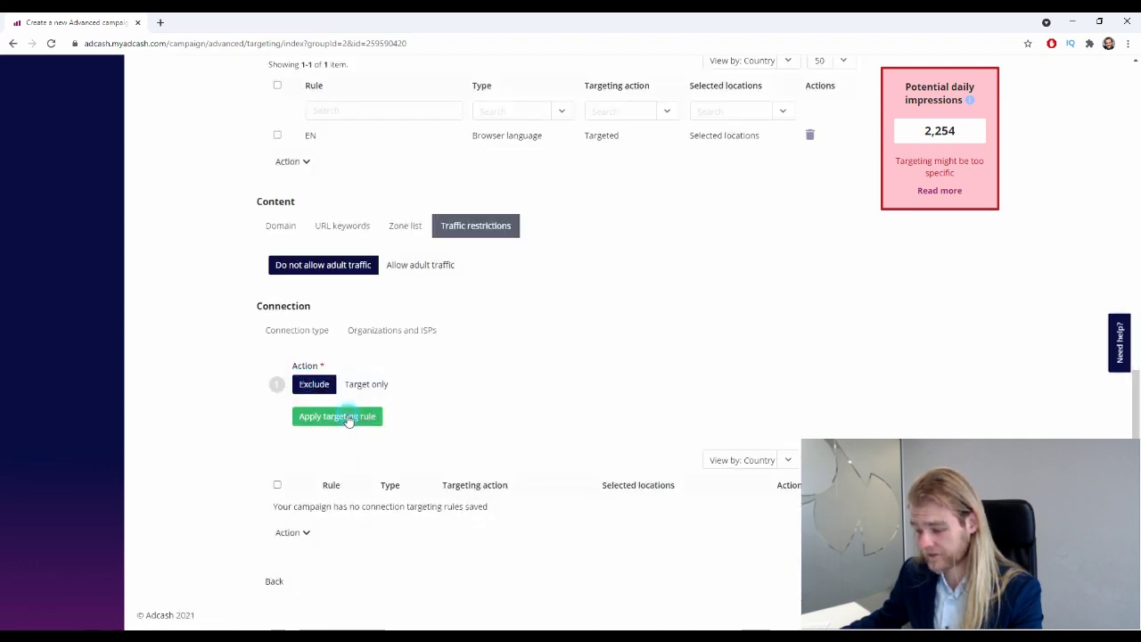
left_click(349, 416)
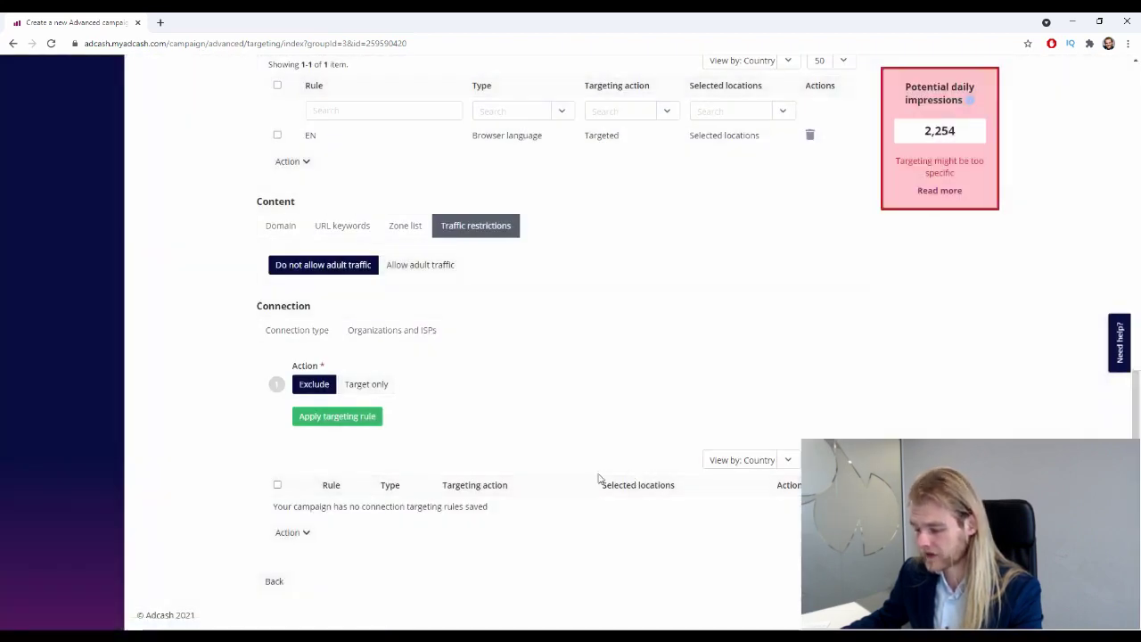
left_click(297, 330)
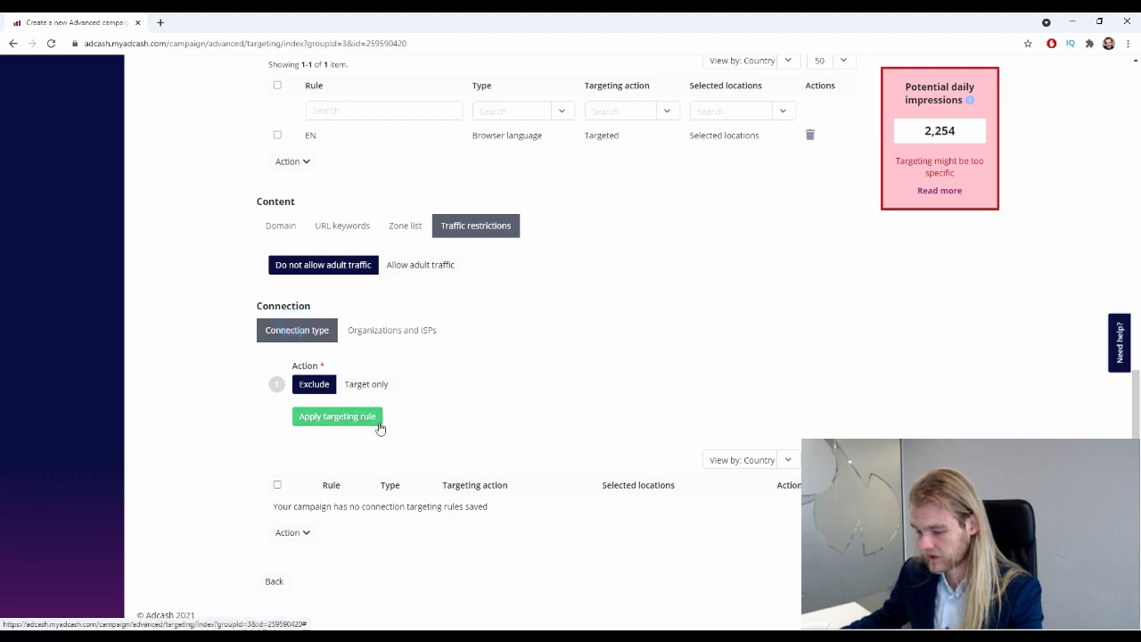
left_click(347, 434)
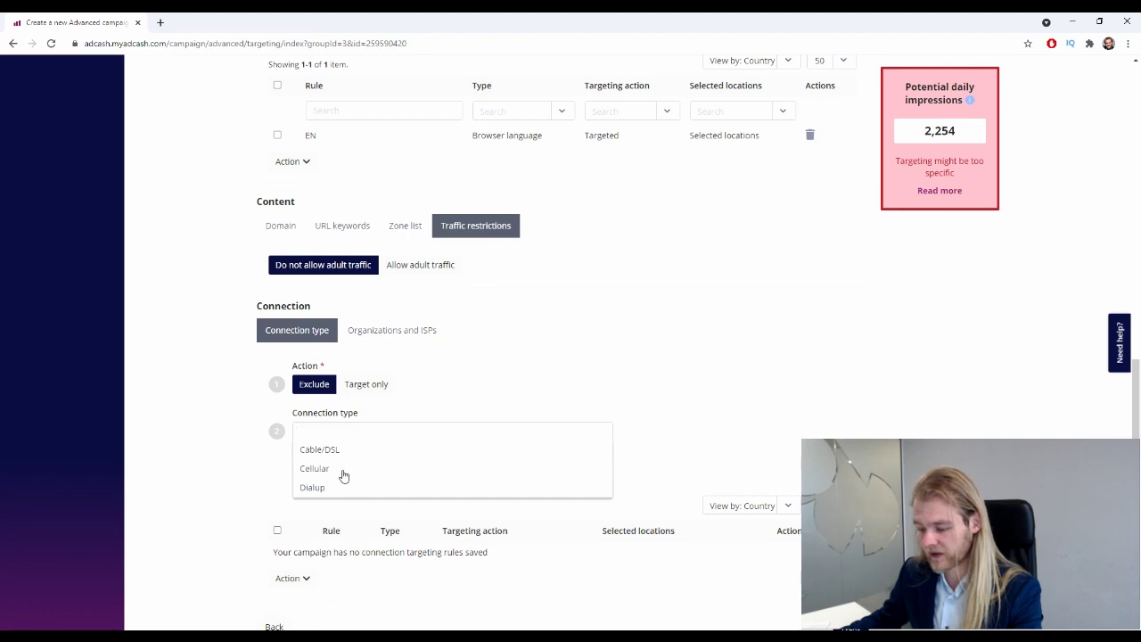
left_click(258, 455)
Set the Organizations and ISPs rule to Target only and continue to Creatives
left_click(379, 383)
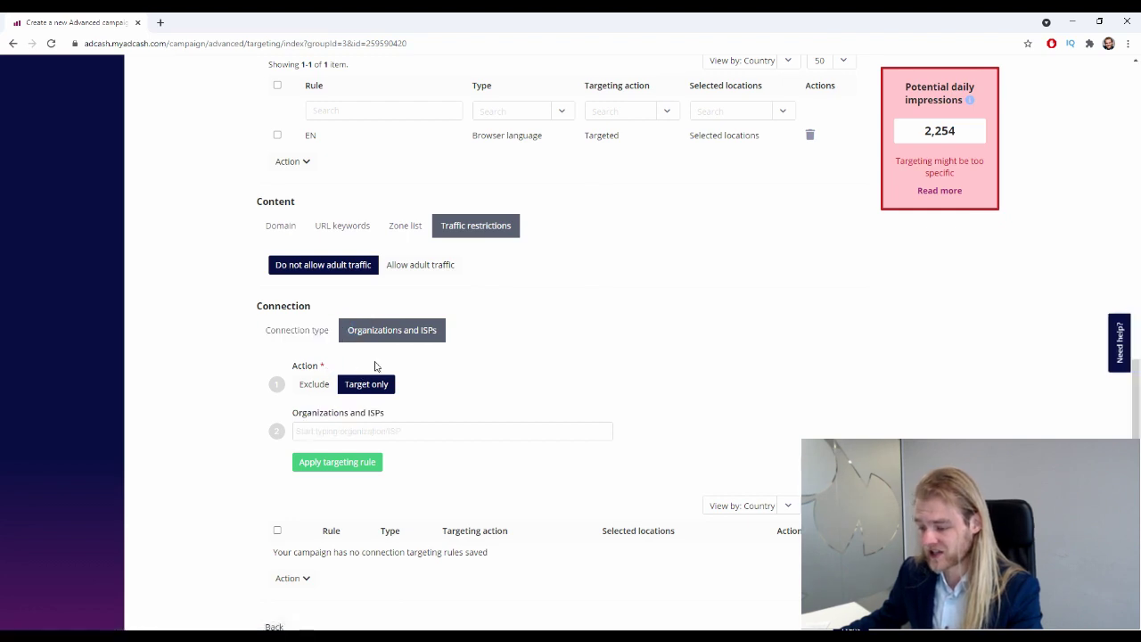
left_click(314, 384)
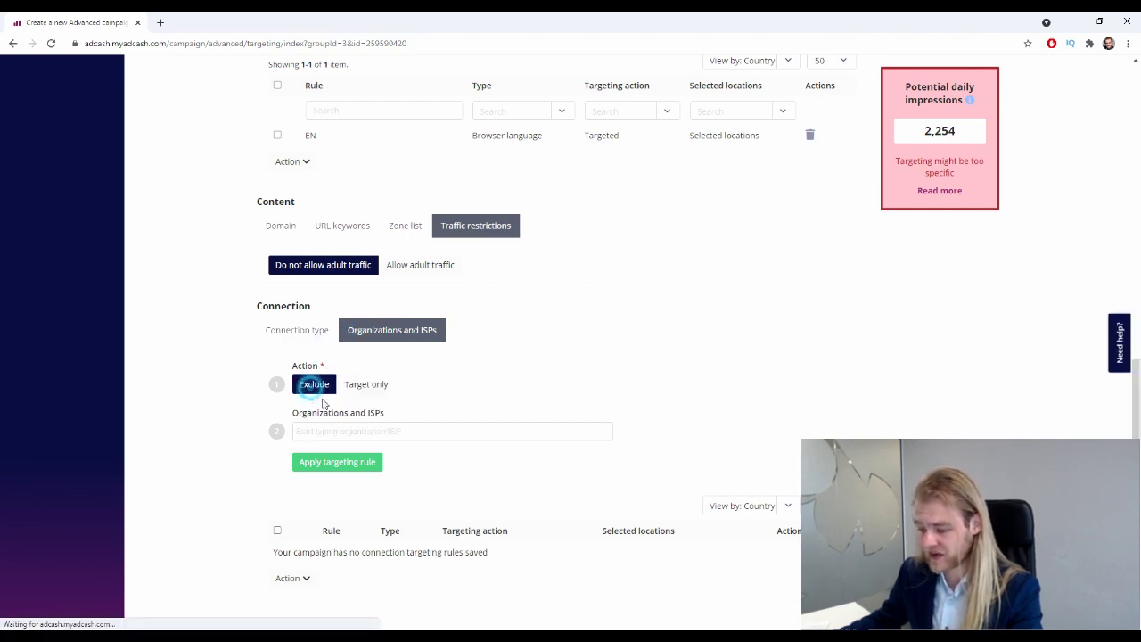
left_click(357, 433)
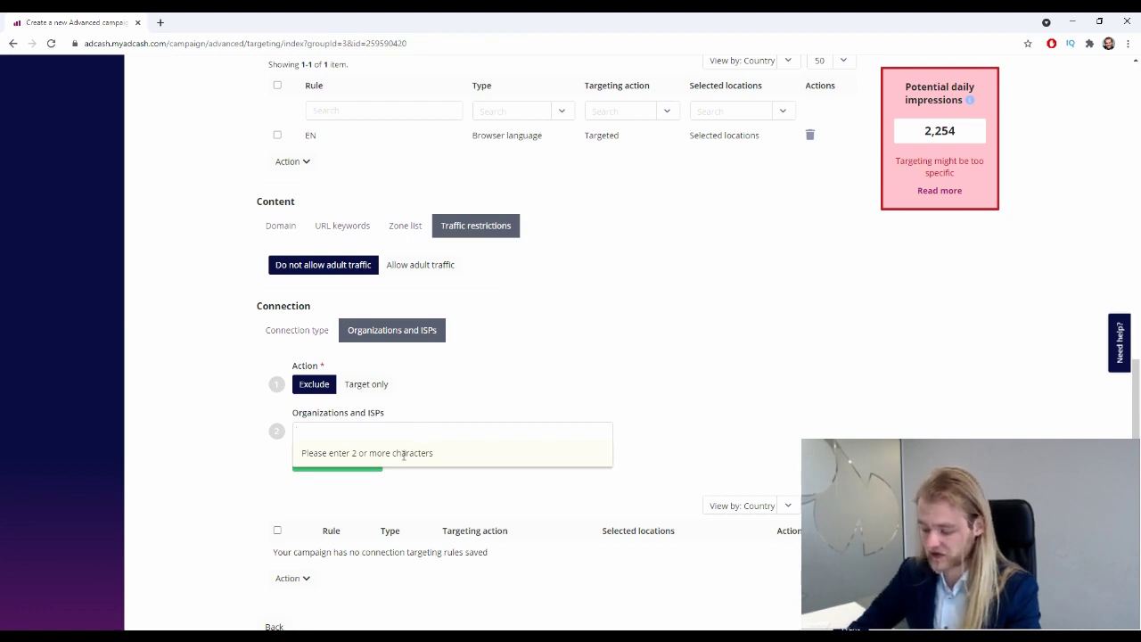
type("vod")
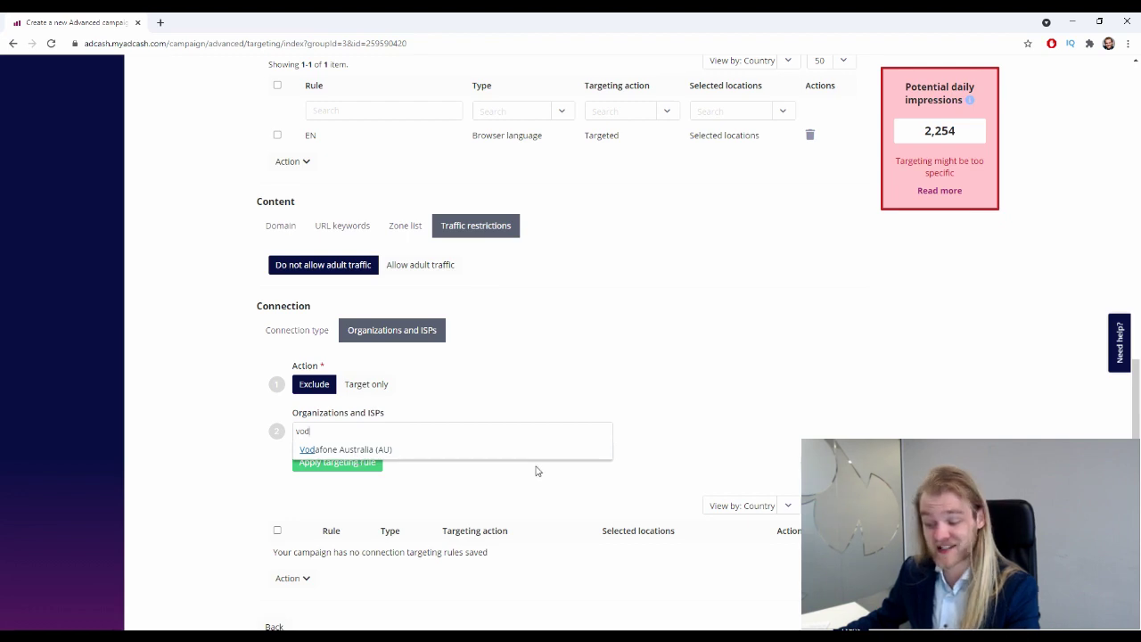
left_click(341, 391)
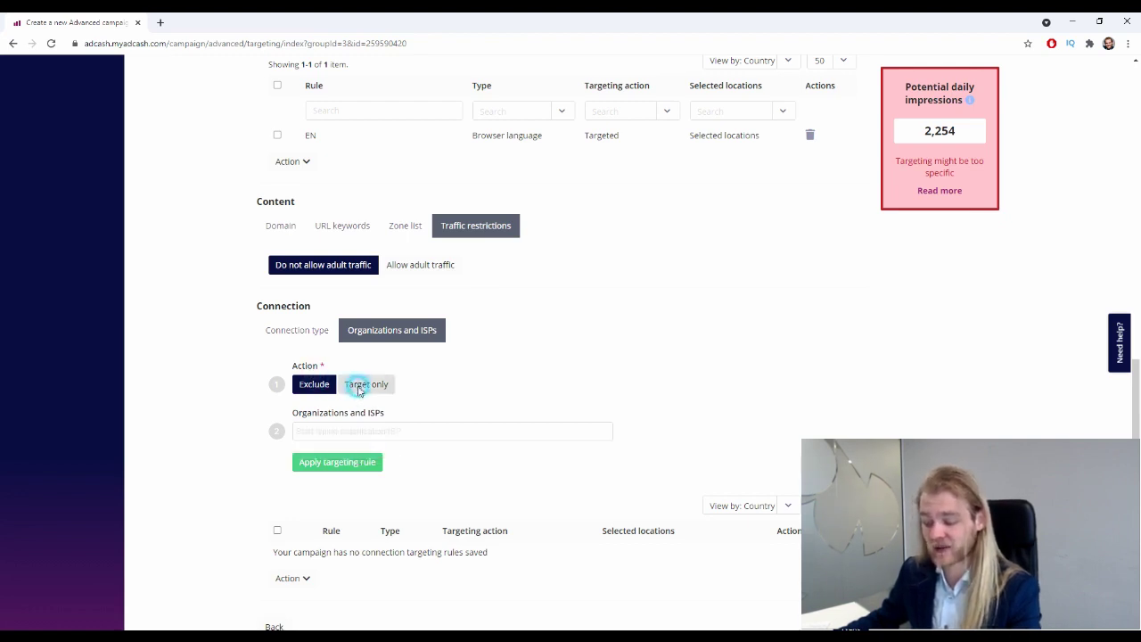
left_click(357, 387)
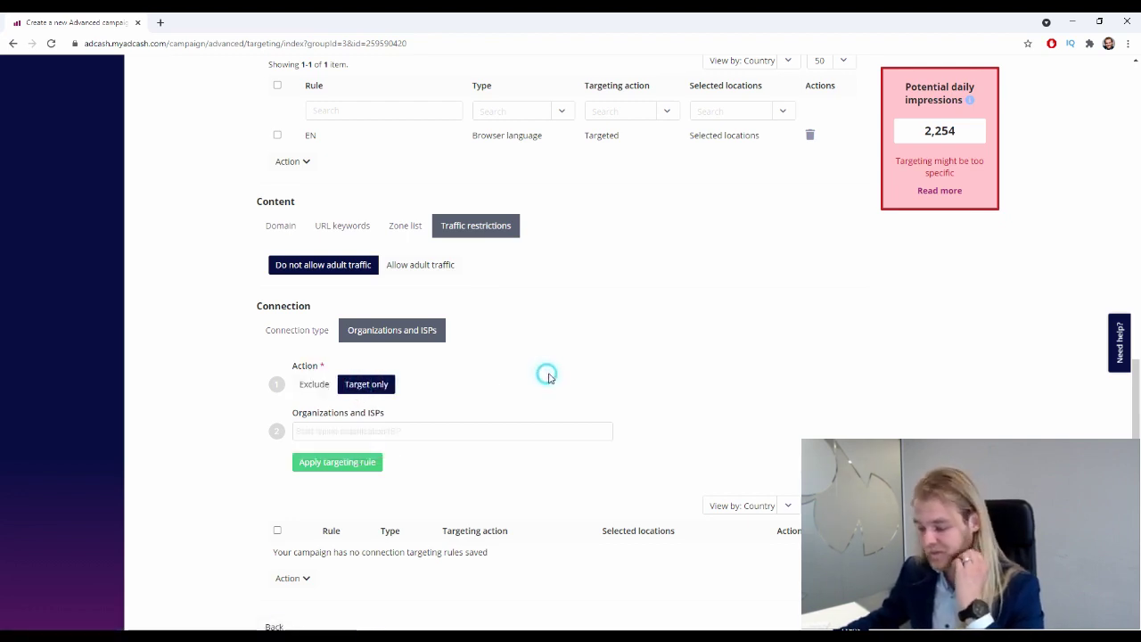
scroll(543, 375, "down", 1)
left_click(675, 626)
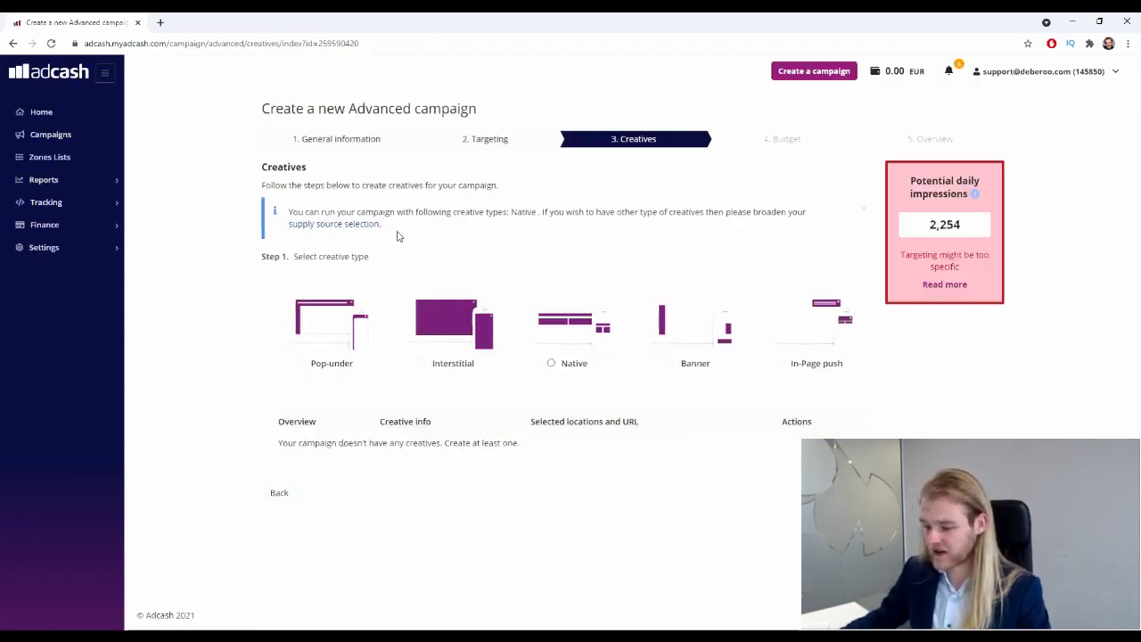
Choose Native as the creative type and enter campaignurl.com as the Creative URL
left_click(600, 340)
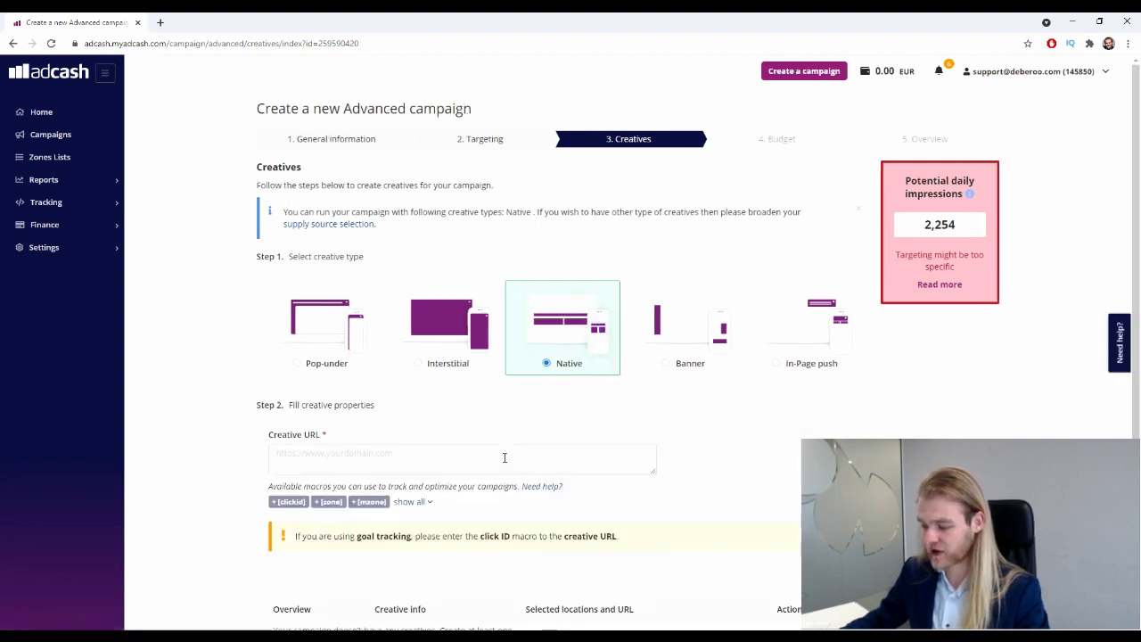
scroll(509, 452, "down", 2)
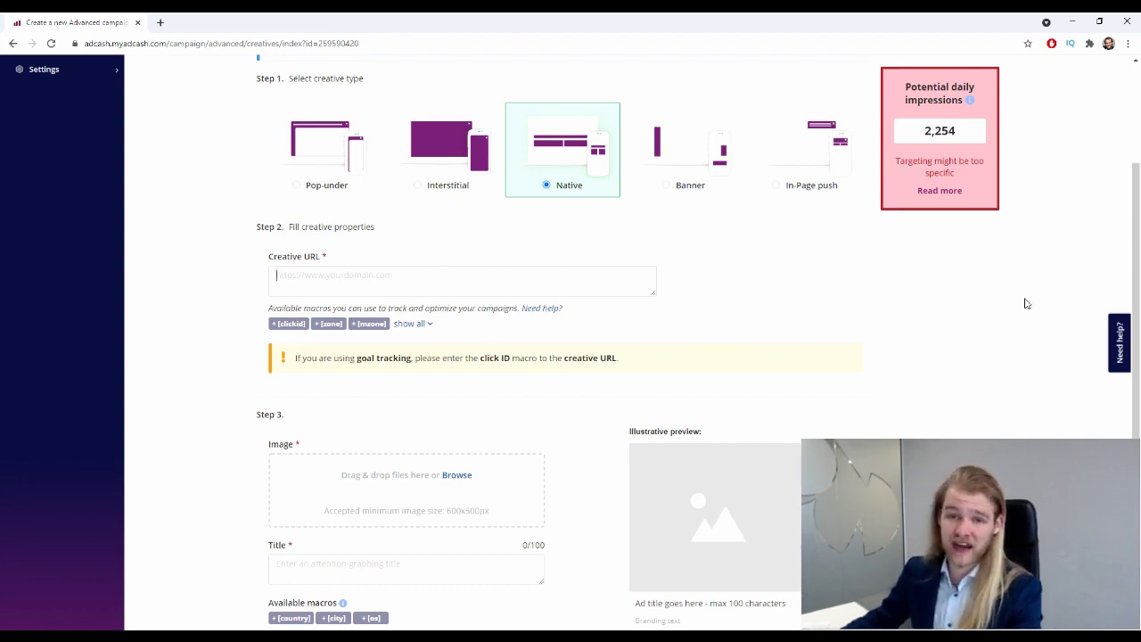
type("campaignurl.com")
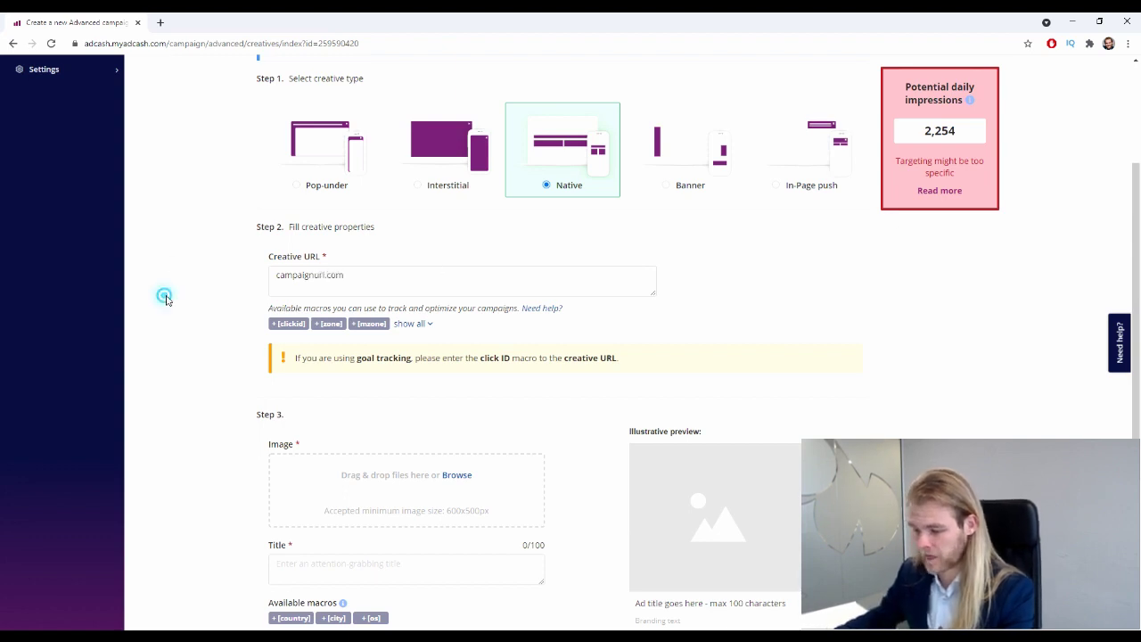
scroll(205, 283, "down", 2)
scroll(379, 334, "down", 1)
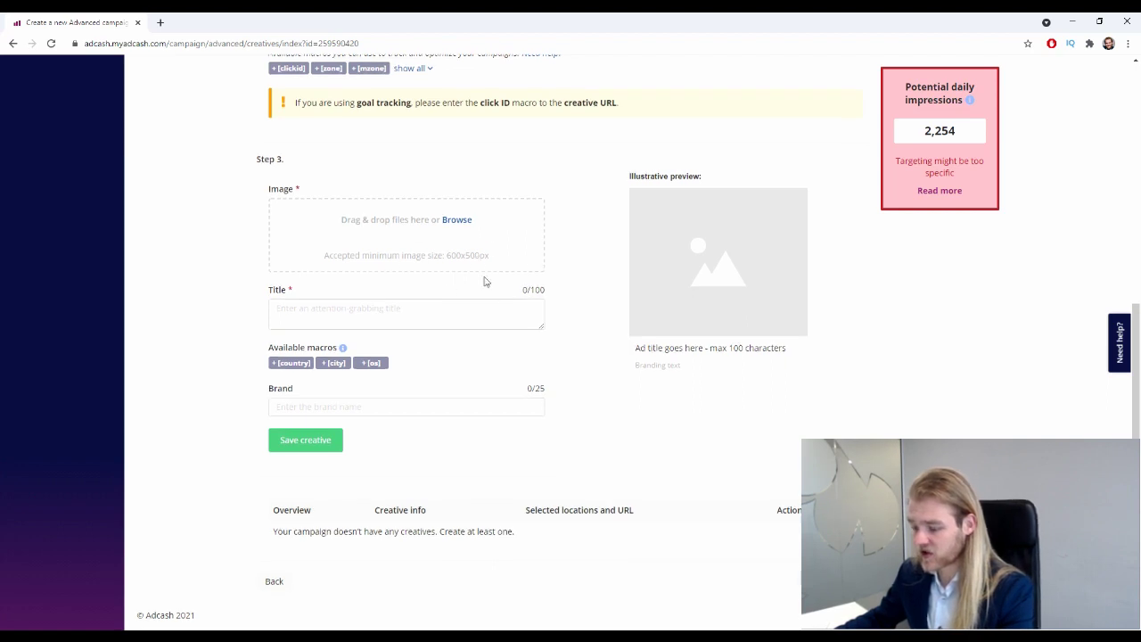
Open Canva in a new tab and create a custom 600 × 500 px design
left_click(161, 22)
type("c")
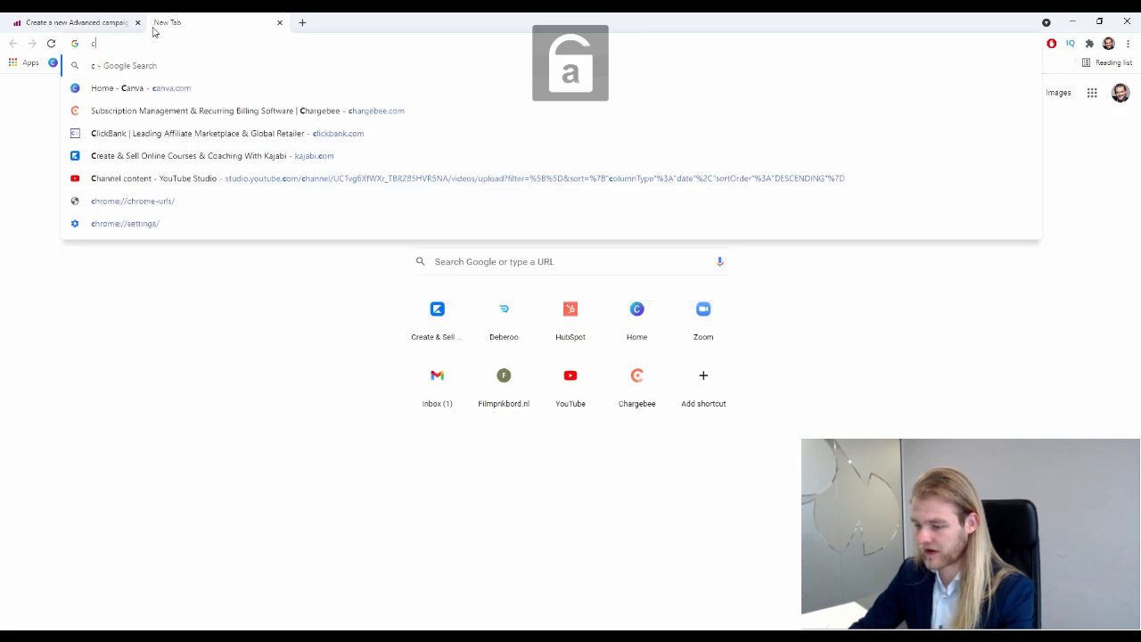
type("anva.com")
key("Return")
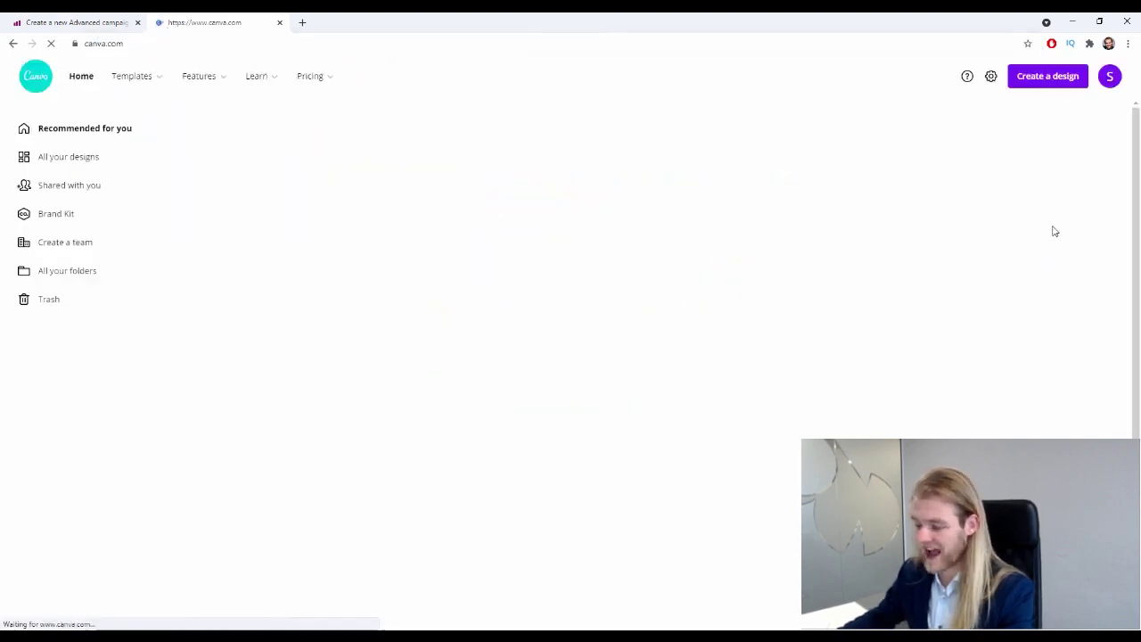
left_click(1048, 75)
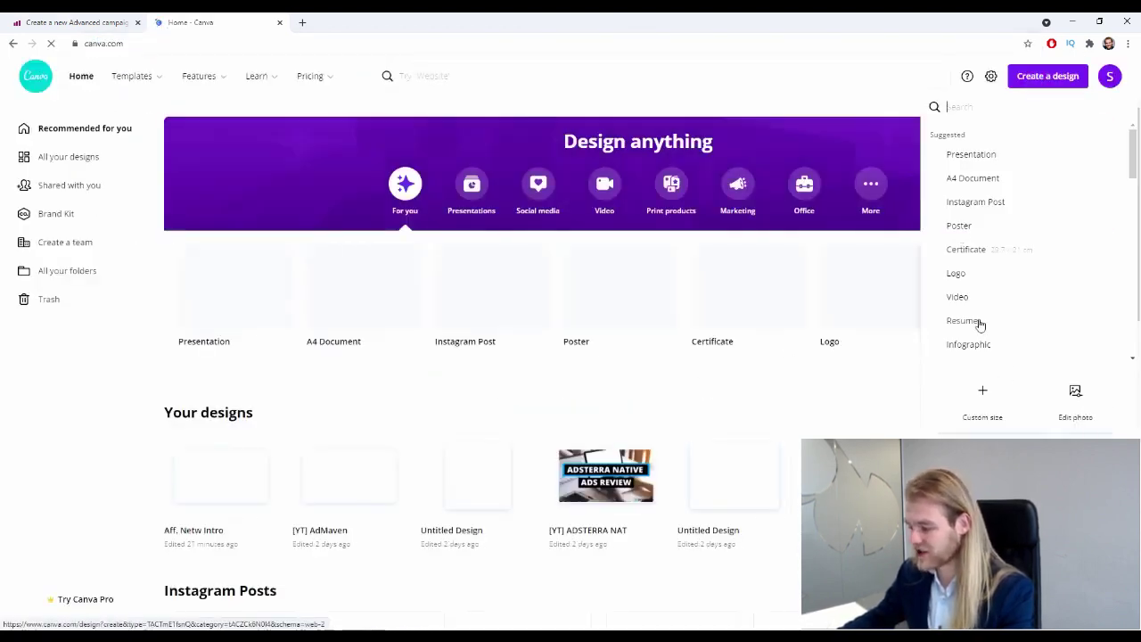
left_click(991, 392)
type("600")
key("Tab")
type("300")
key("Return")
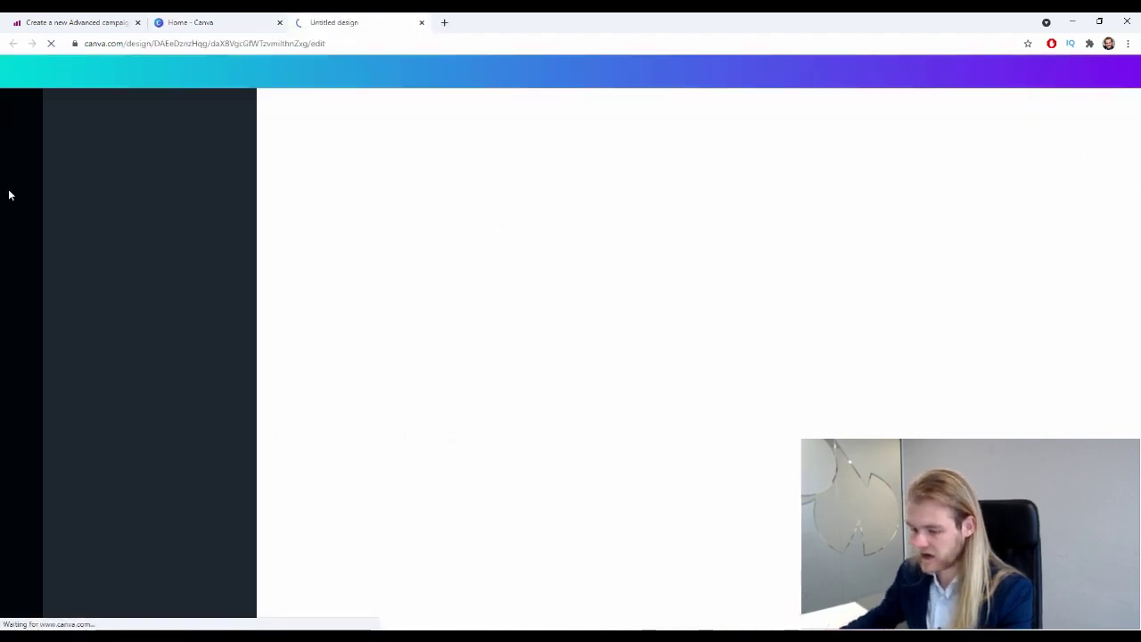
Fill the design with the grocery-store stock photo and download it as a PNG
left_click(21, 196)
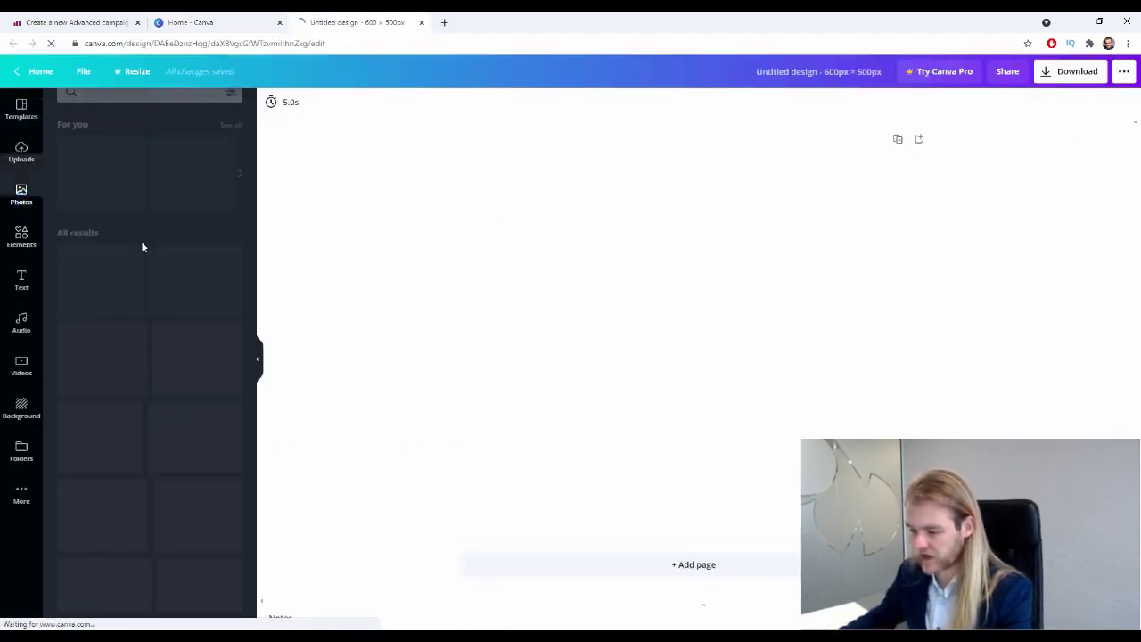
scroll(116, 437, "down", 5)
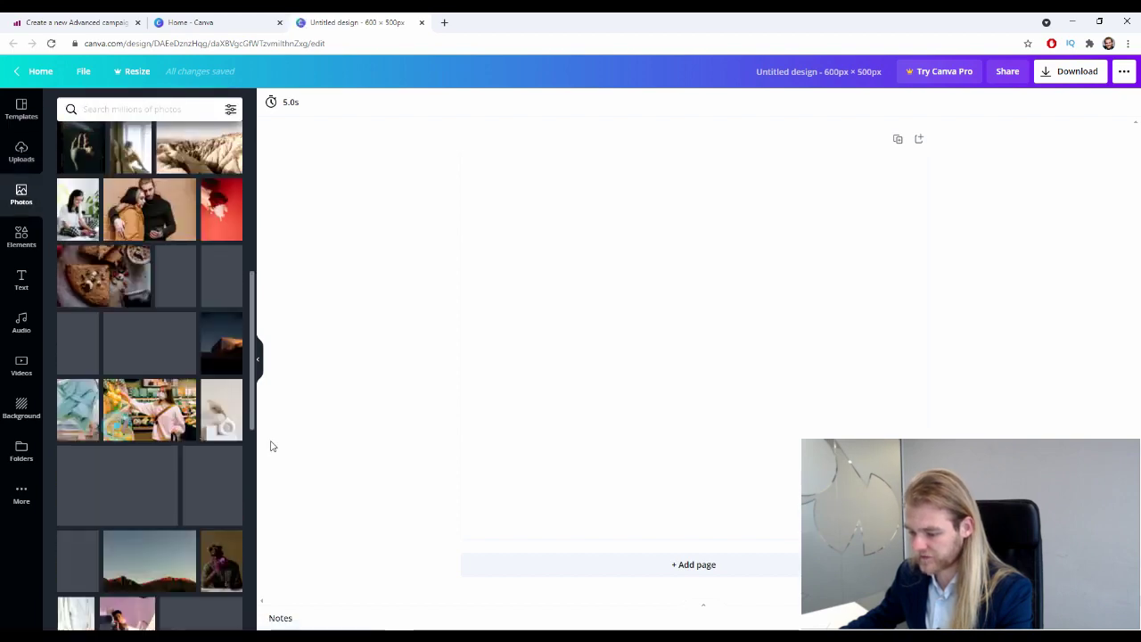
left_click_drag(134, 409, 471, 330)
left_click(1070, 71)
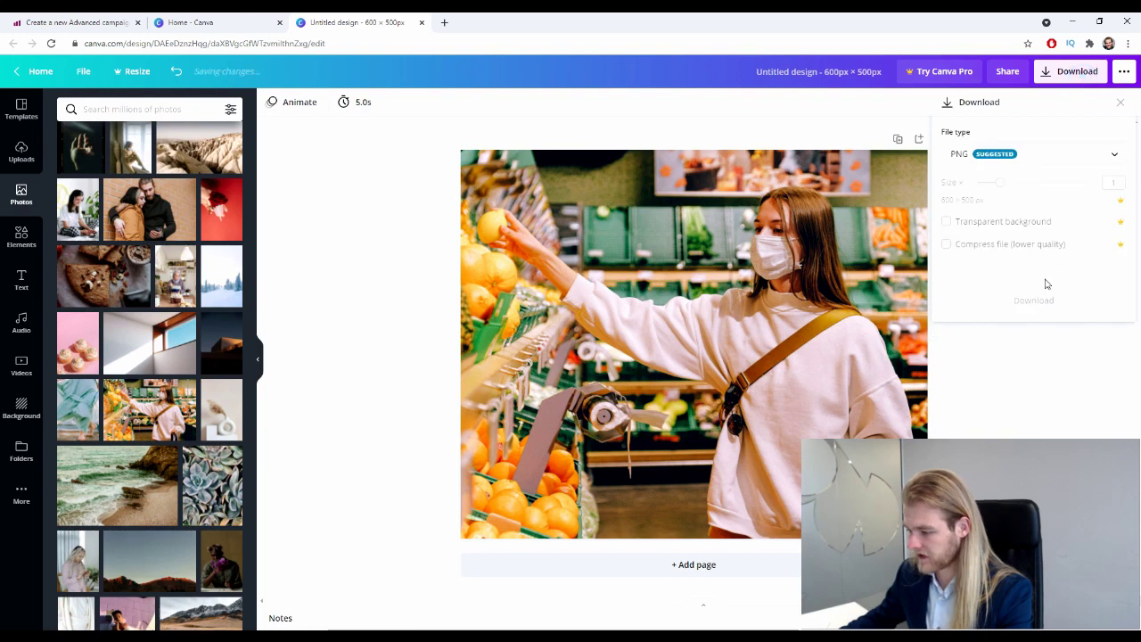
left_click(1040, 276)
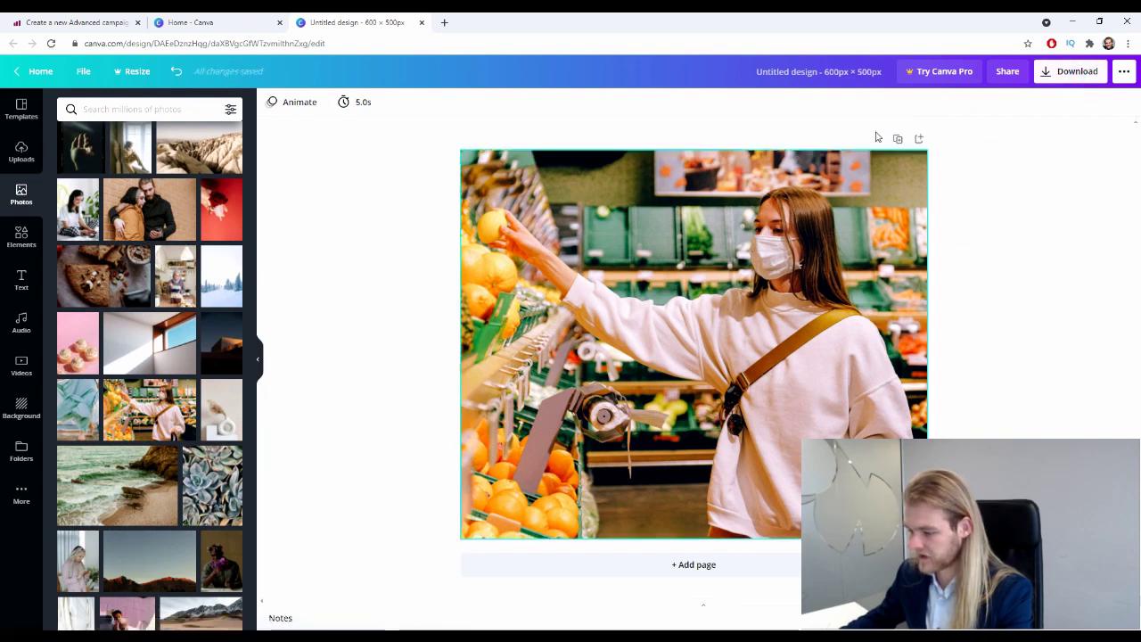
Upload the grocery-store PNG as the creative image and reframe its 1:1, 1.91:1, 3:2 and 4:3 crops
left_click(54, 22)
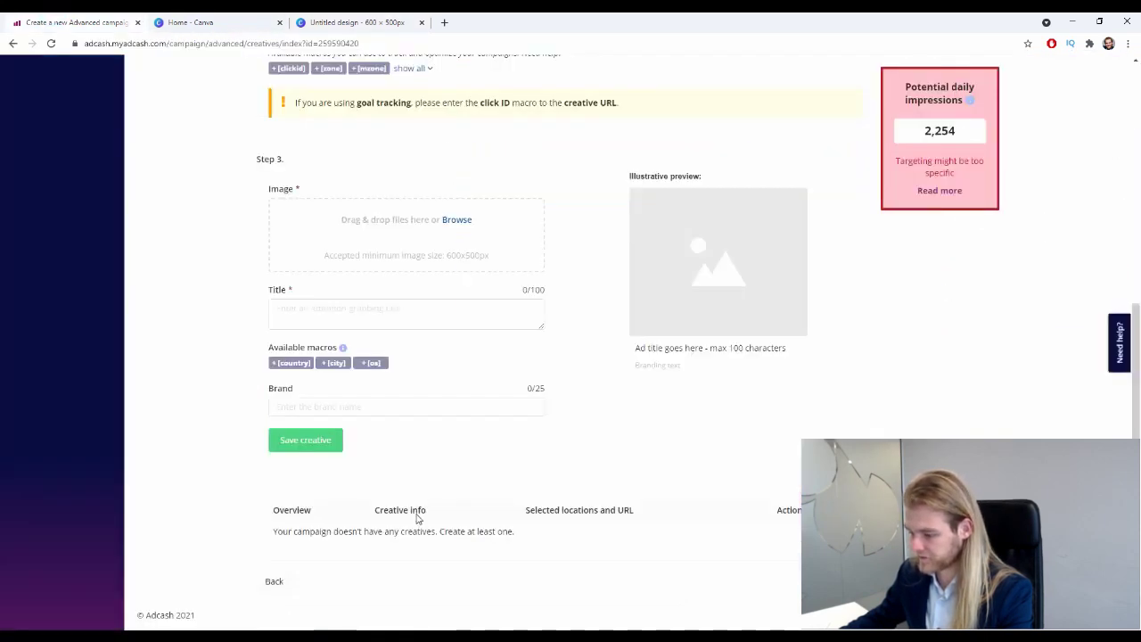
left_click_drag(49, 614, 437, 234)
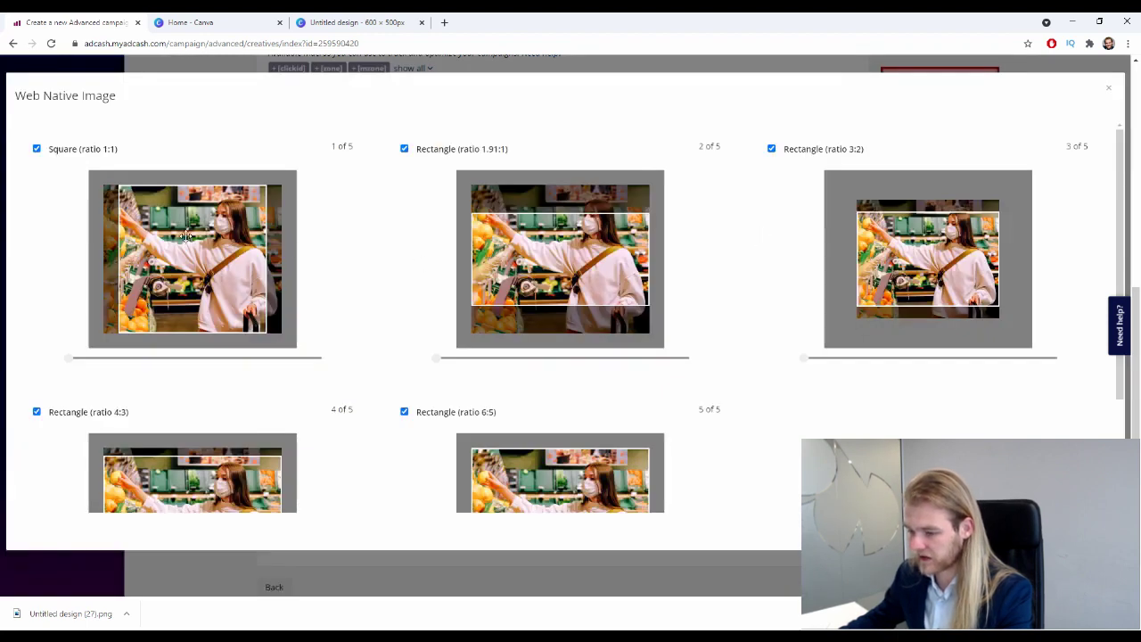
mouse_move(166, 282)
left_mouse_down()
mouse_move(201, 270)
mouse_move(182, 284)
left_mouse_up()
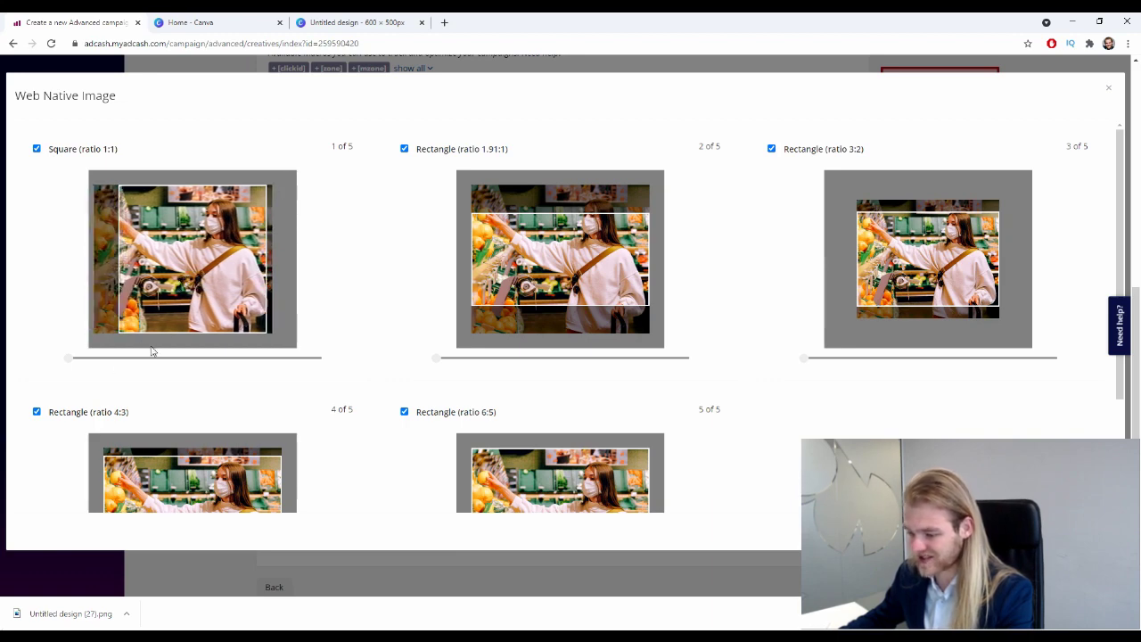
left_click_drag(551, 279, 553, 288)
left_click_drag(964, 266, 928, 271)
left_click_drag(608, 294, 612, 269)
left_click_drag(984, 256, 985, 254)
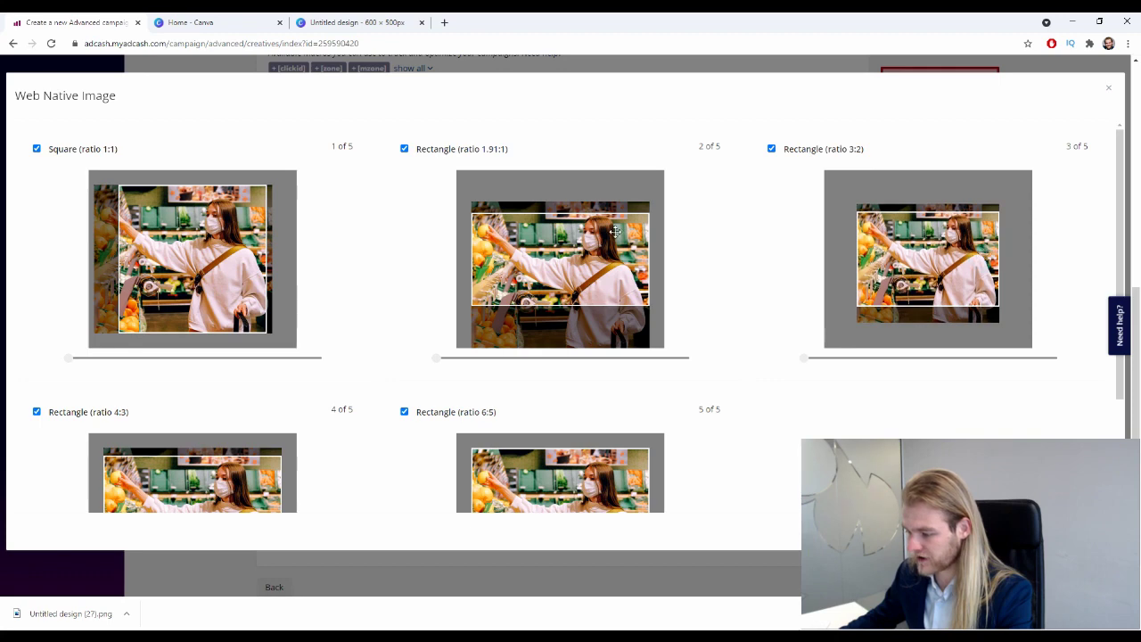
scroll(737, 340, "down", 2)
left_click_drag(235, 434, 236, 421)
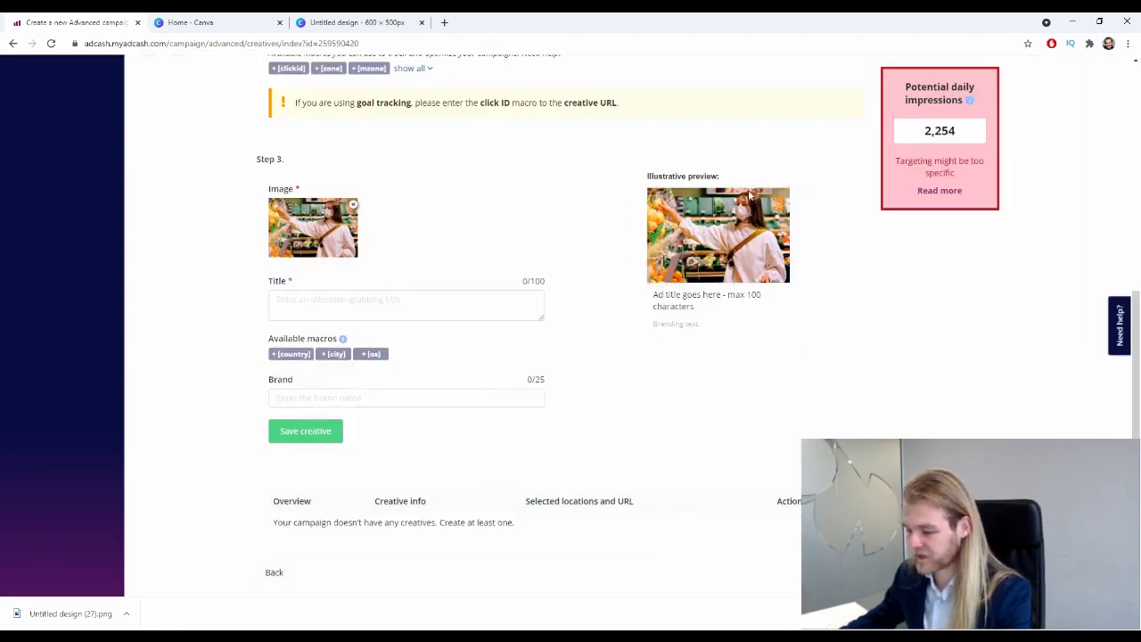
Enter title 'Headline 1' and brand 'Your Brand Name Here', then save the native creative
left_click(383, 301)
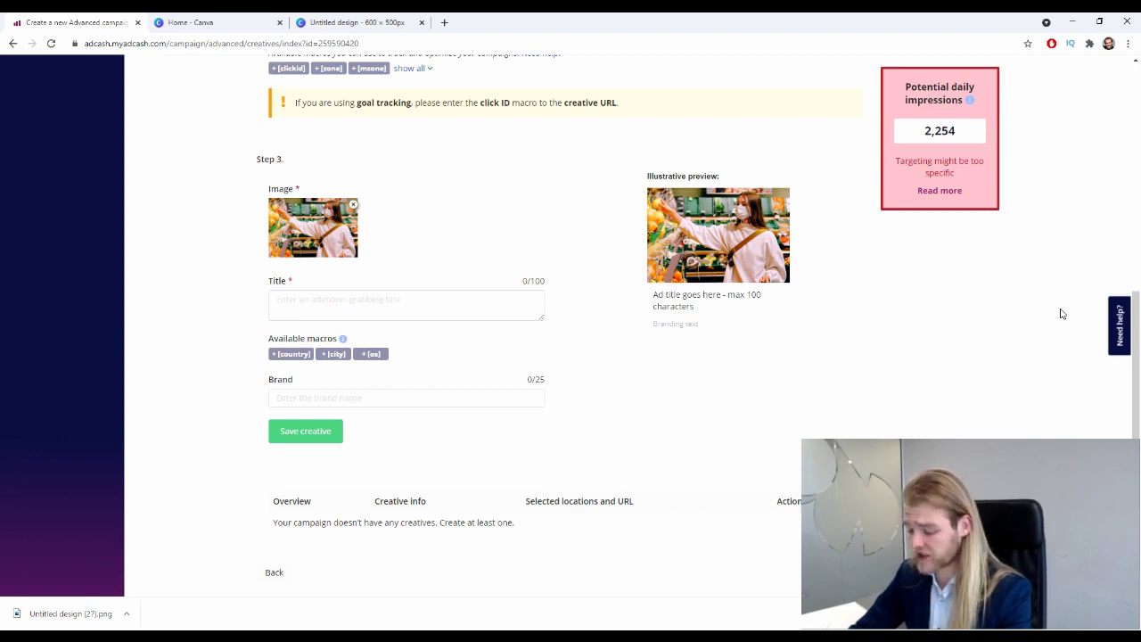
type("Headline 1")
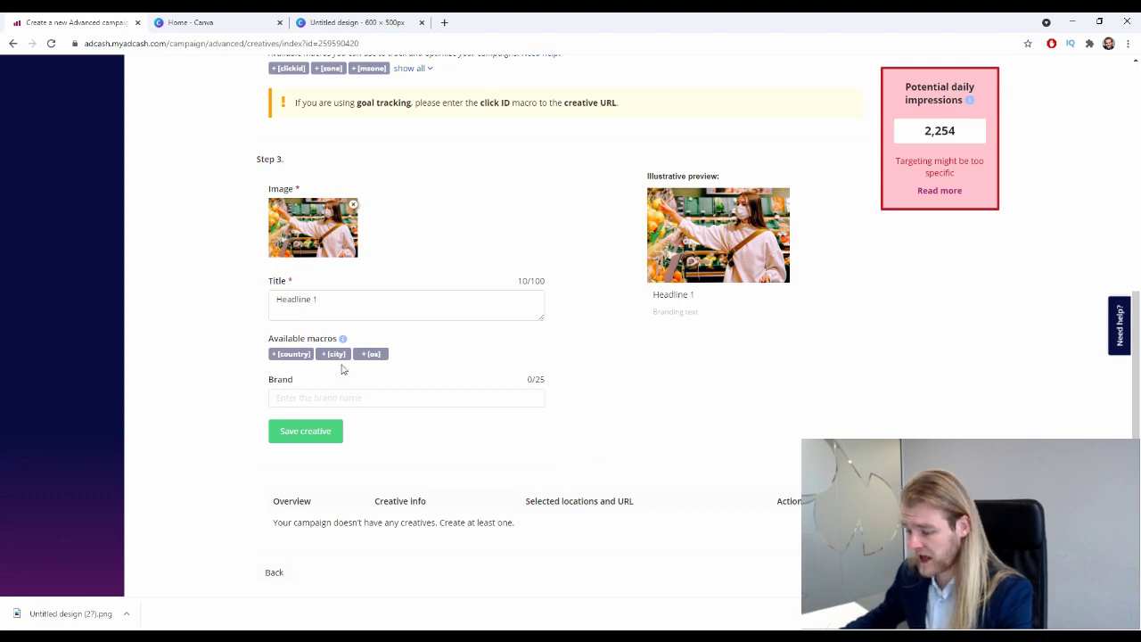
left_click(413, 400)
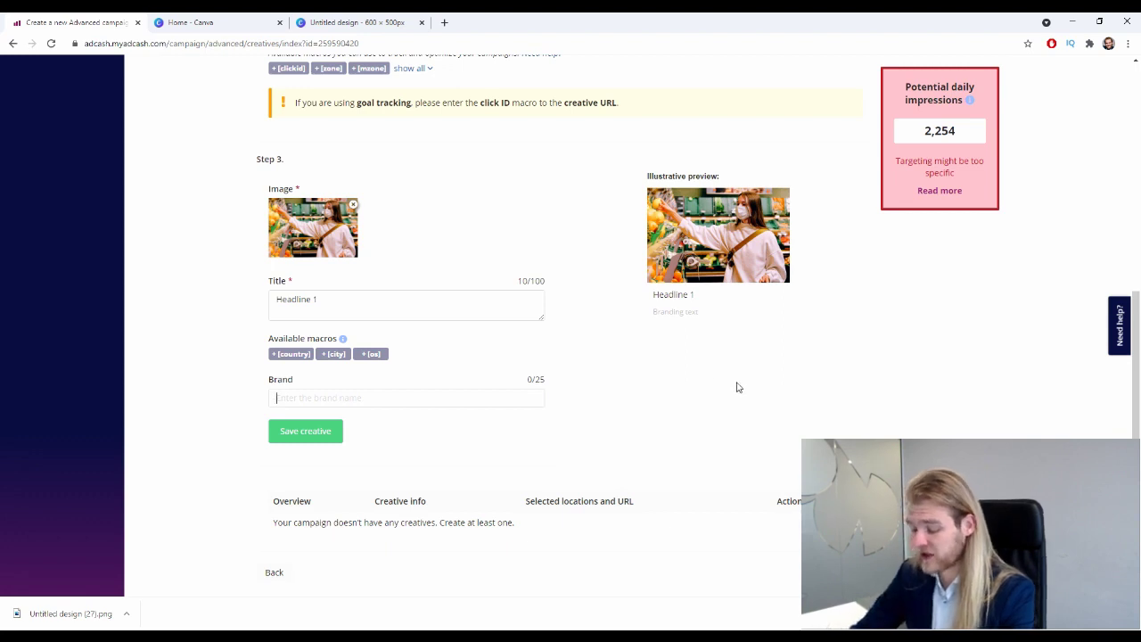
type("Your Brand Name Here")
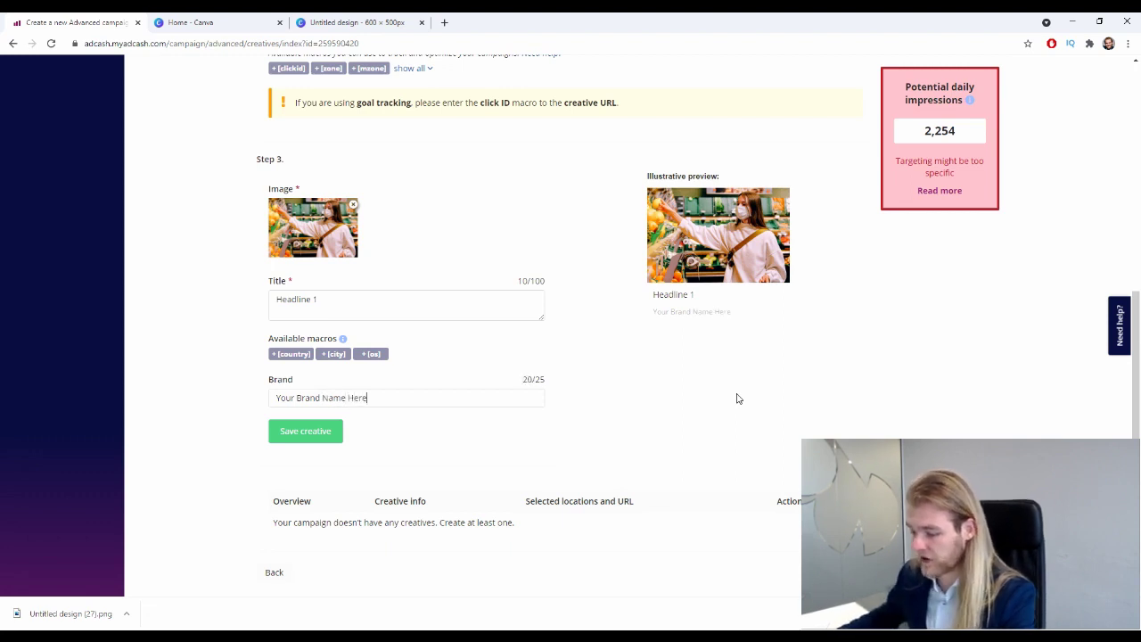
scroll(630, 413, "down", 1)
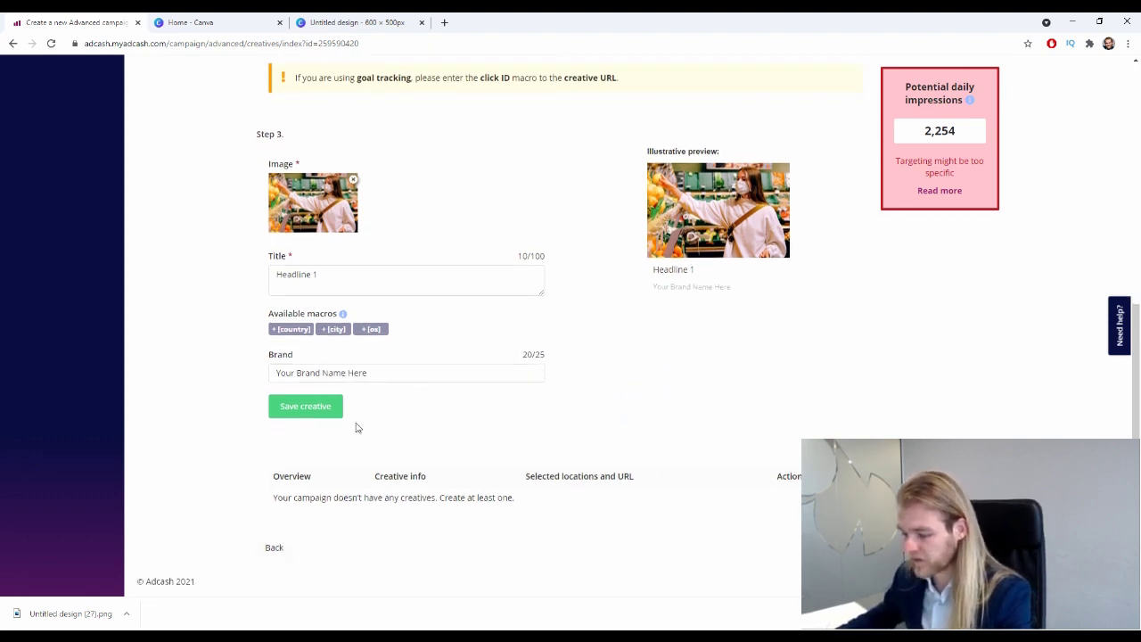
left_click(318, 408)
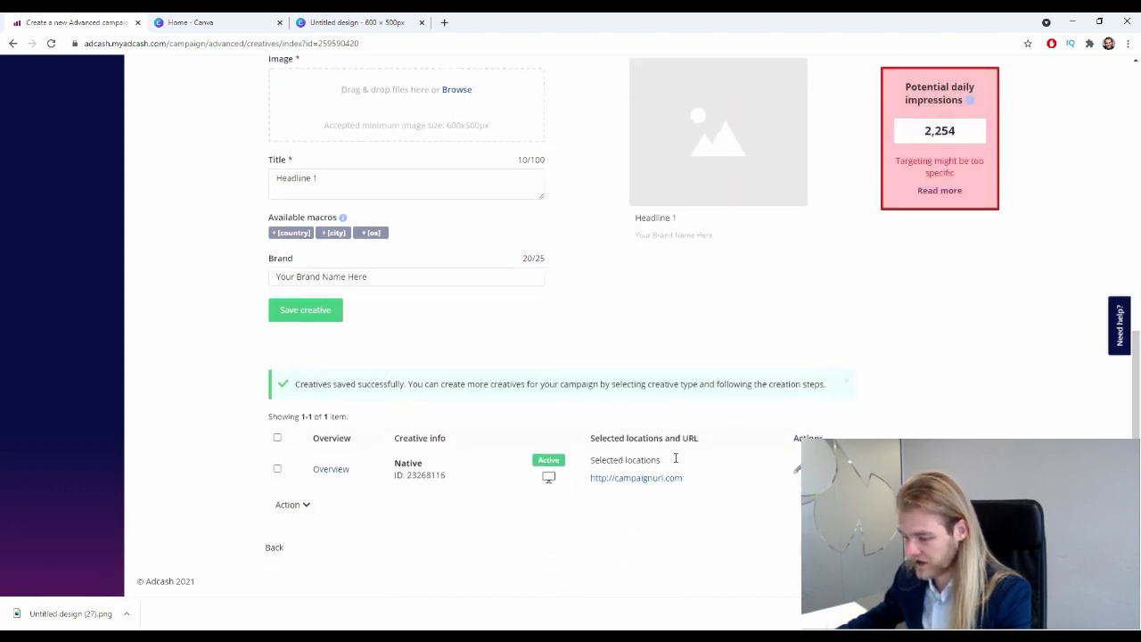
scroll(299, 501, "up", 1)
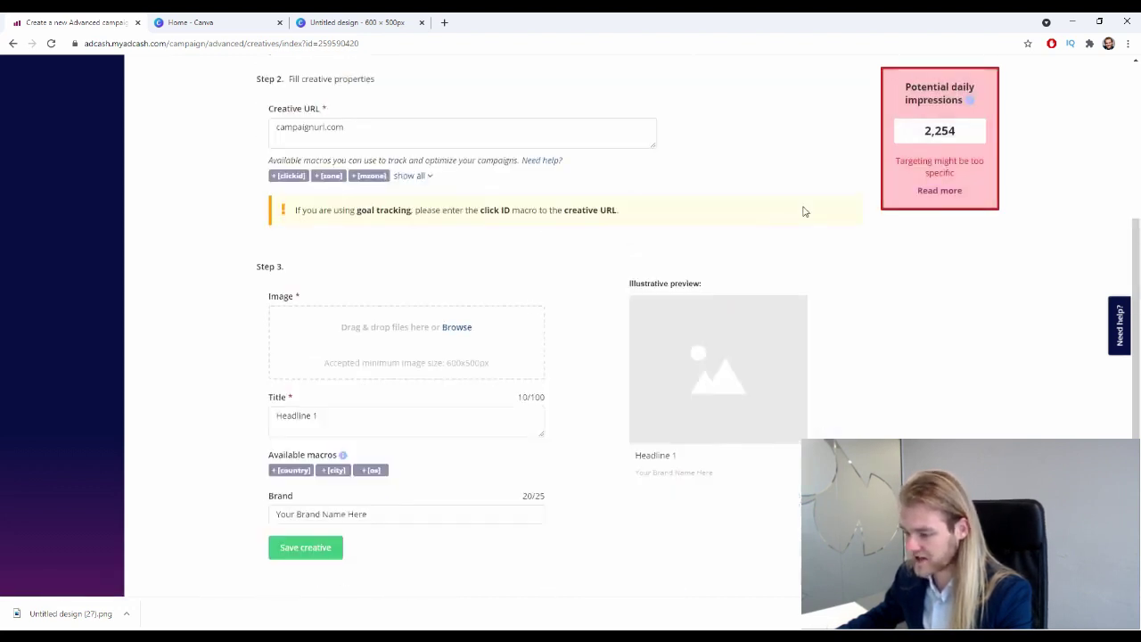
scroll(856, 232, "down", 3)
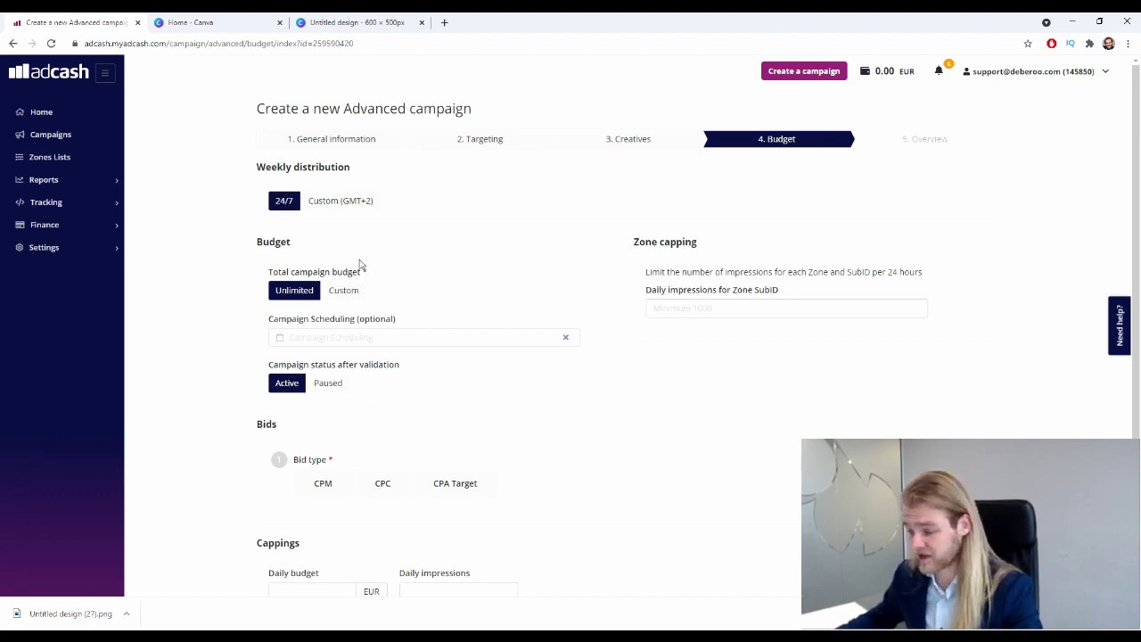
Try Custom (GMT+2) weekly distribution, then set it back to 24/7
left_click(369, 204)
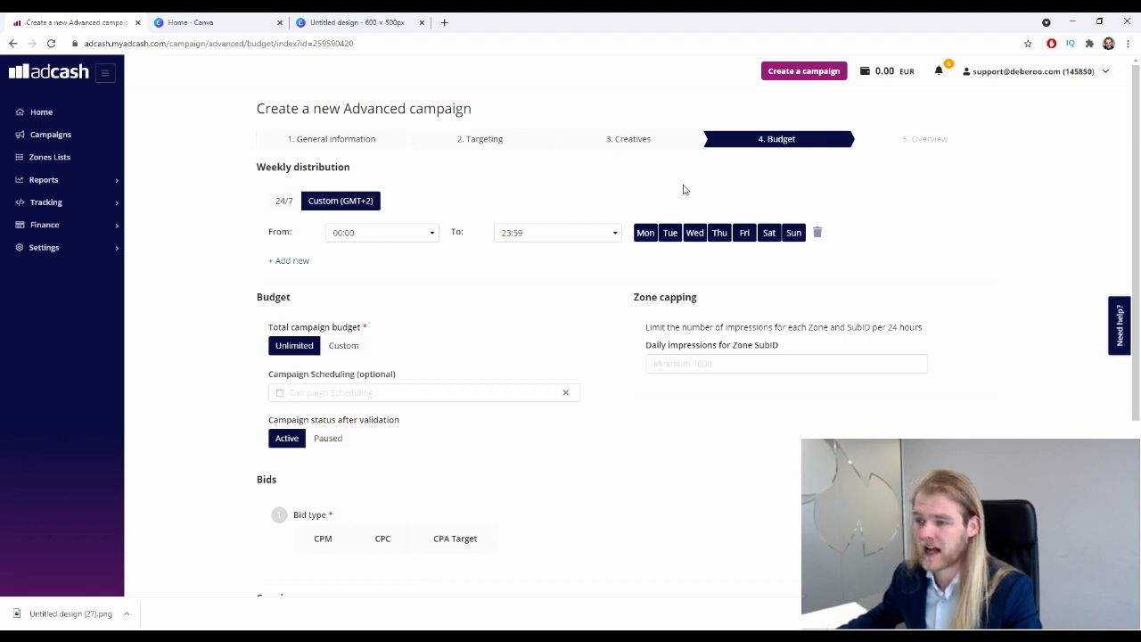
left_click(281, 202)
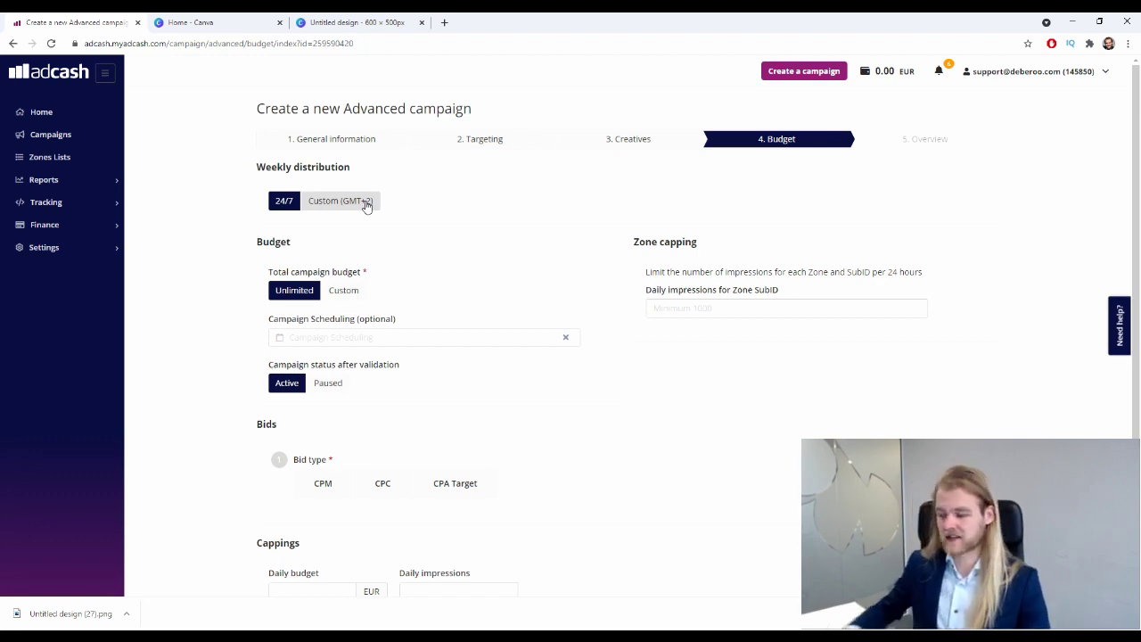
middle_click(411, 193)
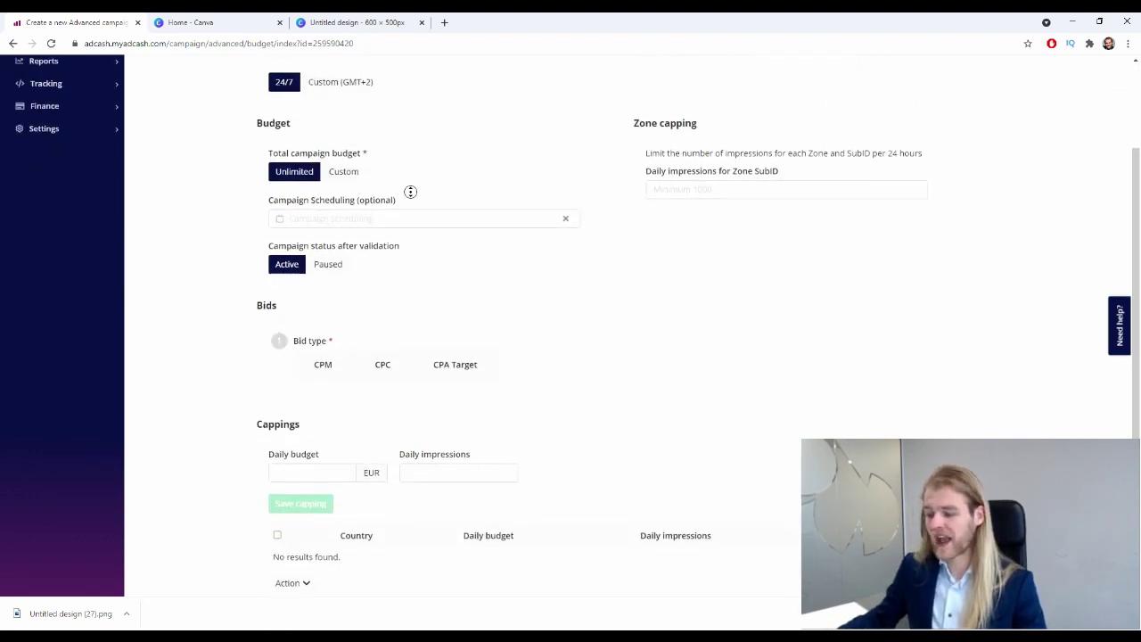
left_click(411, 193)
left_click_drag(287, 153, 458, 160)
left_click(458, 161)
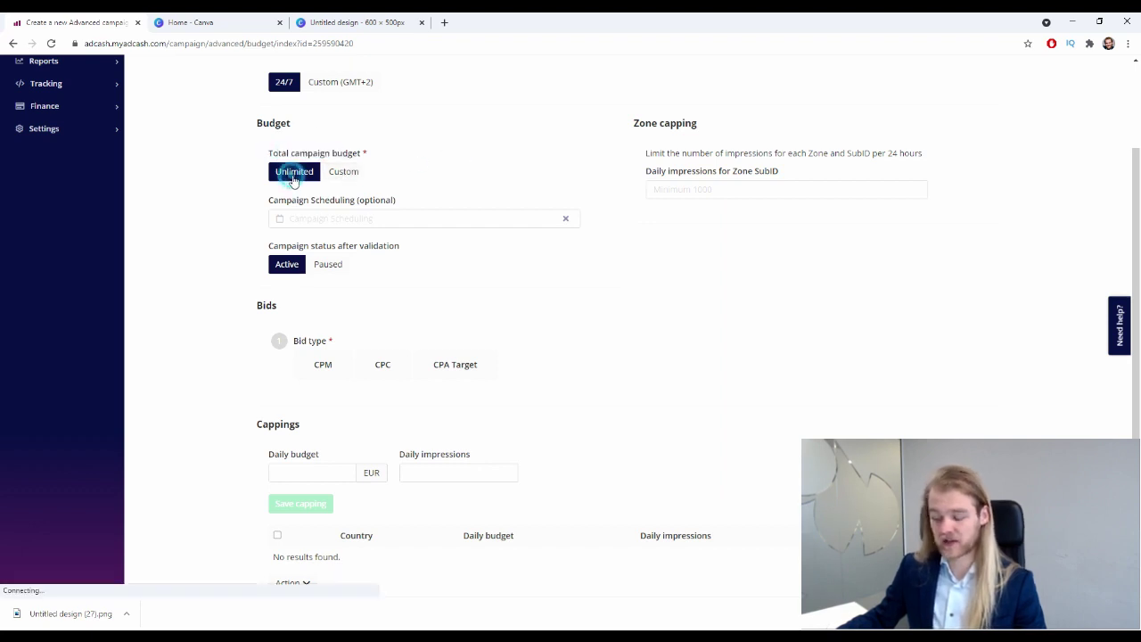
left_click(343, 173)
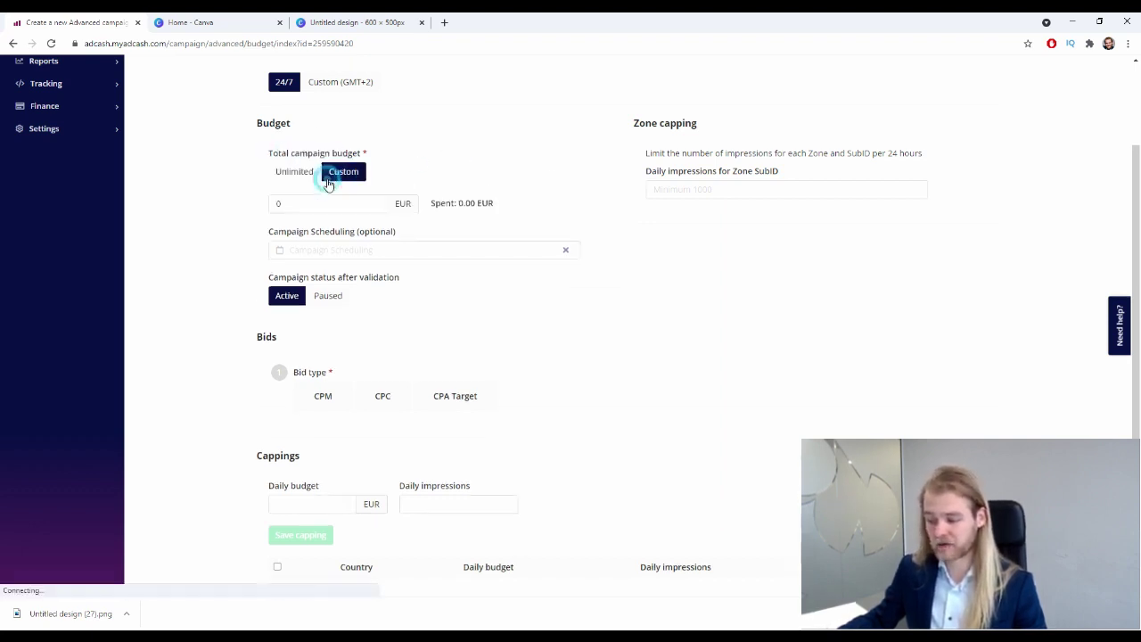
triple_click(347, 202)
left_click(347, 202)
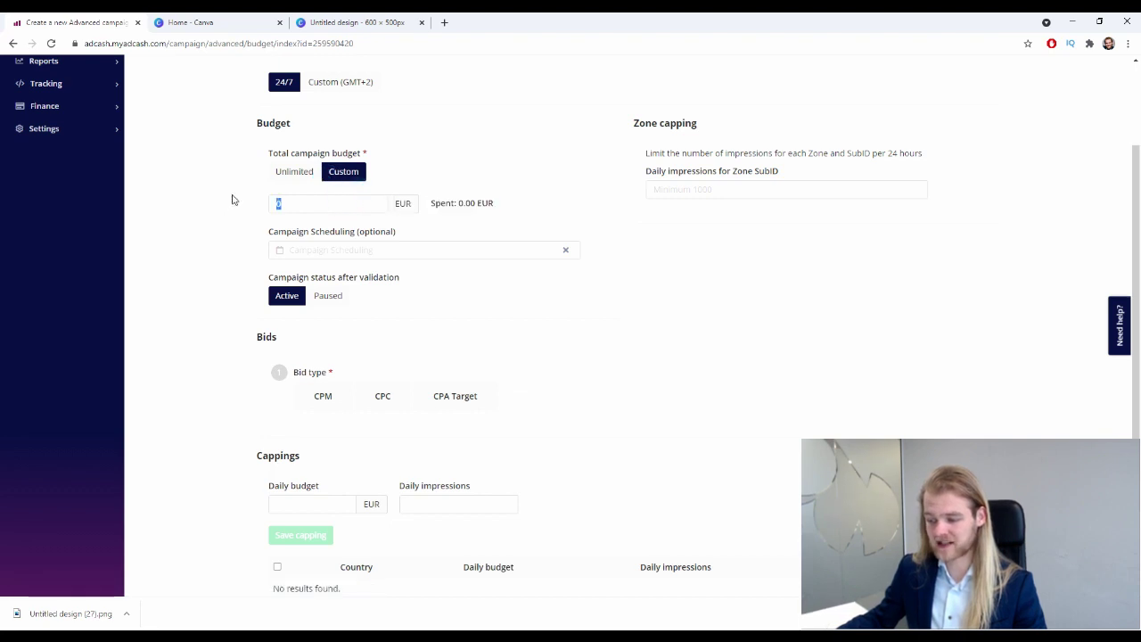
left_click(292, 173)
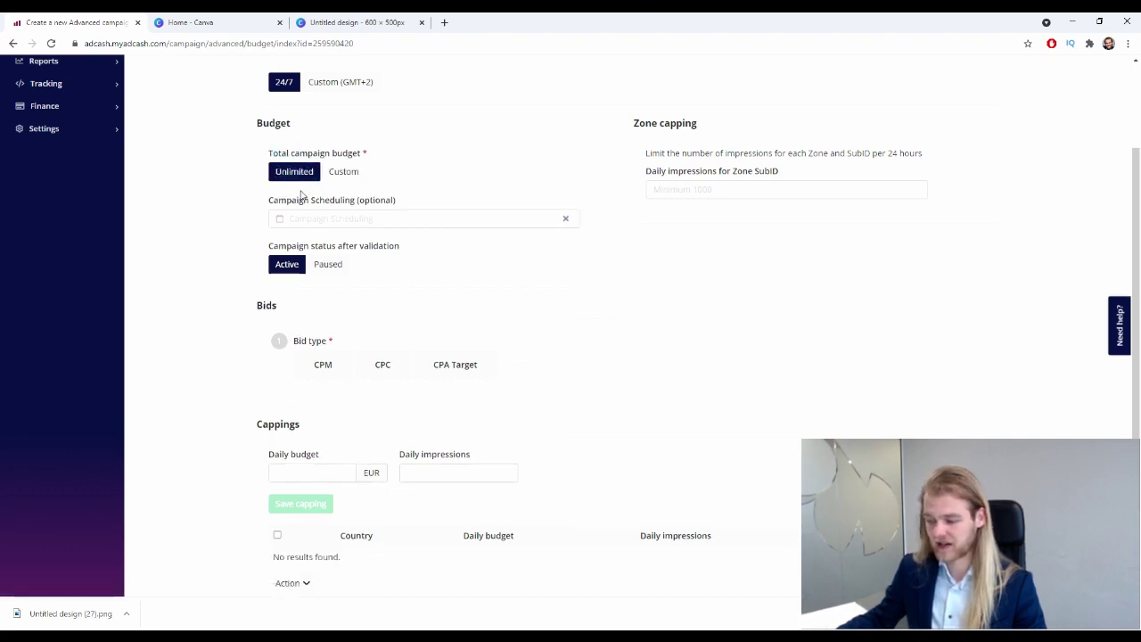
left_click(357, 220)
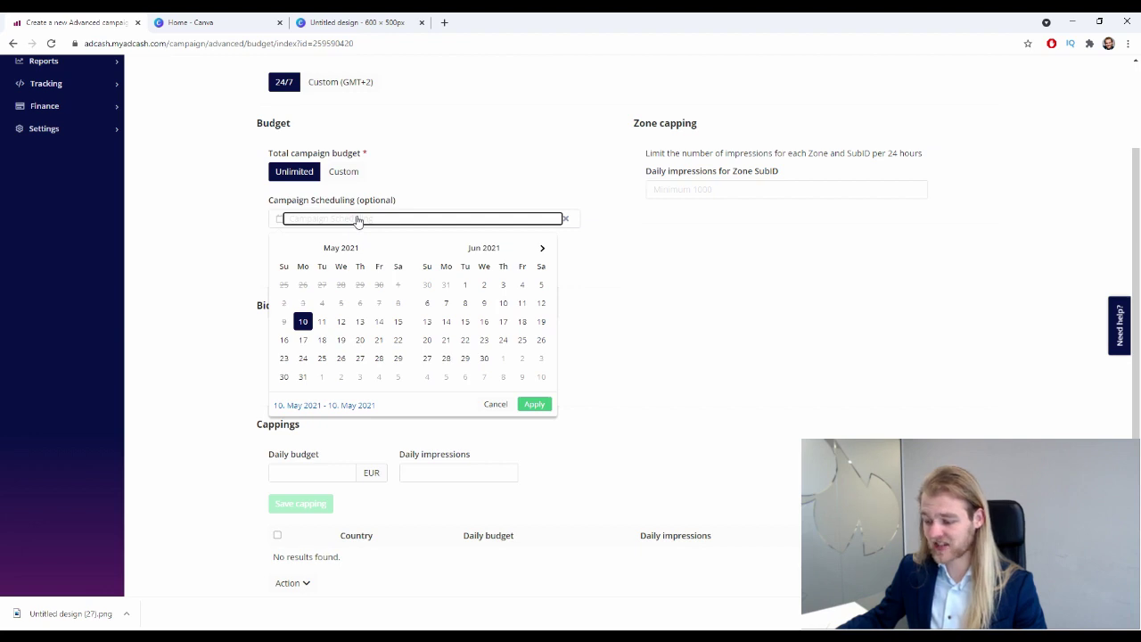
left_click(342, 362)
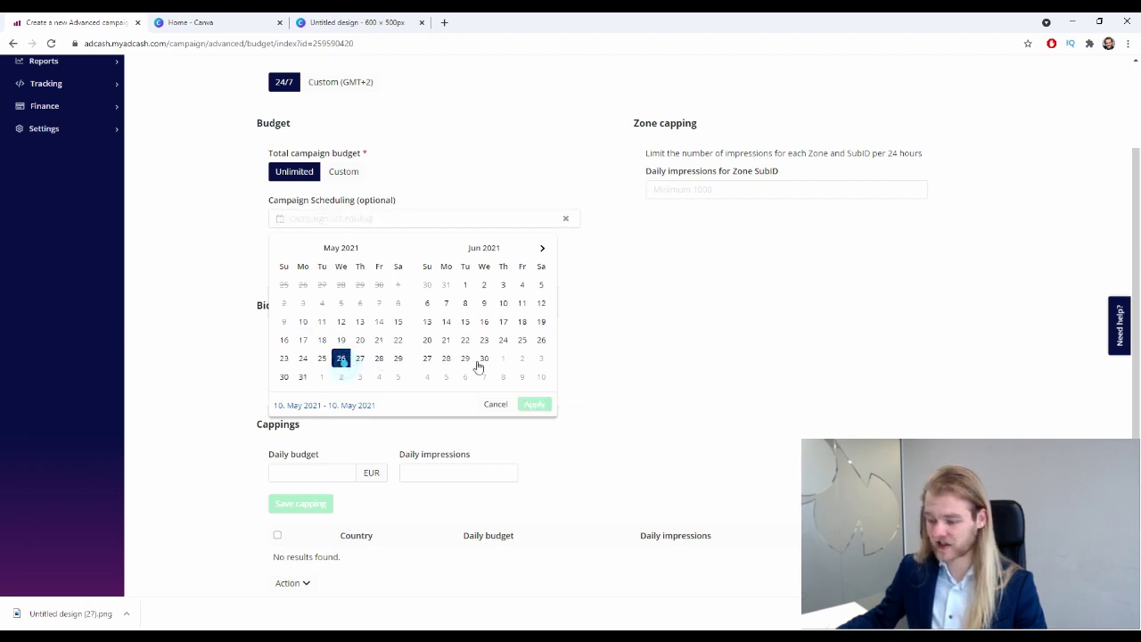
left_click(481, 361)
left_click(536, 405)
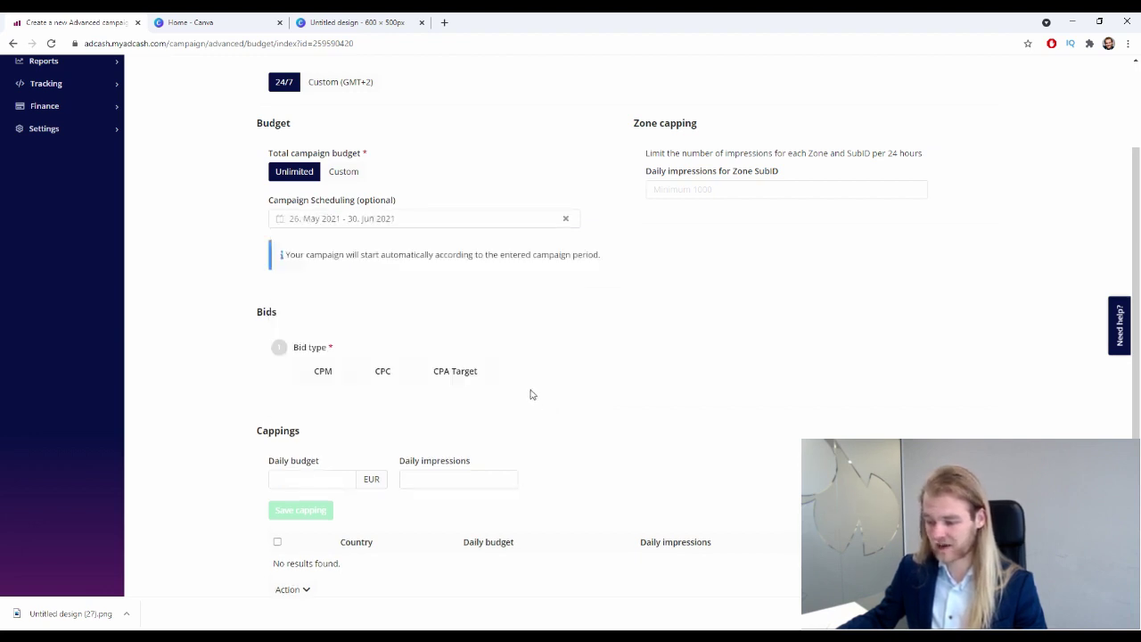
left_click_drag(288, 256, 540, 269)
left_click(542, 268)
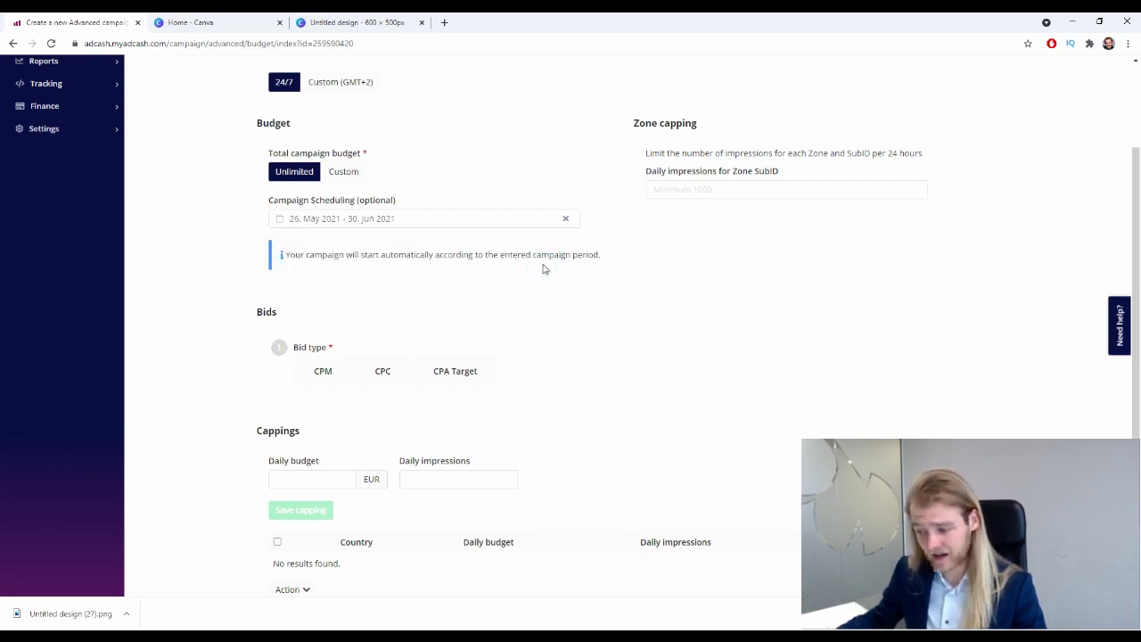
left_click(565, 219)
left_click(547, 233)
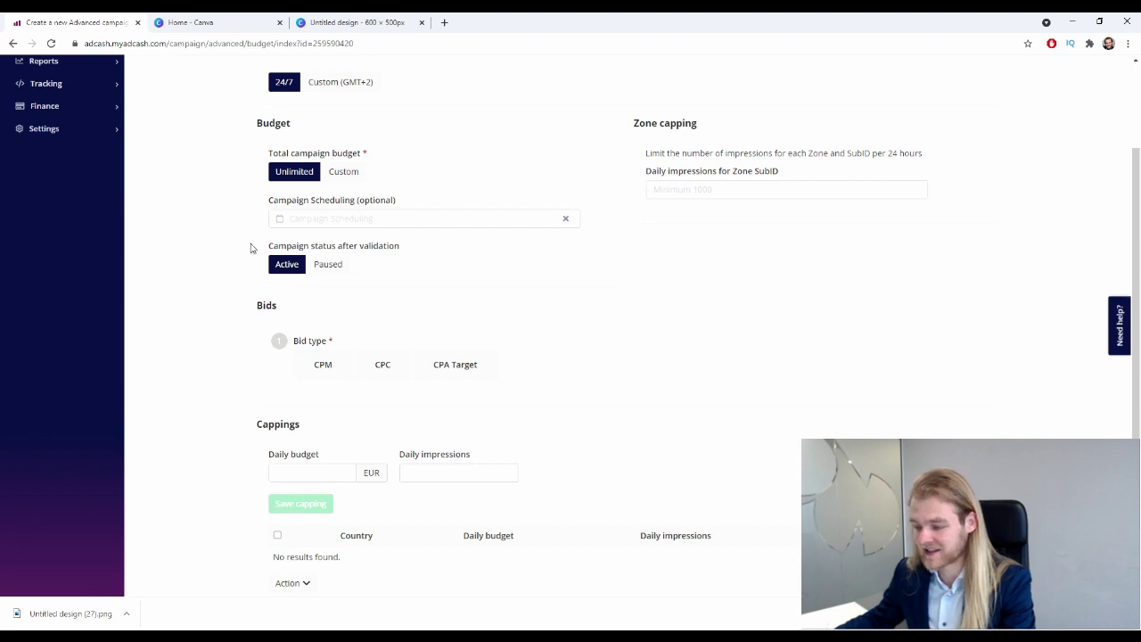
Set Campaign status after validation to Paused
left_click_drag(269, 251, 406, 253)
left_click(439, 247)
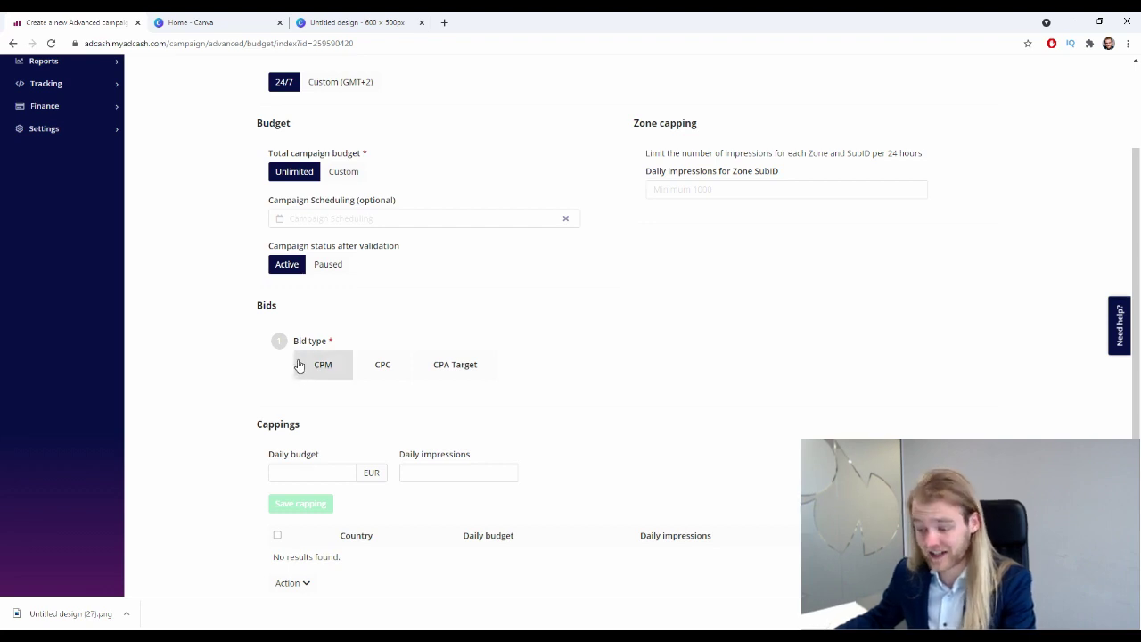
double_click(363, 247)
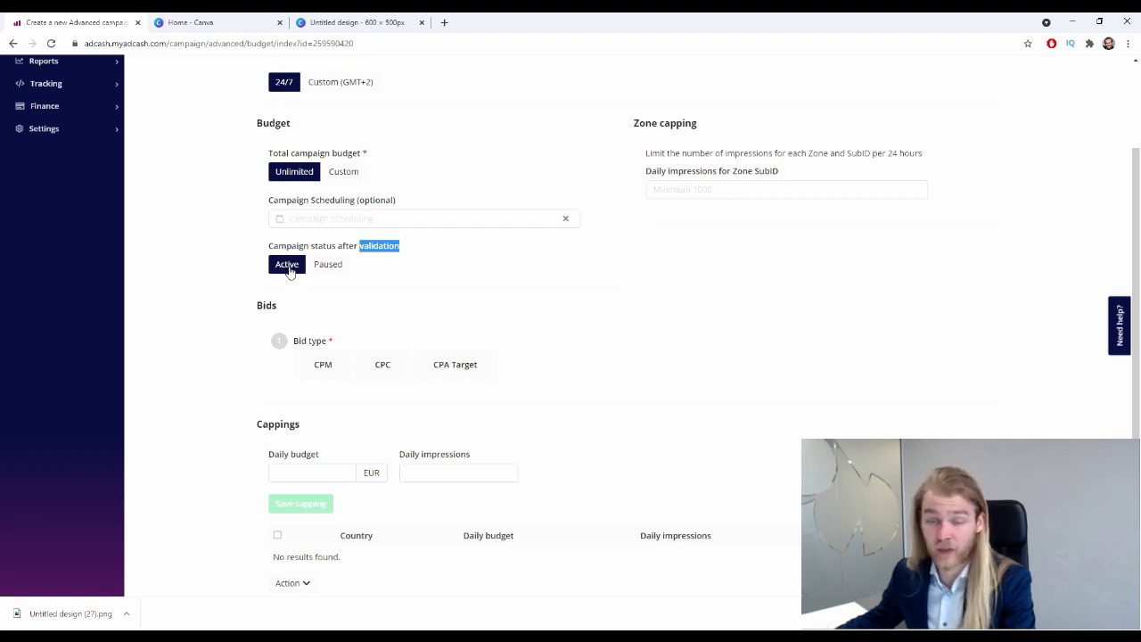
left_click(332, 265)
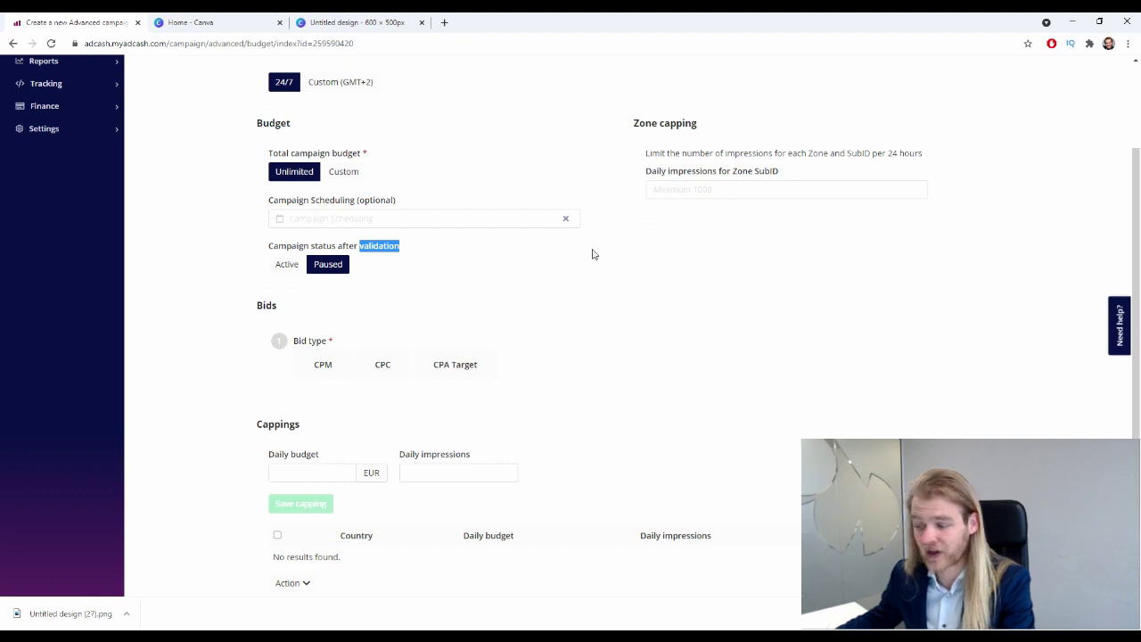
left_click(395, 268)
Highlight the Zone capping heading and its explanation text
scroll(669, 283, "up", 1)
left_click_drag(635, 182, 716, 188)
left_click(686, 200)
left_click_drag(648, 212, 797, 222)
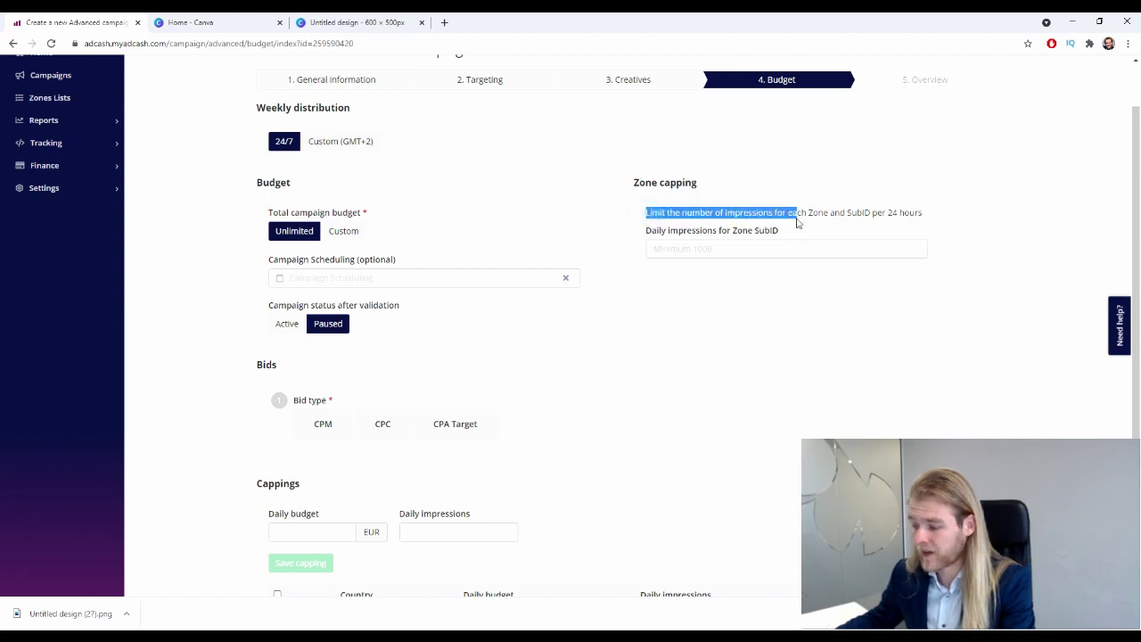
left_click(831, 223)
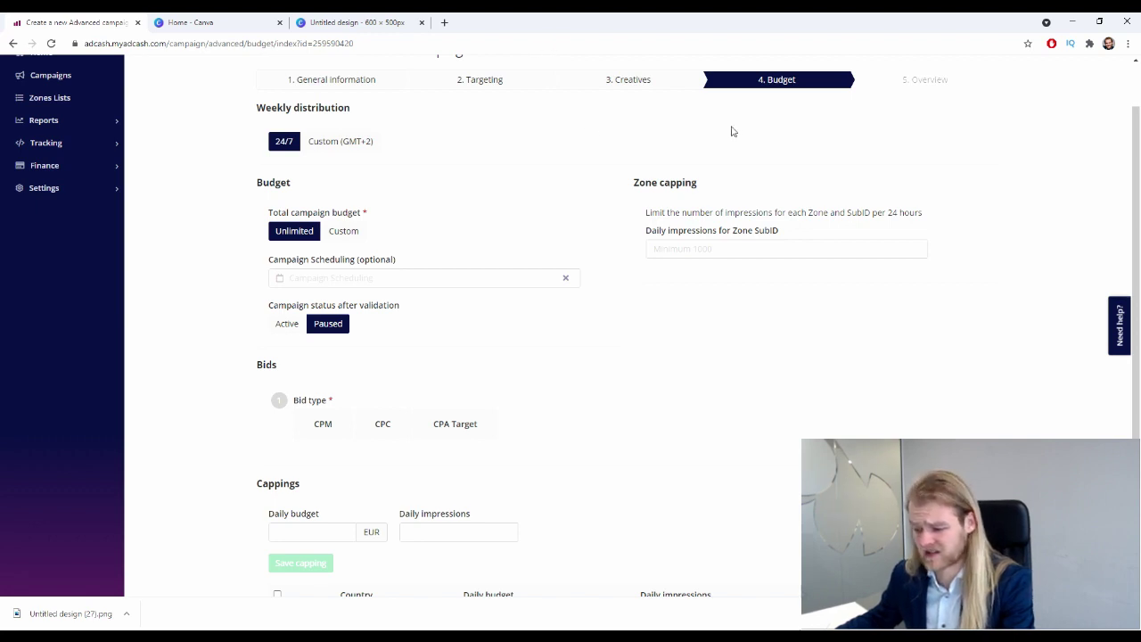
Try the CPC and CPA Target bid types, then settle on CPM bidding
scroll(1004, 170, "down", 3)
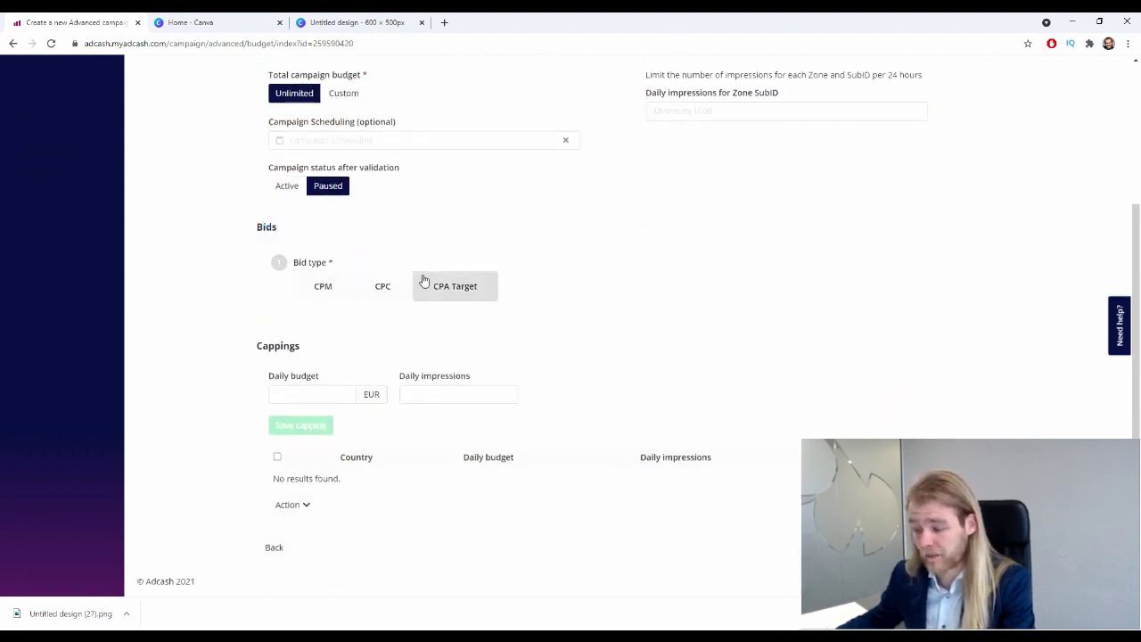
left_click(325, 286)
left_click(384, 294)
left_click(463, 298)
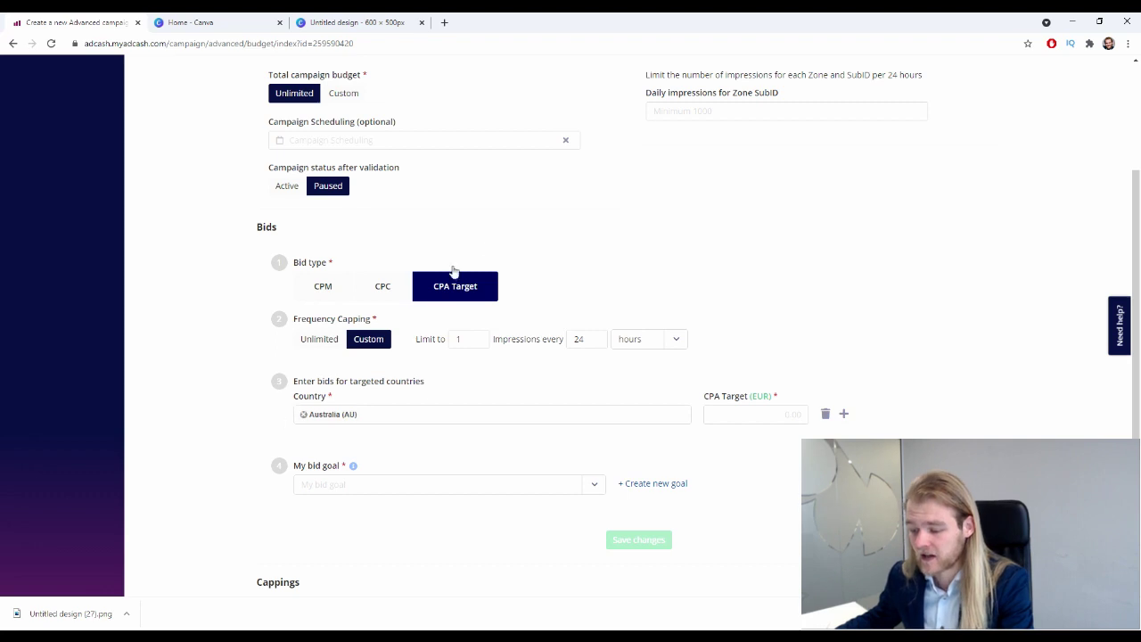
left_click(405, 300)
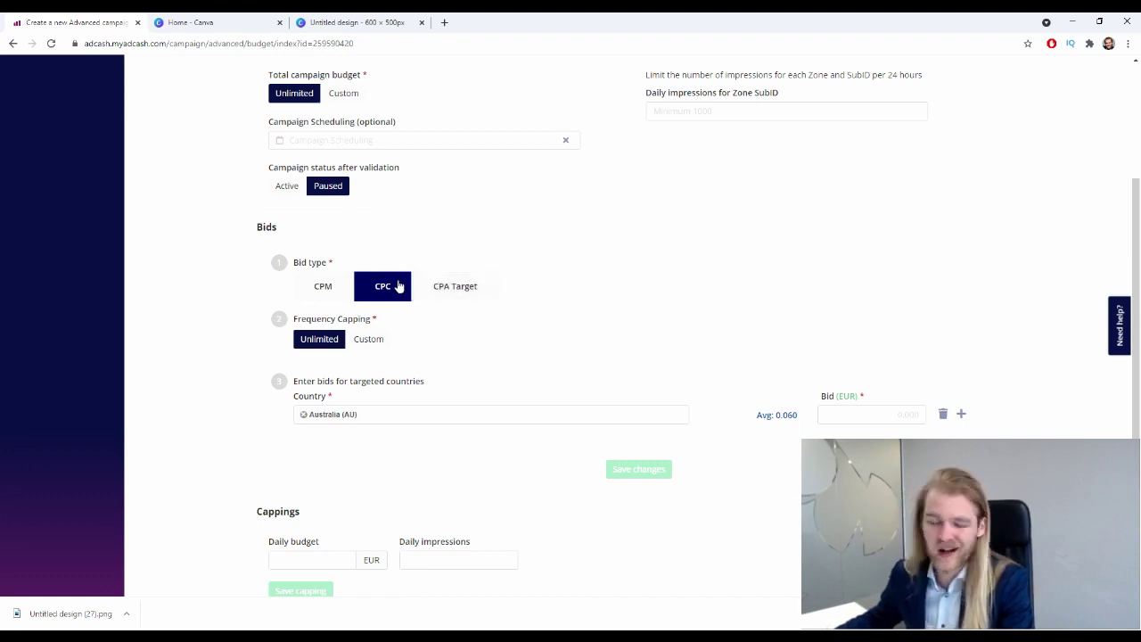
left_click(301, 292)
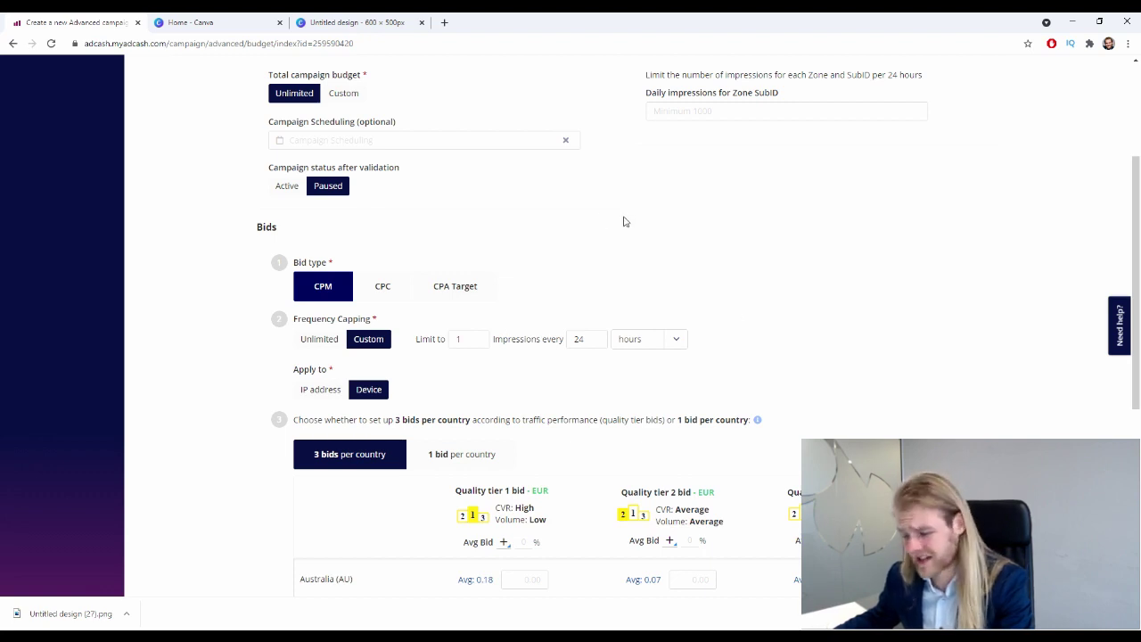
scroll(329, 307, "down", 1)
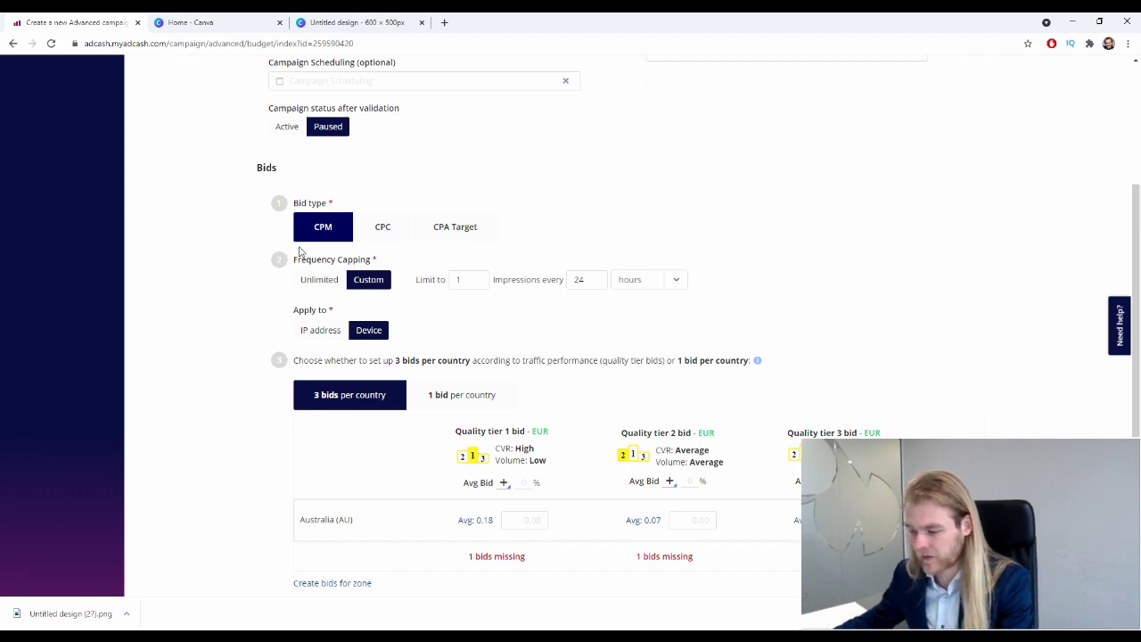
Switch frequency capping from Unlimited to Custom with a limit of 2 impressions per 24 hours
left_click_drag(284, 259, 370, 260)
left_click(308, 280)
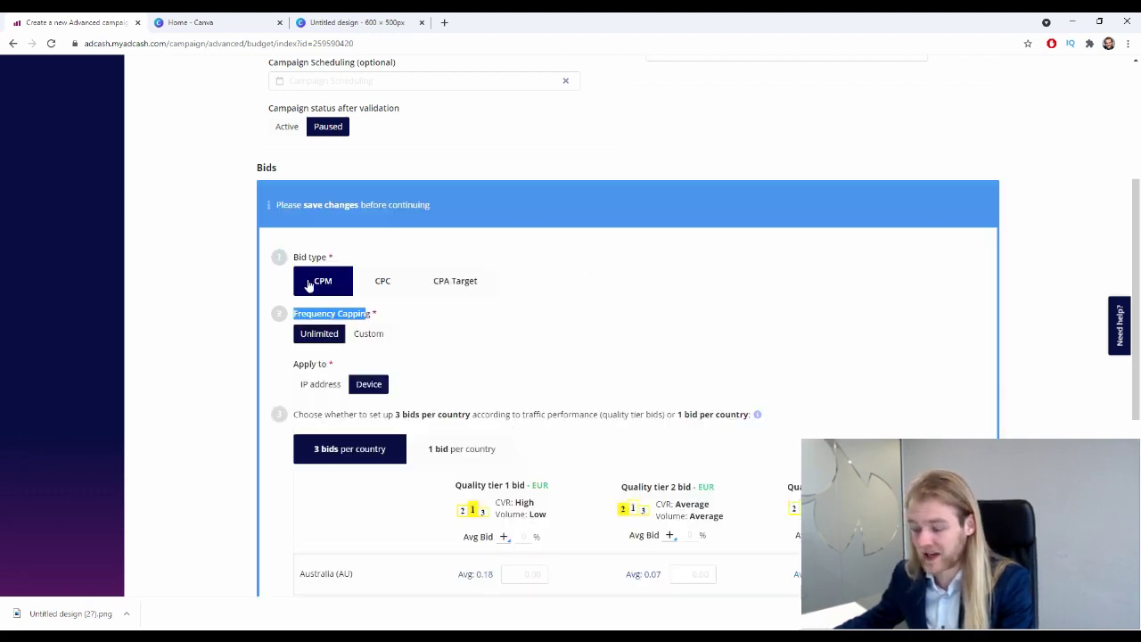
left_click(464, 342)
scroll(465, 350, "down", 1)
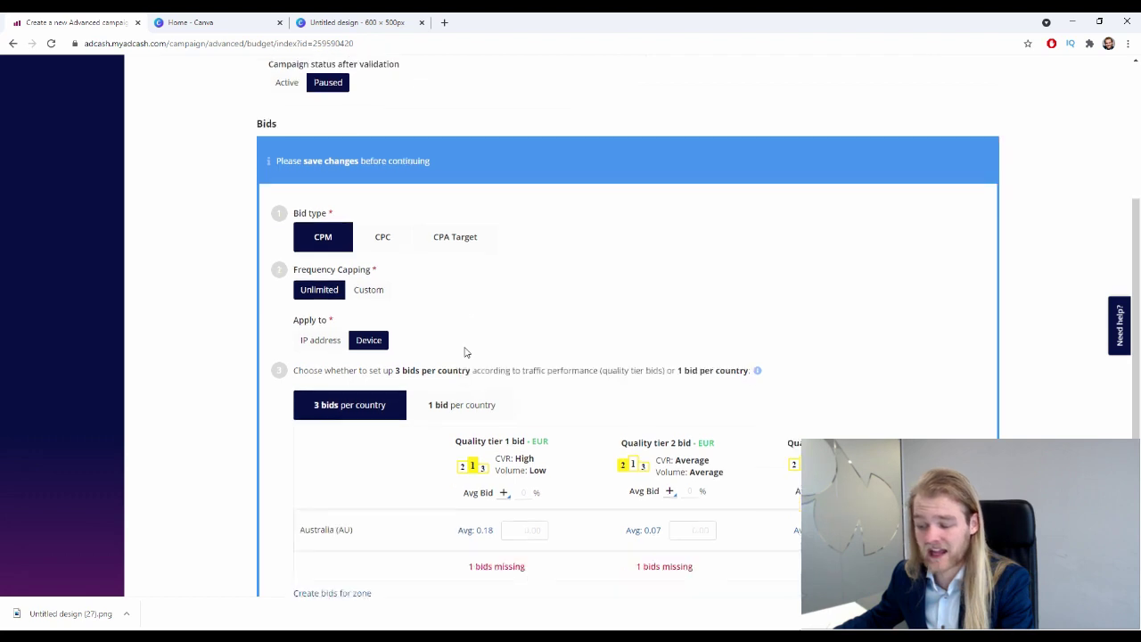
scroll(465, 352, "down", 1)
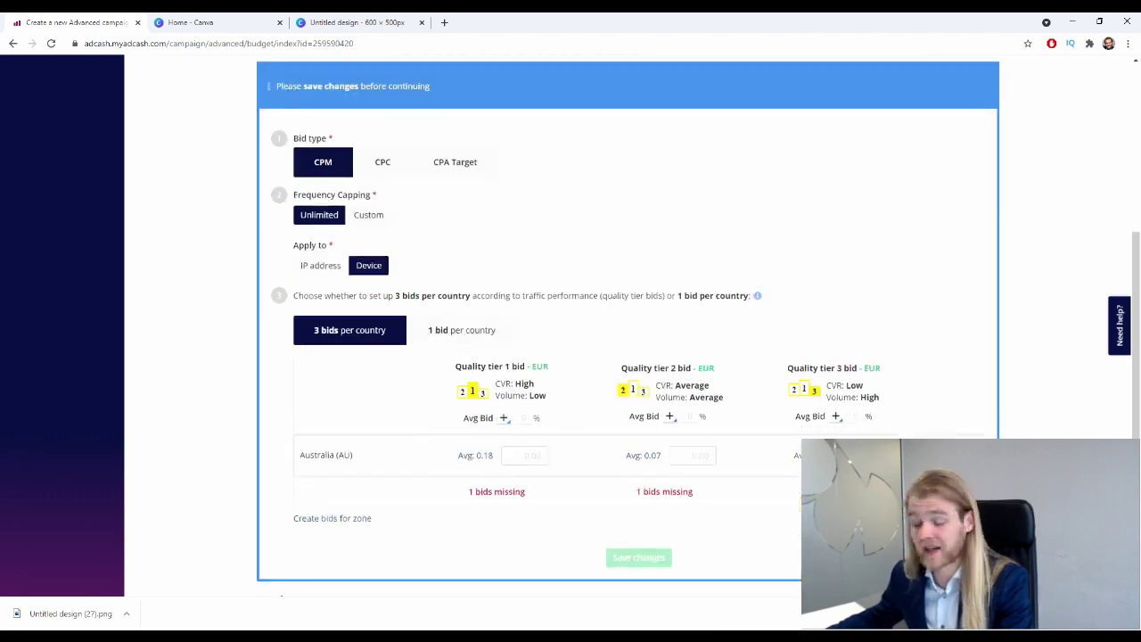
left_click(368, 219)
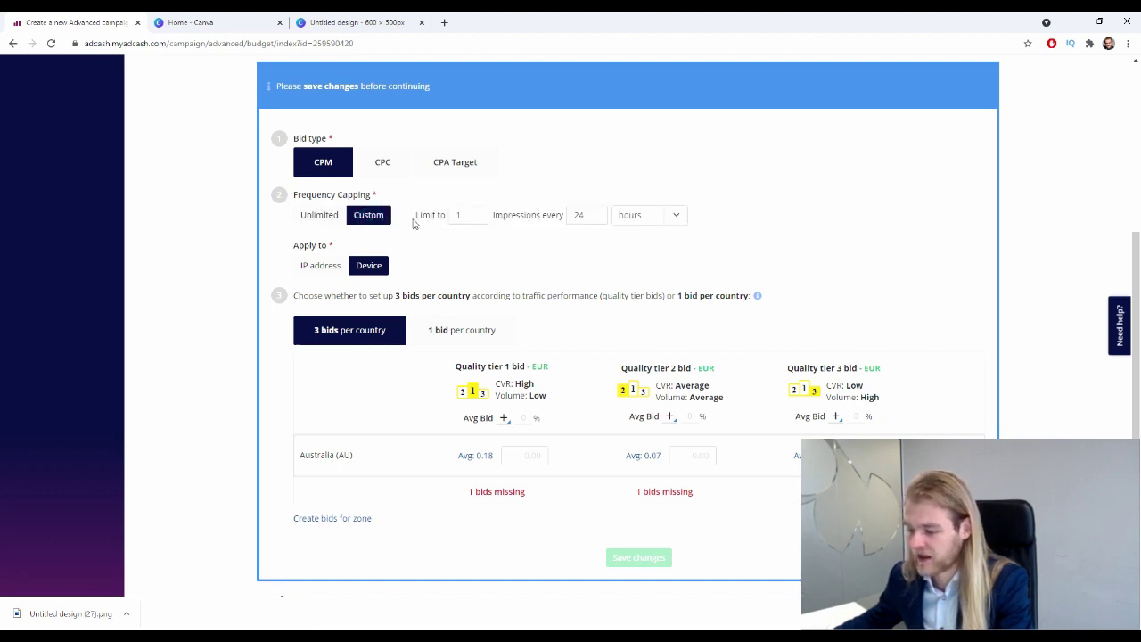
double_click(465, 215)
type("2")
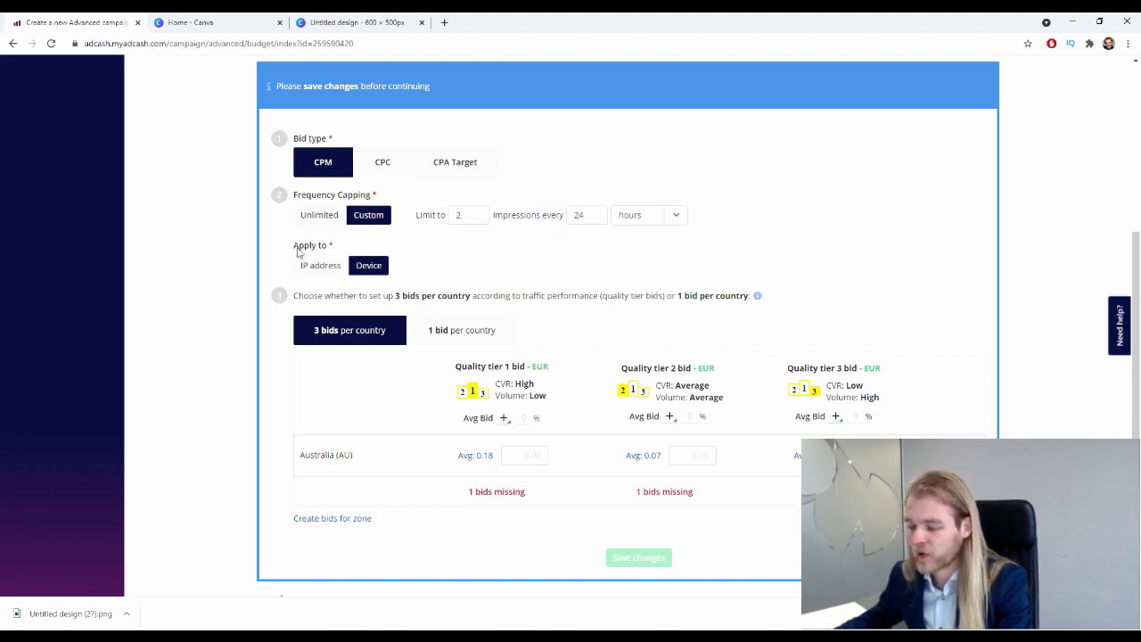
left_click_drag(289, 245, 369, 260)
left_click(376, 285)
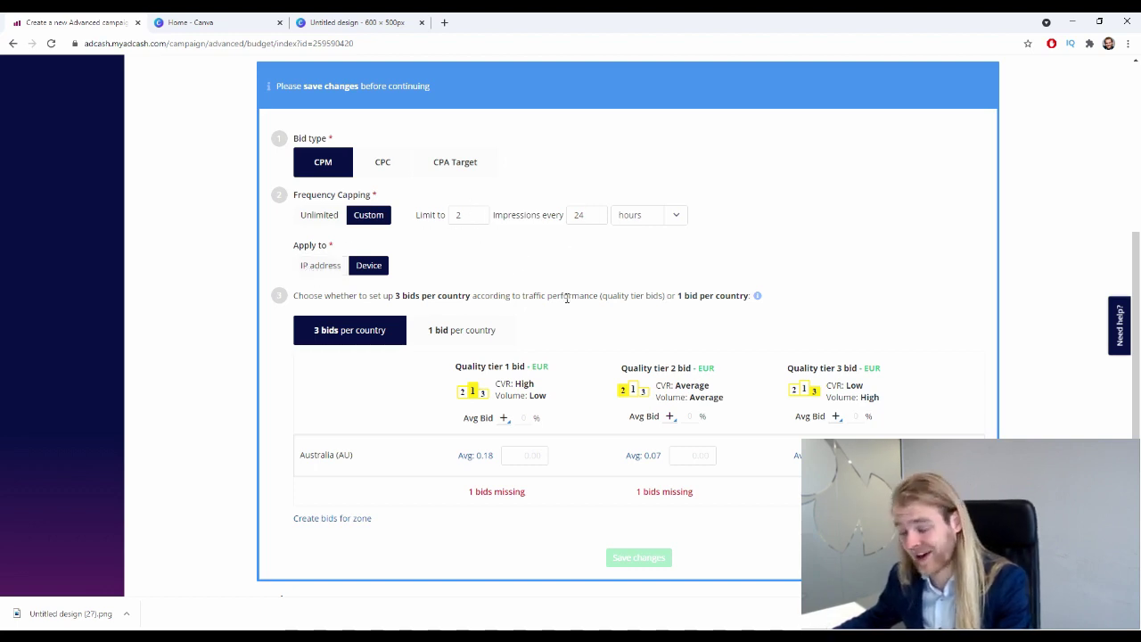
scroll(667, 234, "down", 2)
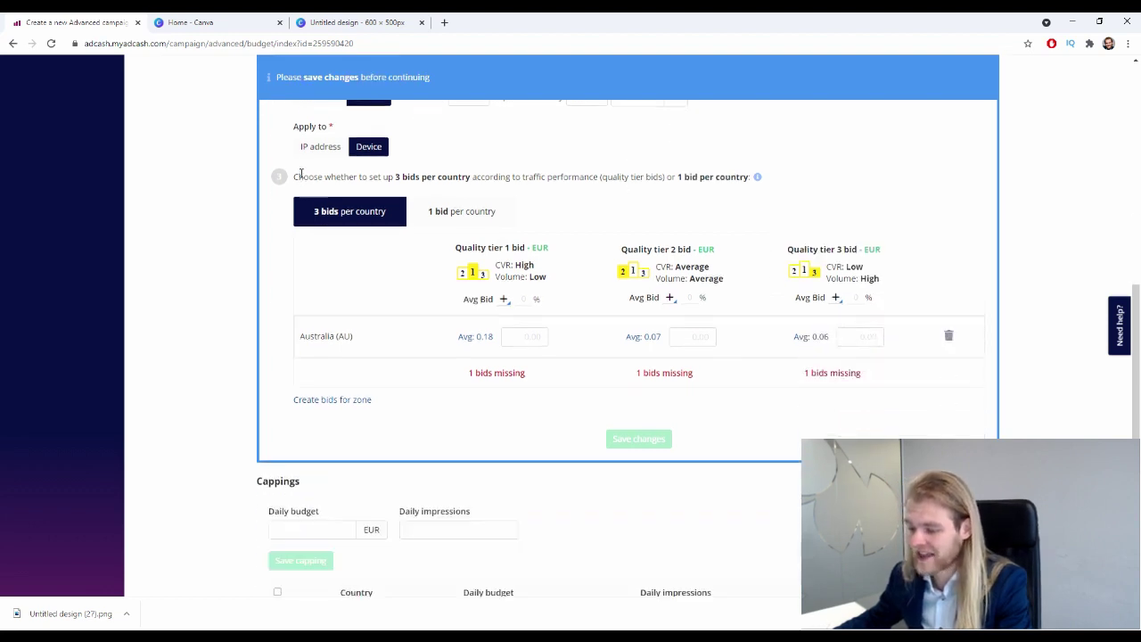
left_click_drag(294, 176, 433, 177)
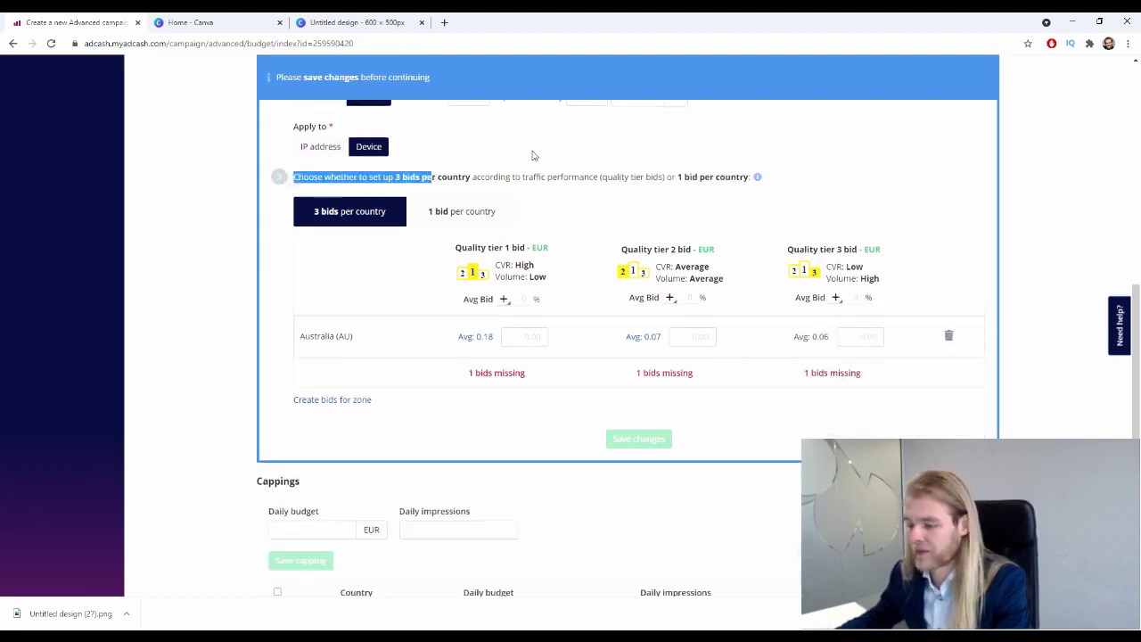
left_click(528, 177)
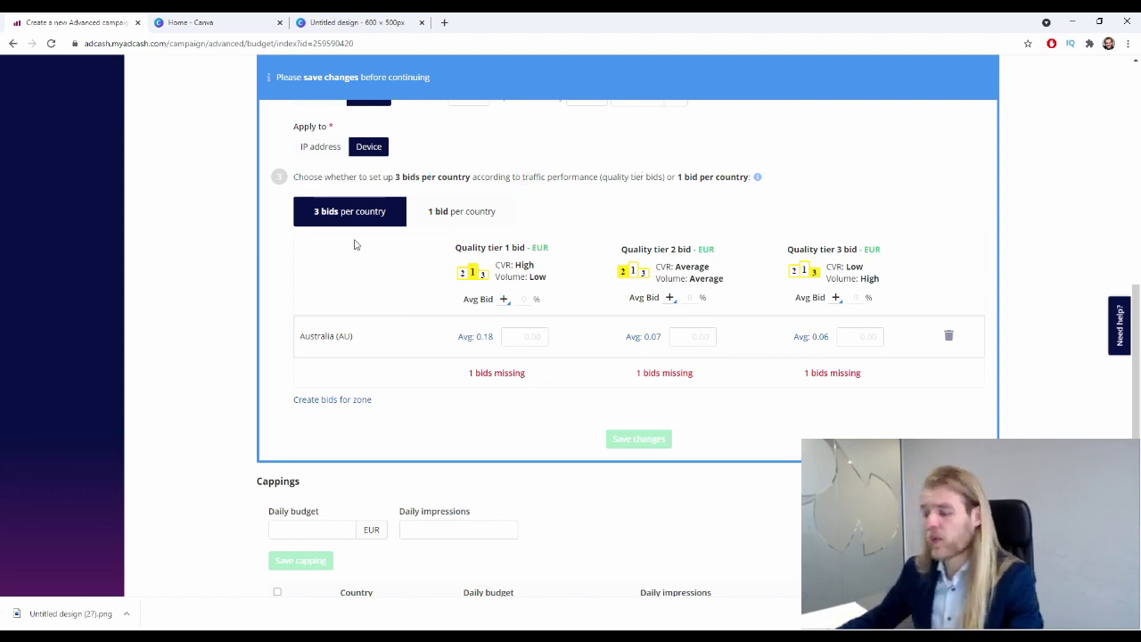
left_click(427, 211)
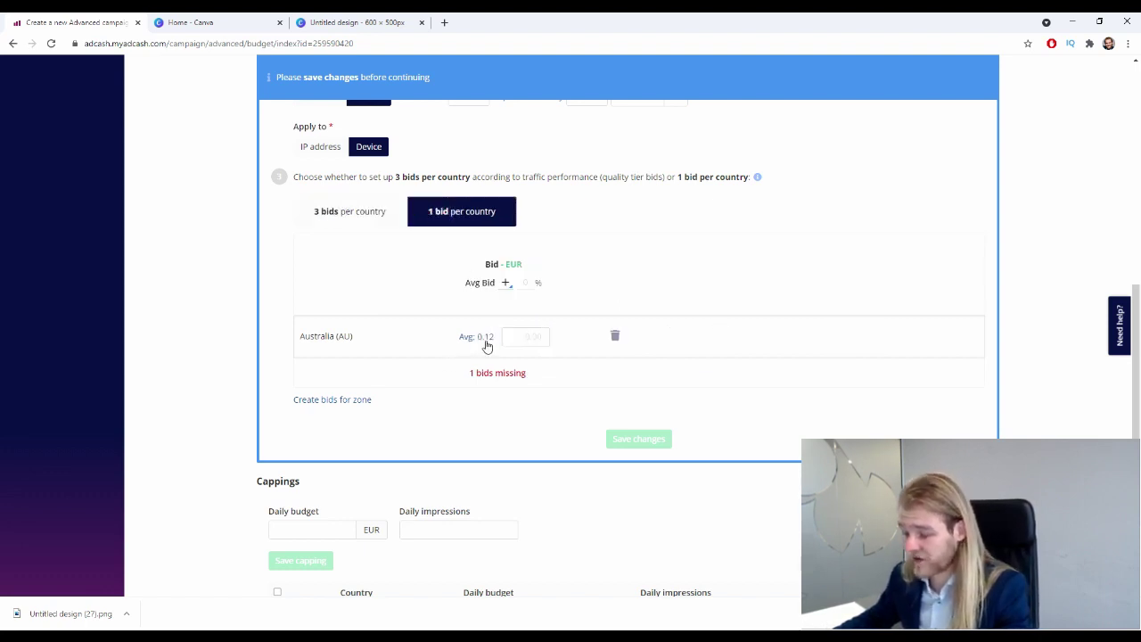
left_click(484, 339)
left_click(358, 210)
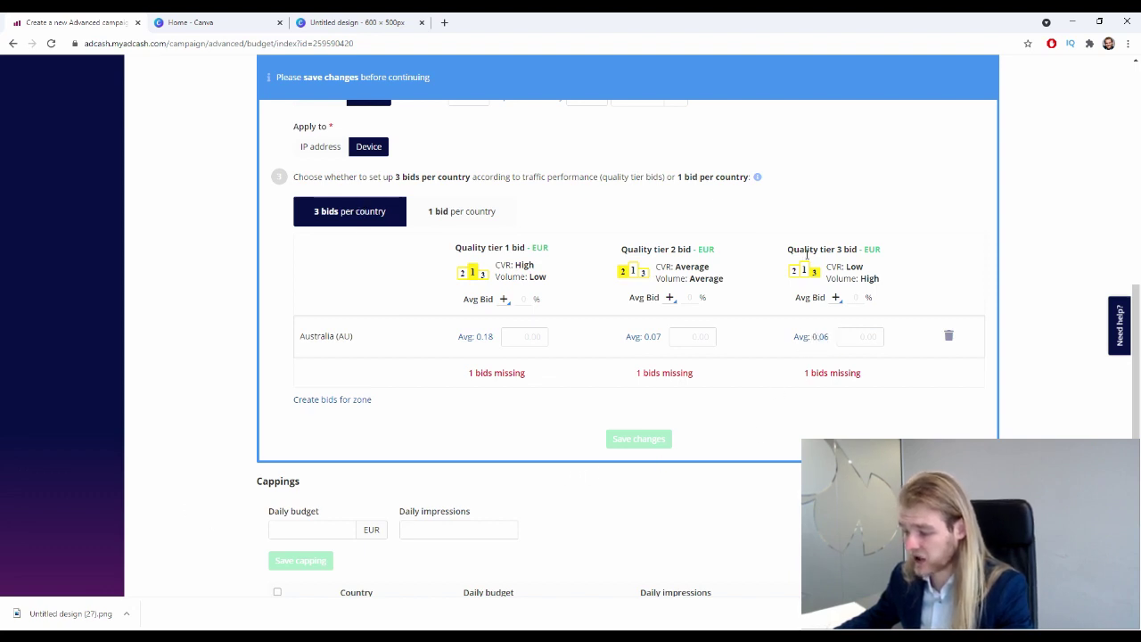
left_click(816, 337)
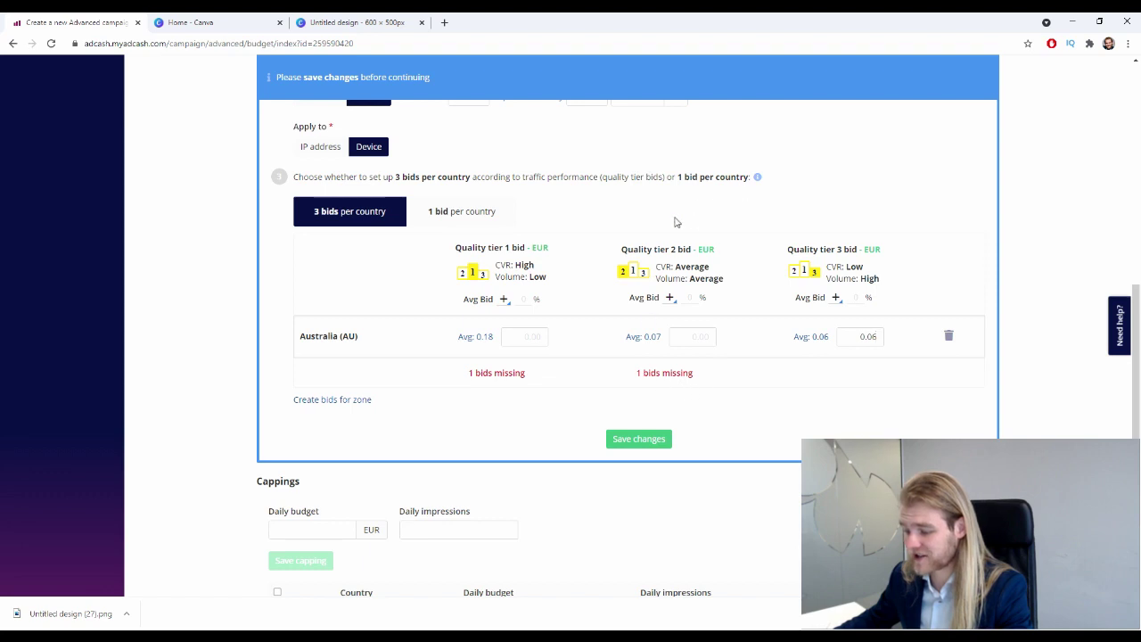
left_click(639, 337)
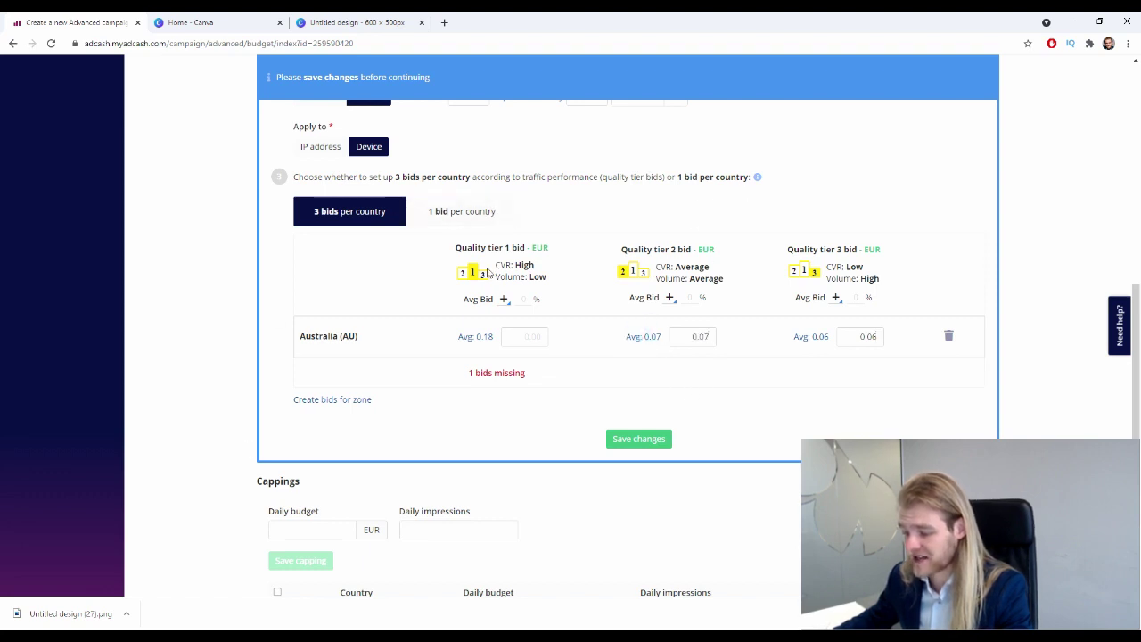
left_click(471, 339)
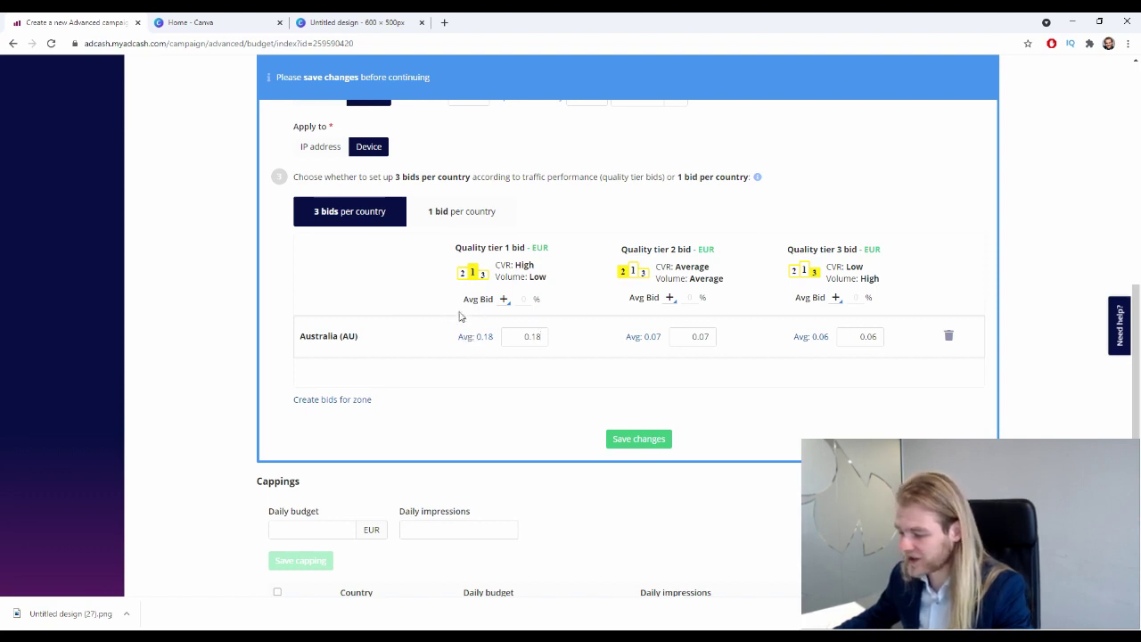
double_click(524, 265)
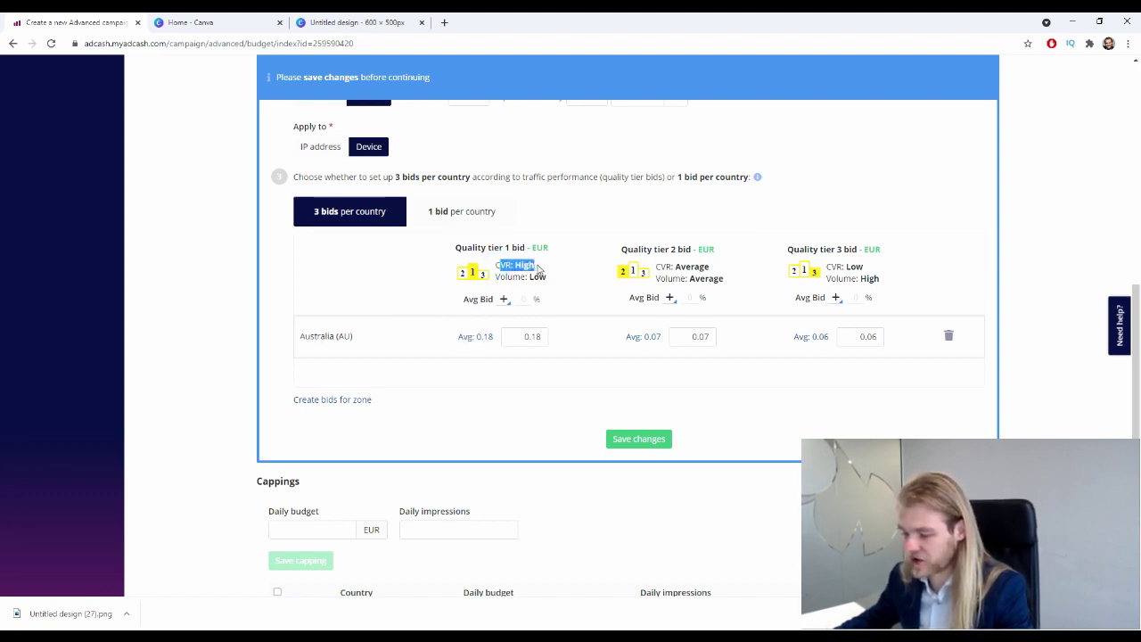
left_click(530, 276)
left_click(686, 266)
left_click(715, 278)
left_click(851, 267)
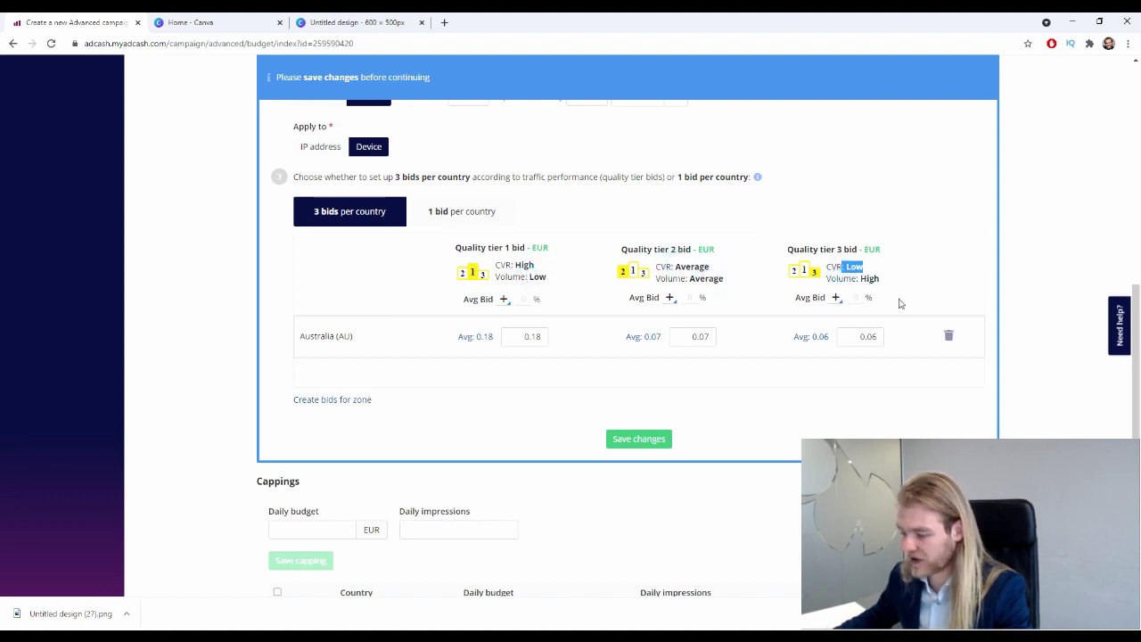
left_click(869, 278)
triple_click(887, 246)
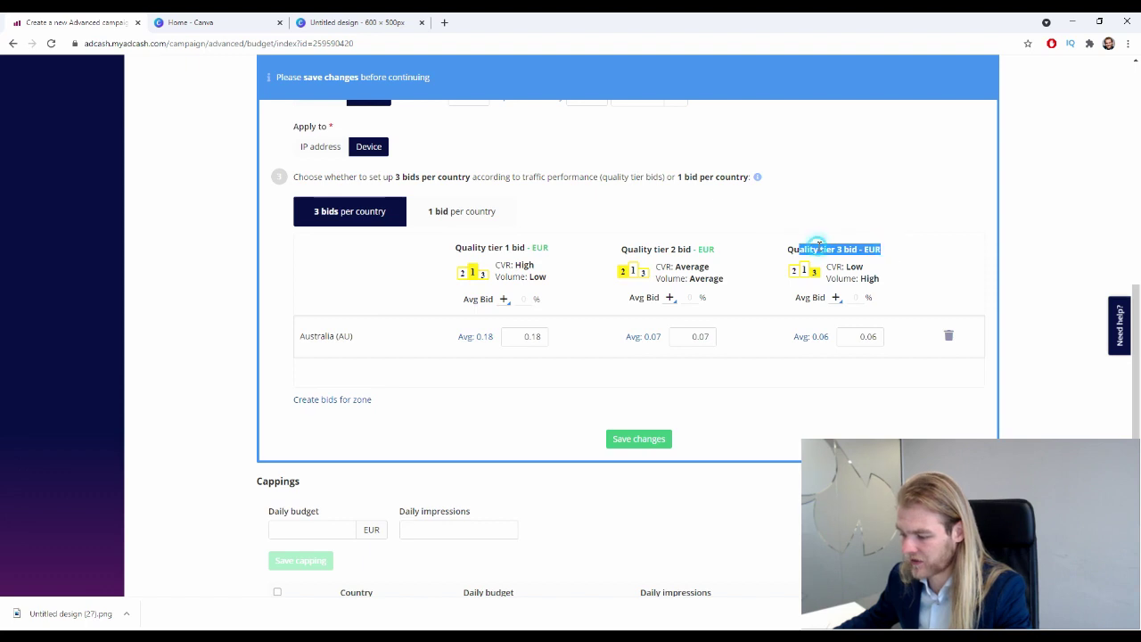
left_click(800, 248)
left_click(461, 214)
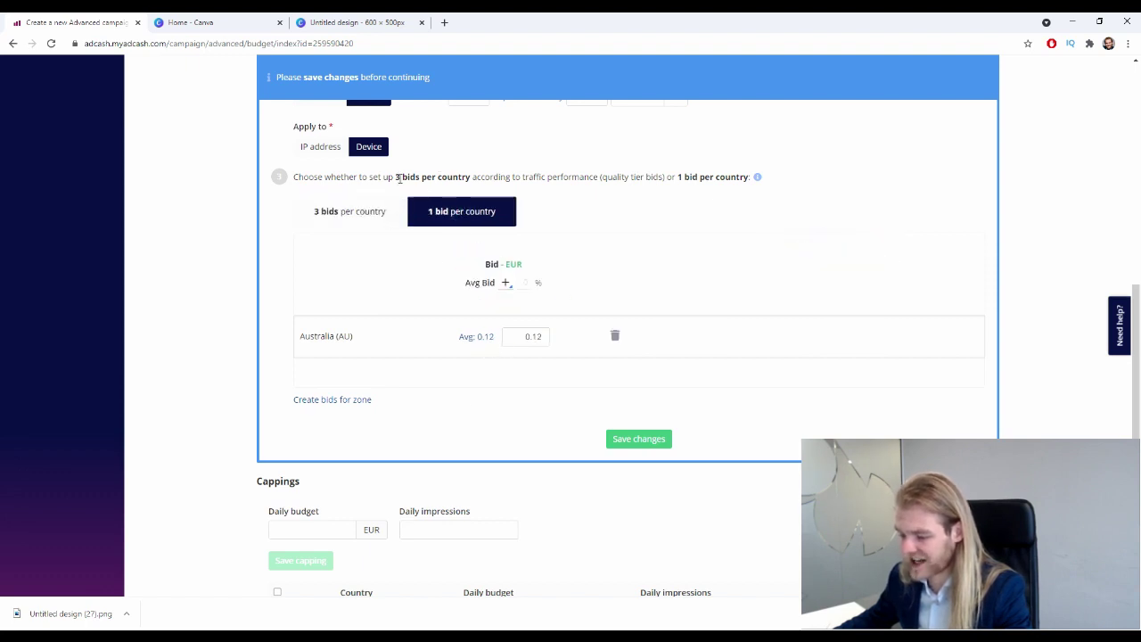
left_click(377, 214)
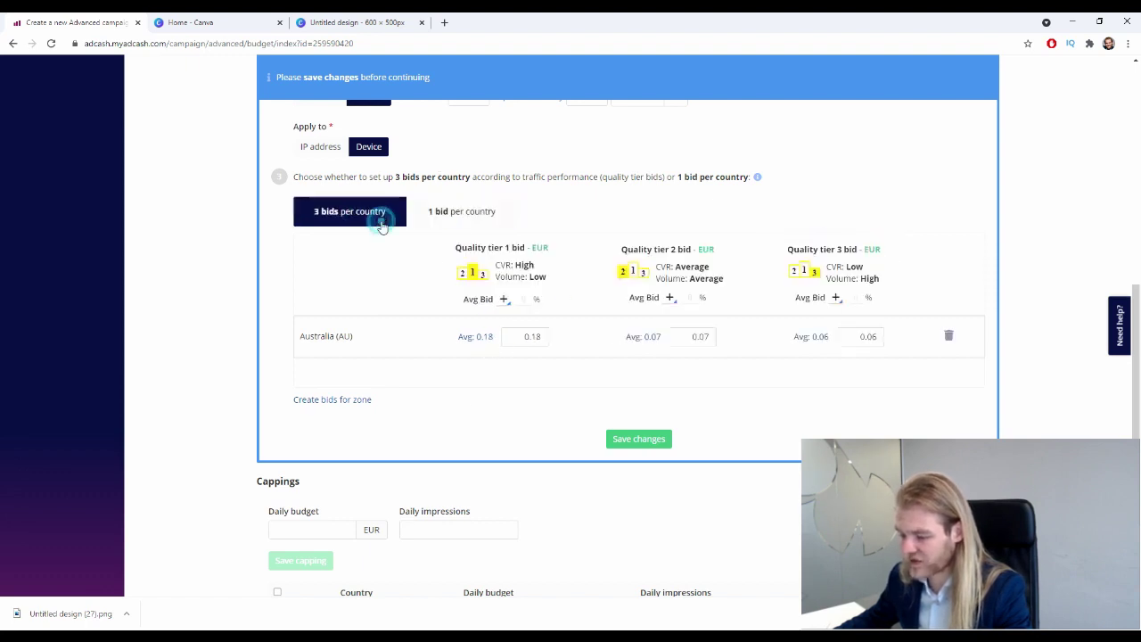
left_click(461, 218)
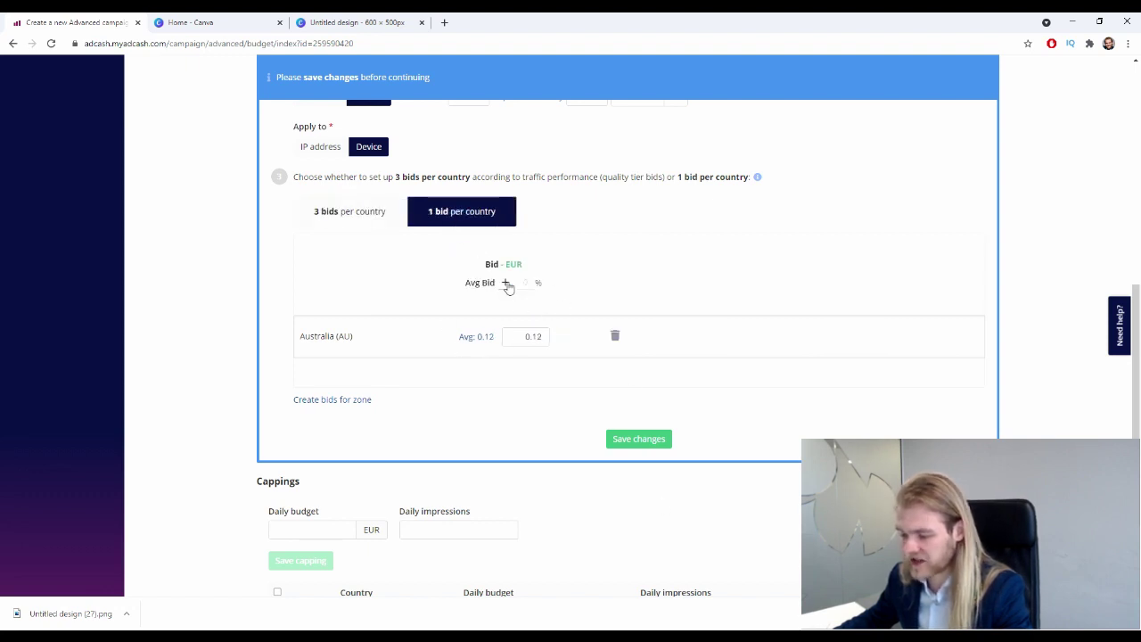
left_click(360, 216)
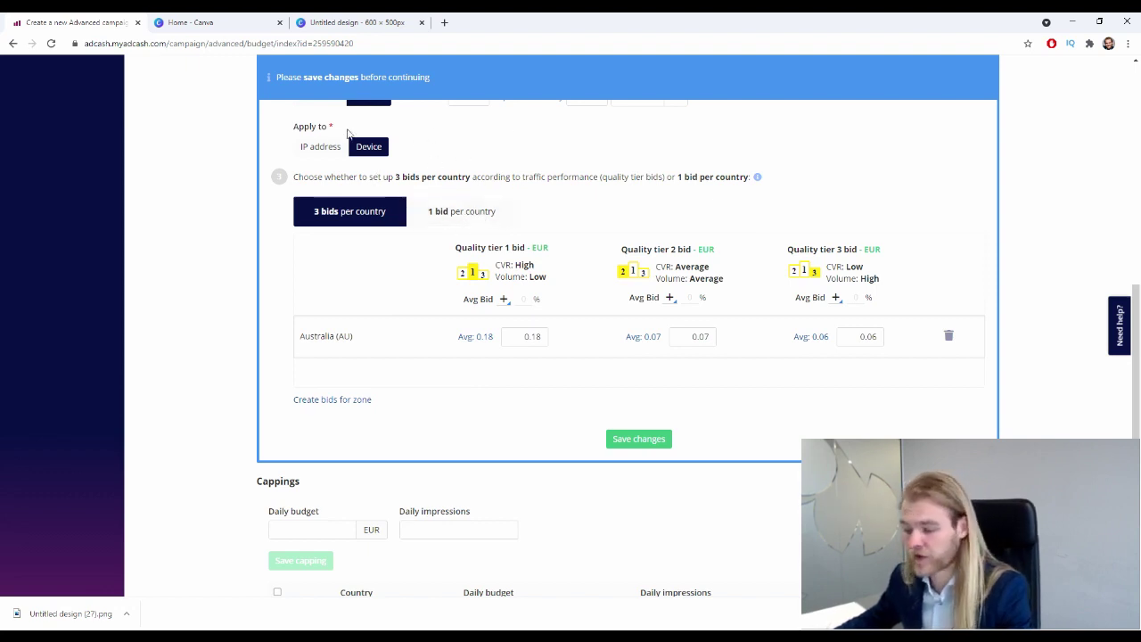
left_click(469, 212)
left_click(367, 214)
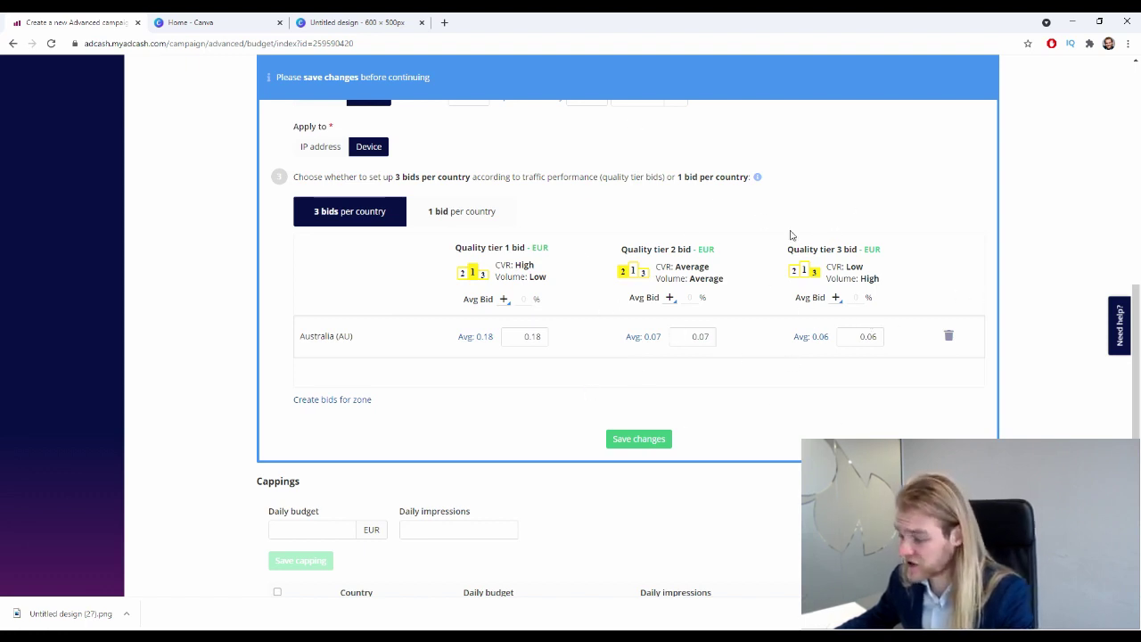
left_click(435, 216)
left_click(369, 217)
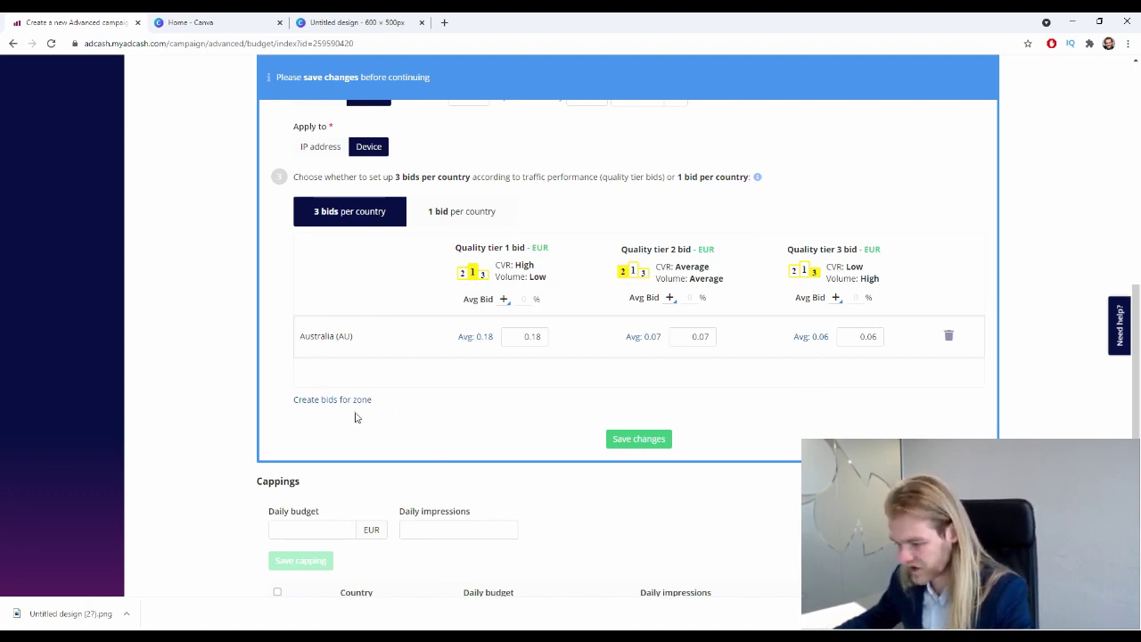
Save the Australia quality-tier bids of 0.18, 0.07 and 0.06 EUR
scroll(652, 453, "down", 1)
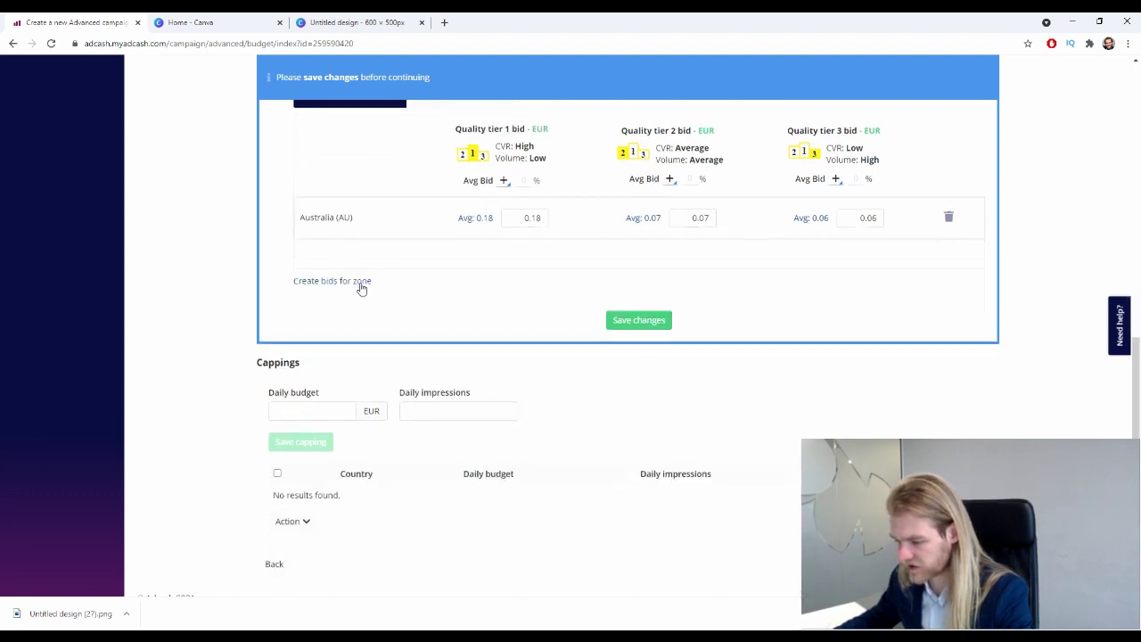
left_click(665, 321)
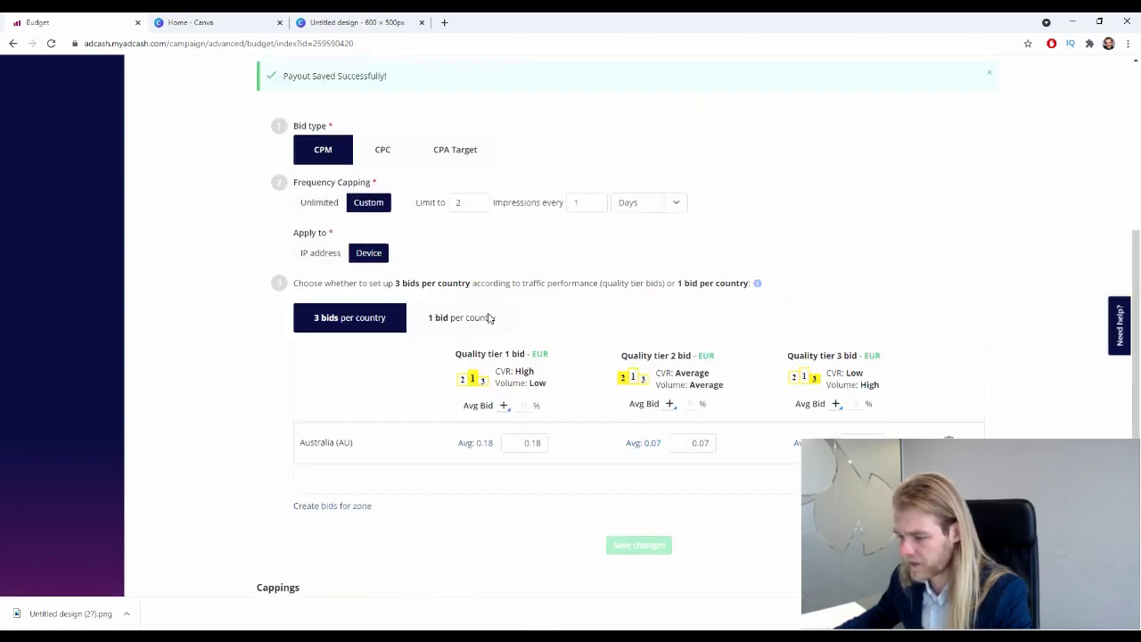
scroll(401, 330, "down", 2)
Start a zone-specific bid for Australia (AU), then delete that zone bid row
left_click(362, 328)
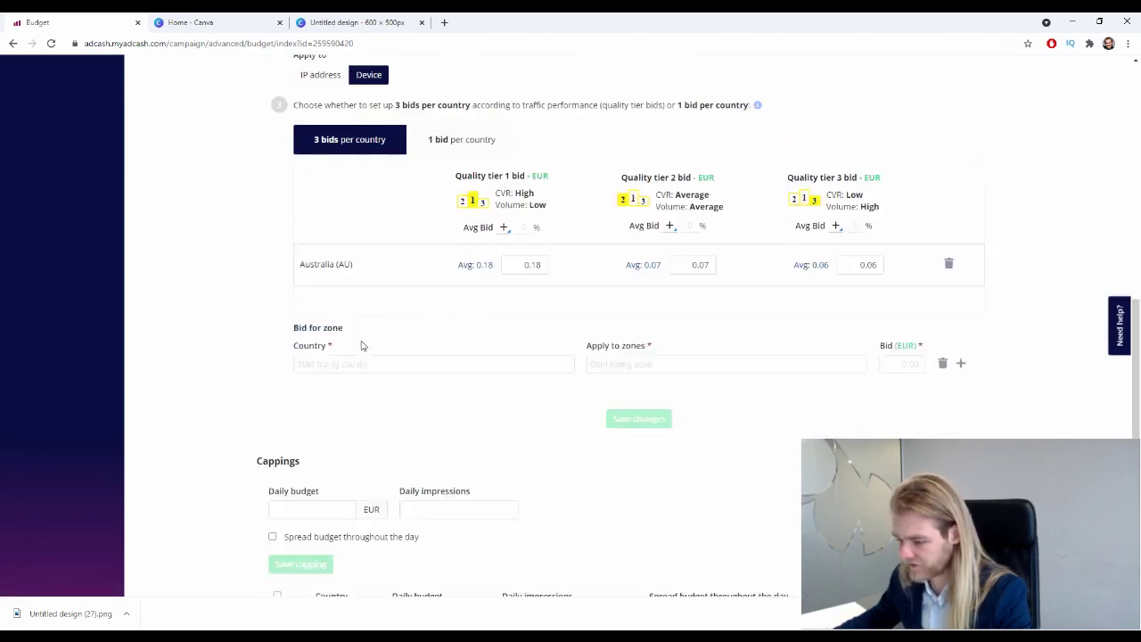
scroll(364, 332, "down", 2)
left_click(371, 243)
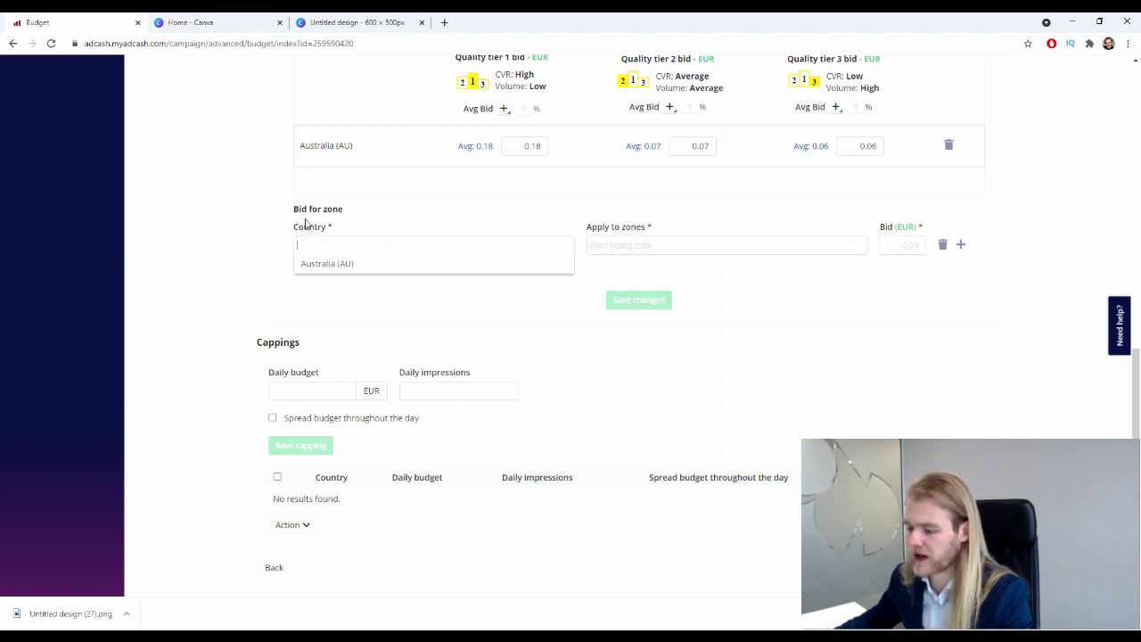
left_click(326, 263)
left_click(668, 246)
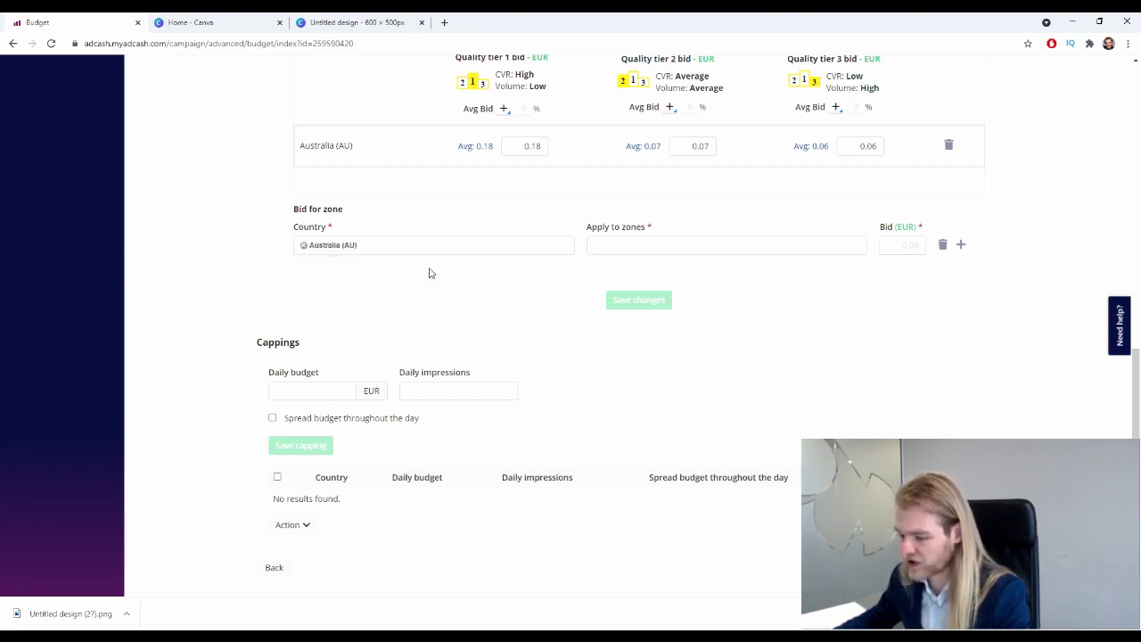
left_click(943, 244)
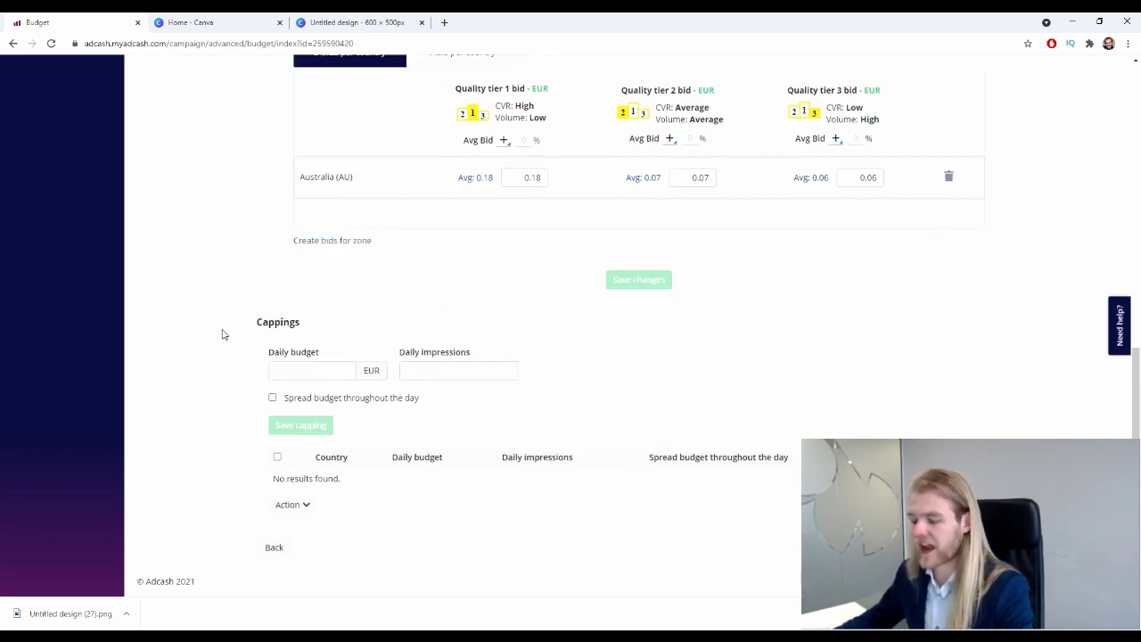
Add a 250 EUR daily budget cap, no impressions limit, spread throughout the day
left_click(277, 371)
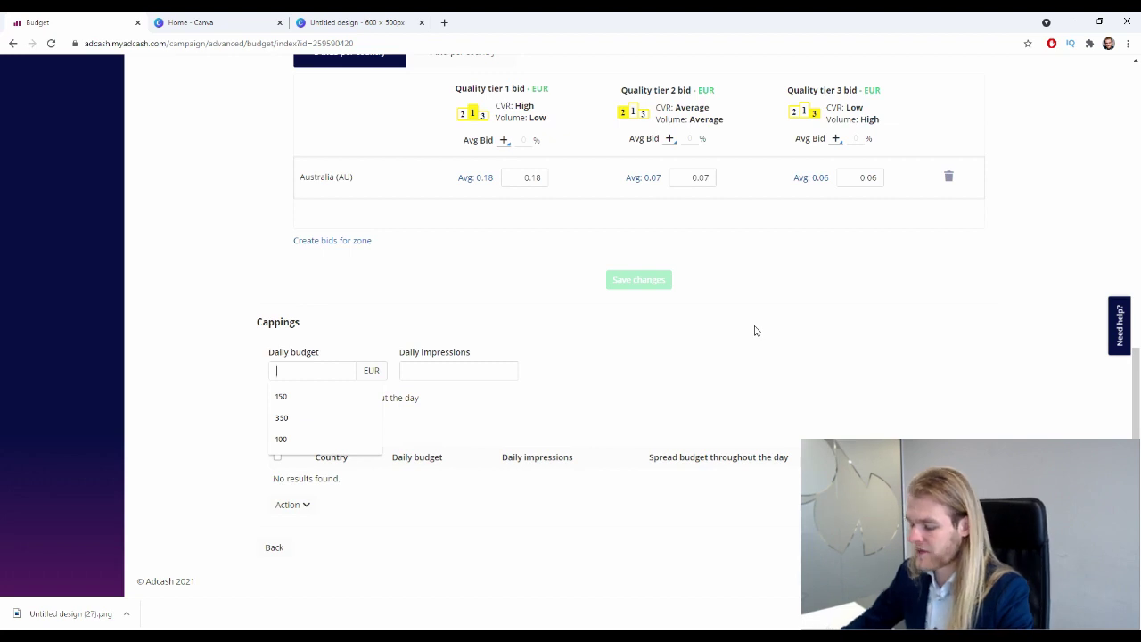
type("250")
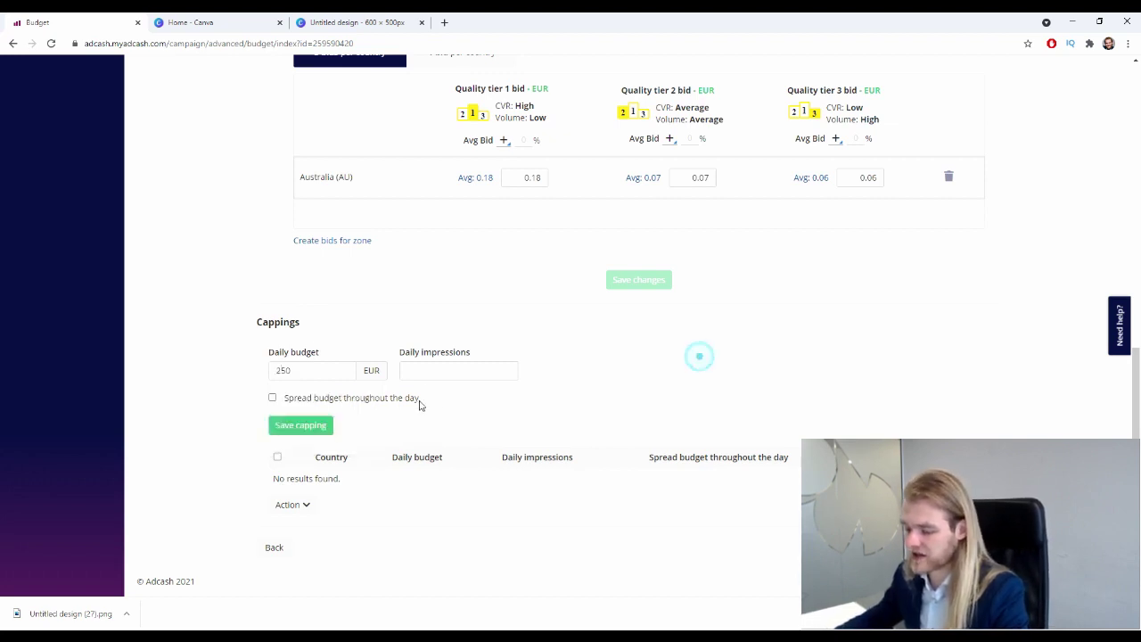
left_click(431, 376)
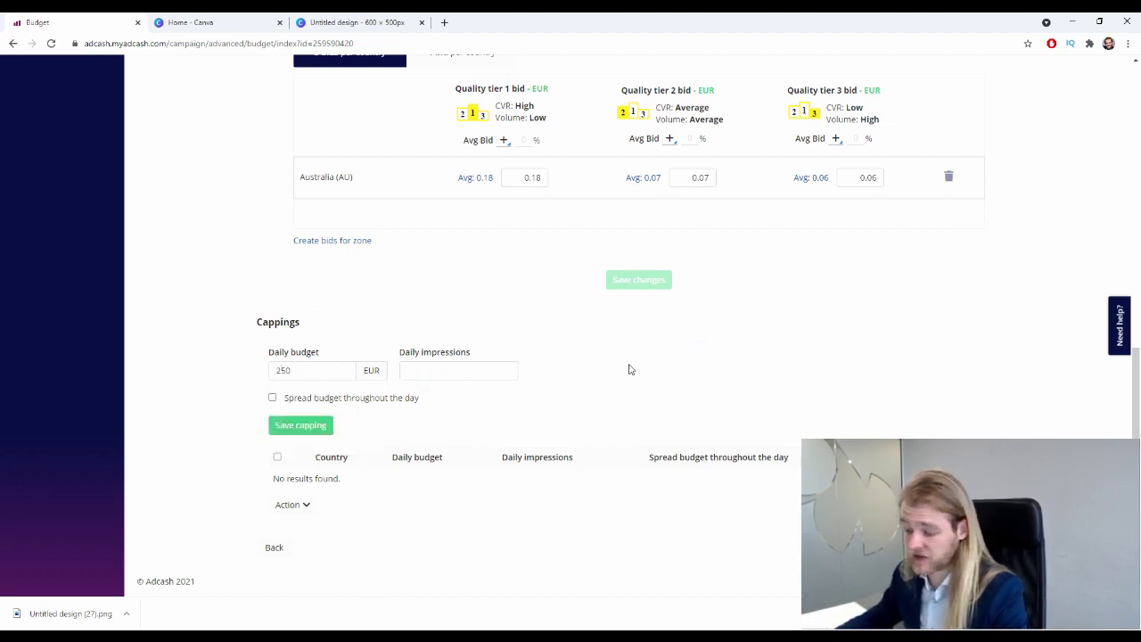
left_click(499, 388)
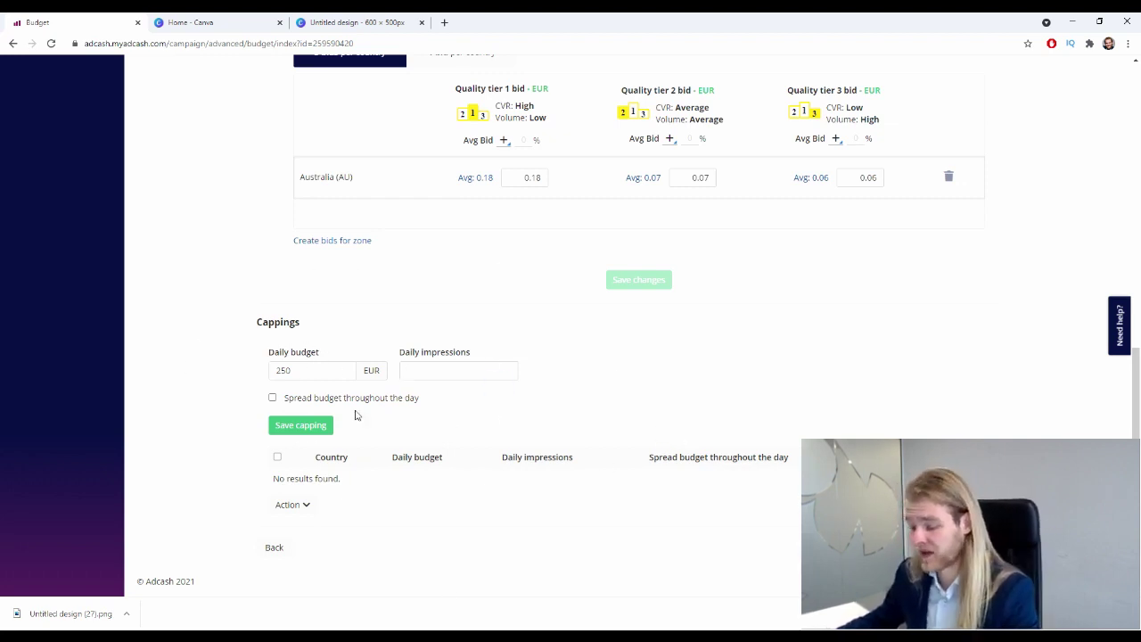
left_click(273, 398)
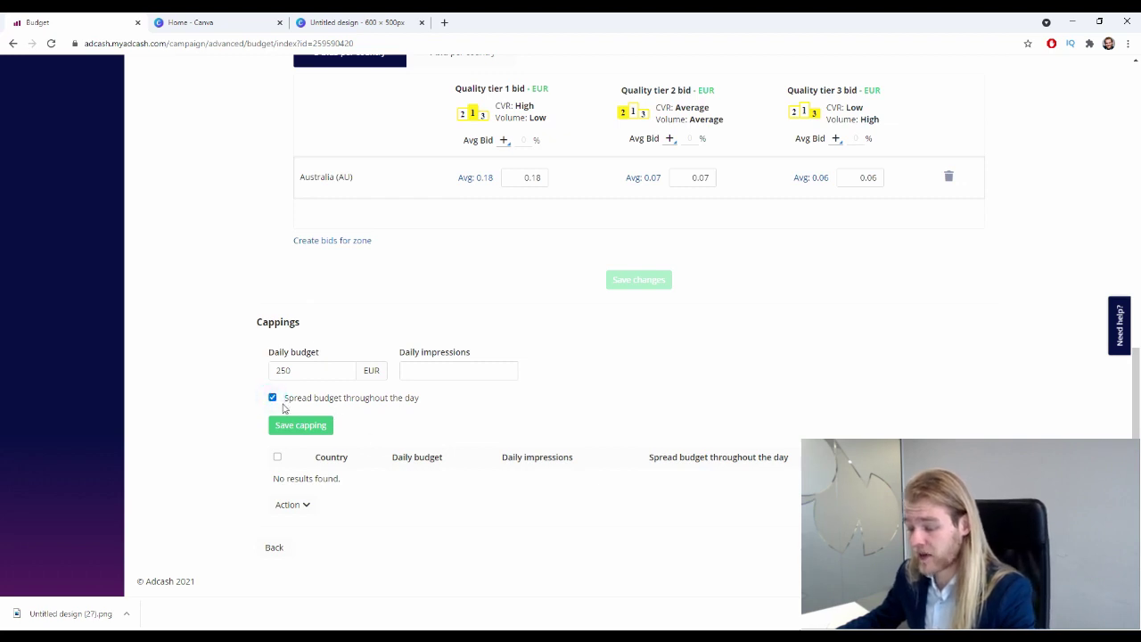
left_click_drag(287, 397, 438, 399)
left_click(472, 392)
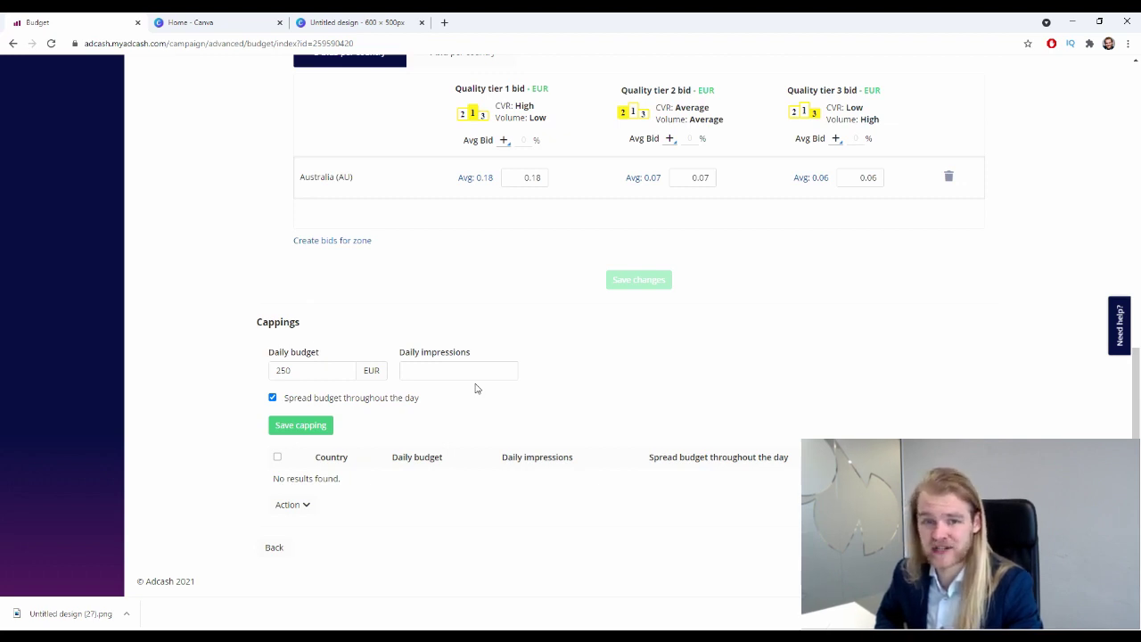
left_click(313, 426)
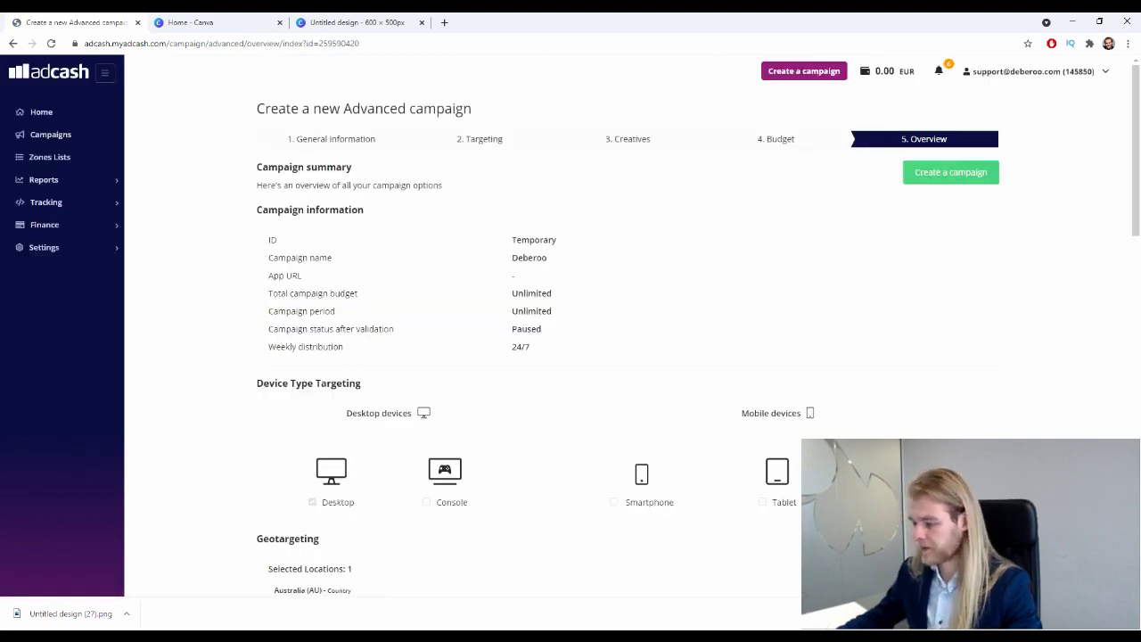
Check the Overview cappings and bids, then create campaign Deberoo for validation
scroll(552, 183, "down", 2)
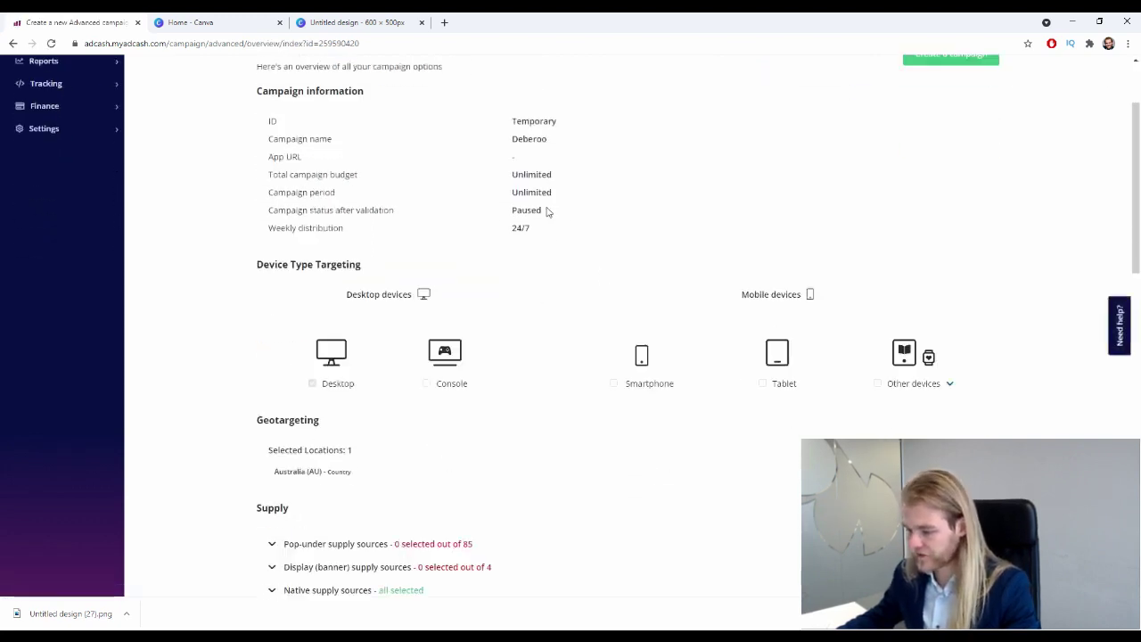
scroll(551, 183, "down", 10)
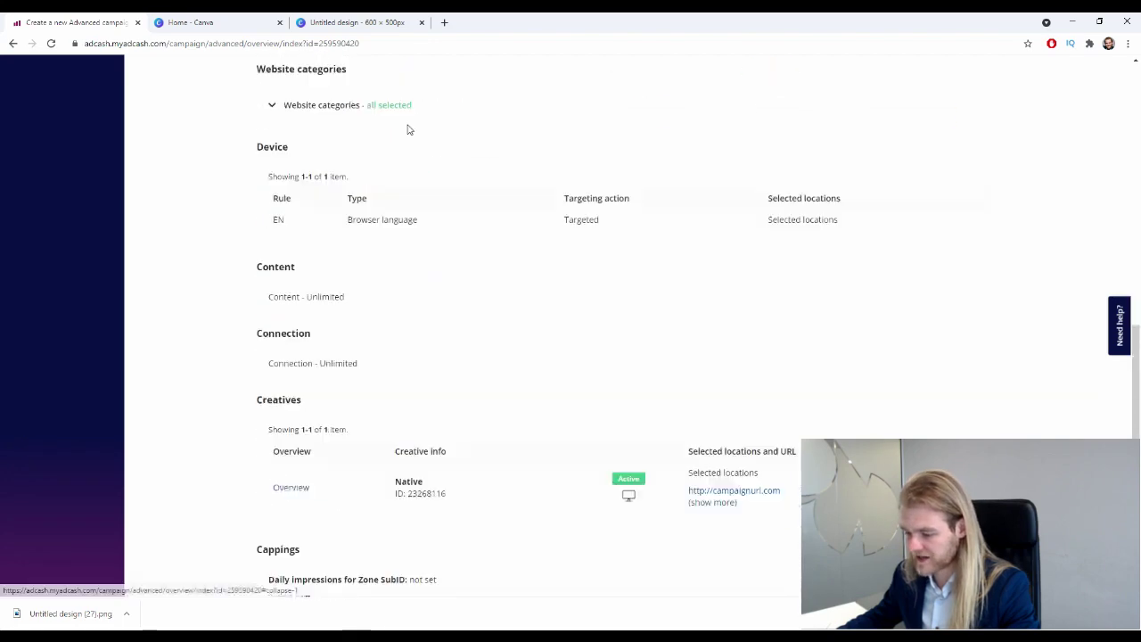
scroll(407, 130, "down", 5)
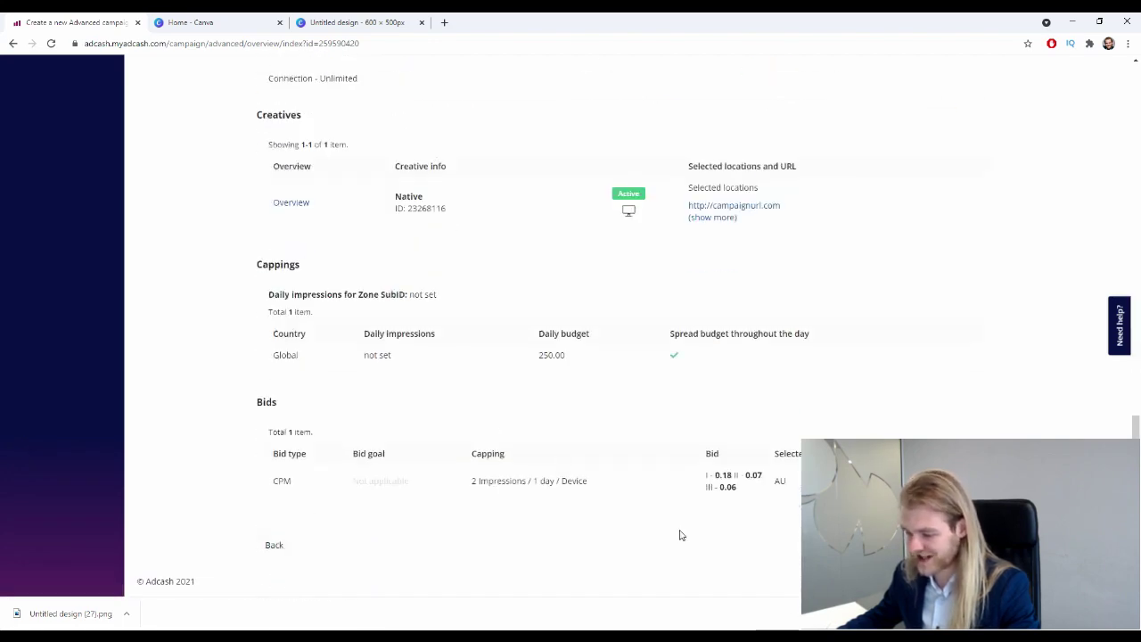
scroll(731, 473, "up", 10)
scroll(713, 451, "down", 10)
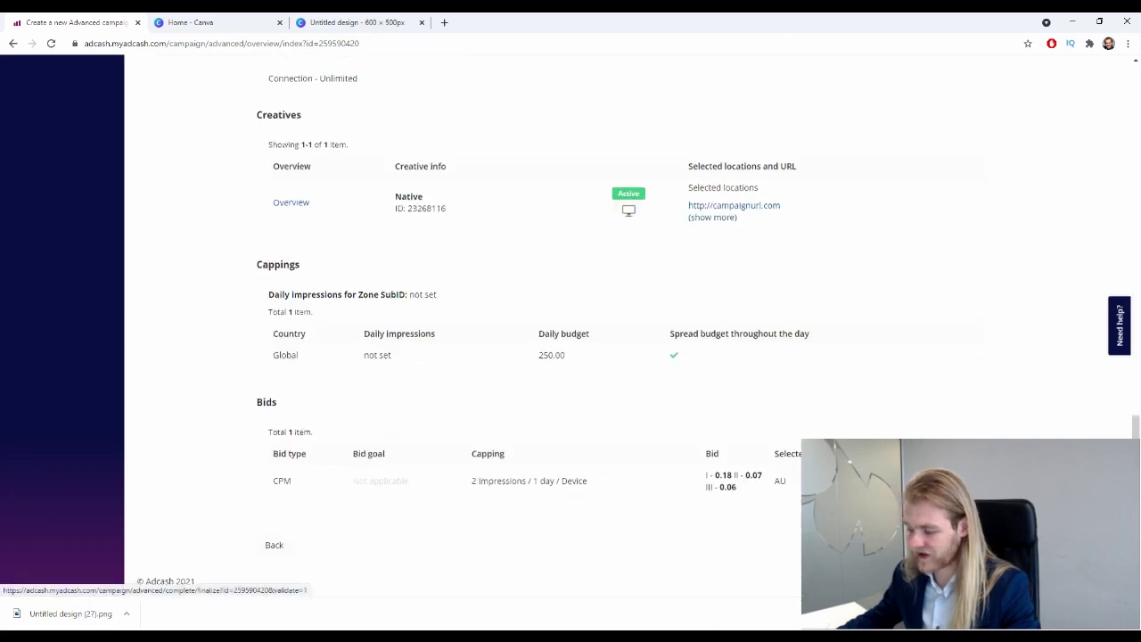
left_click(963, 480)
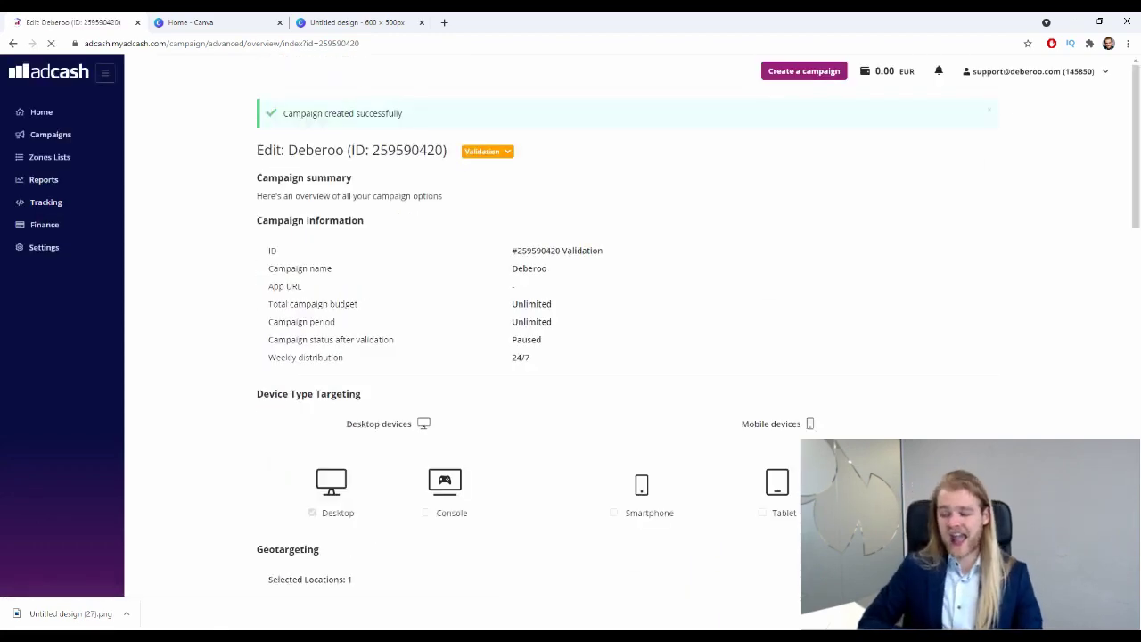